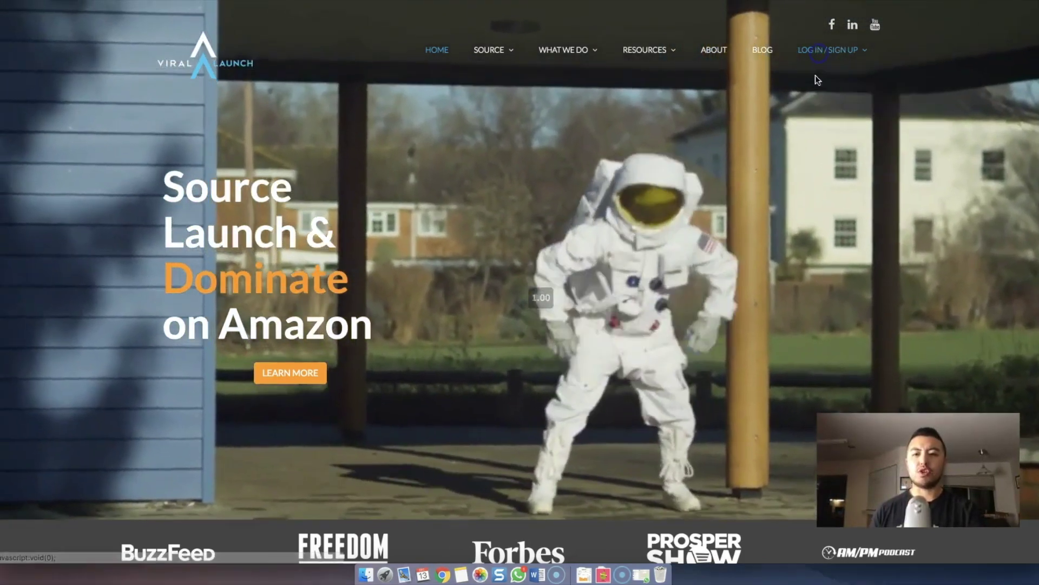
Step: Log in to Viral Launch with the account e-mail and password
left_click(812, 53)
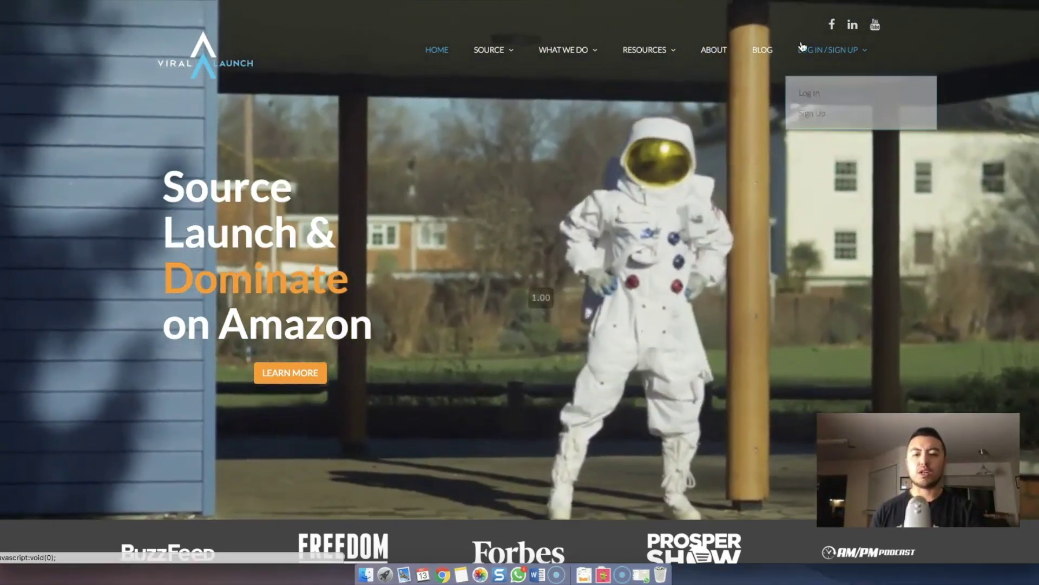
left_click(823, 87)
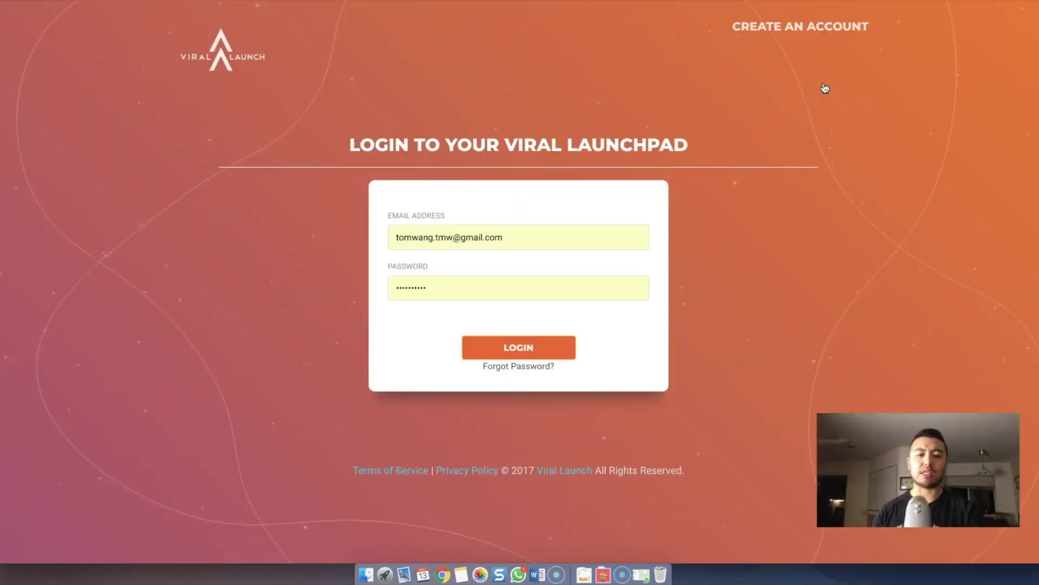
left_click(563, 342)
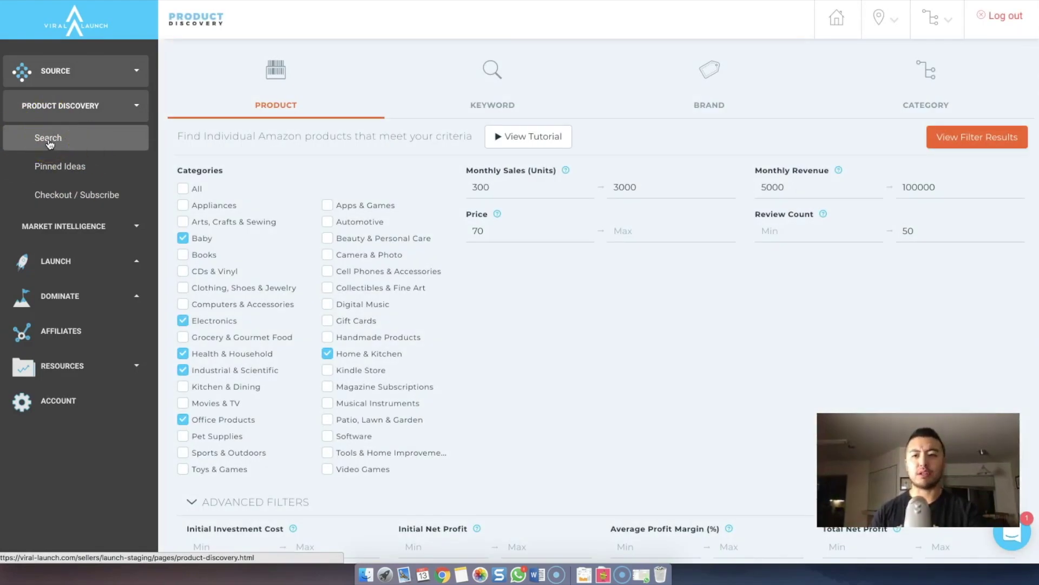
left_click(344, 189)
scroll(636, 210, "down", 3)
scroll(636, 206, "up", 3)
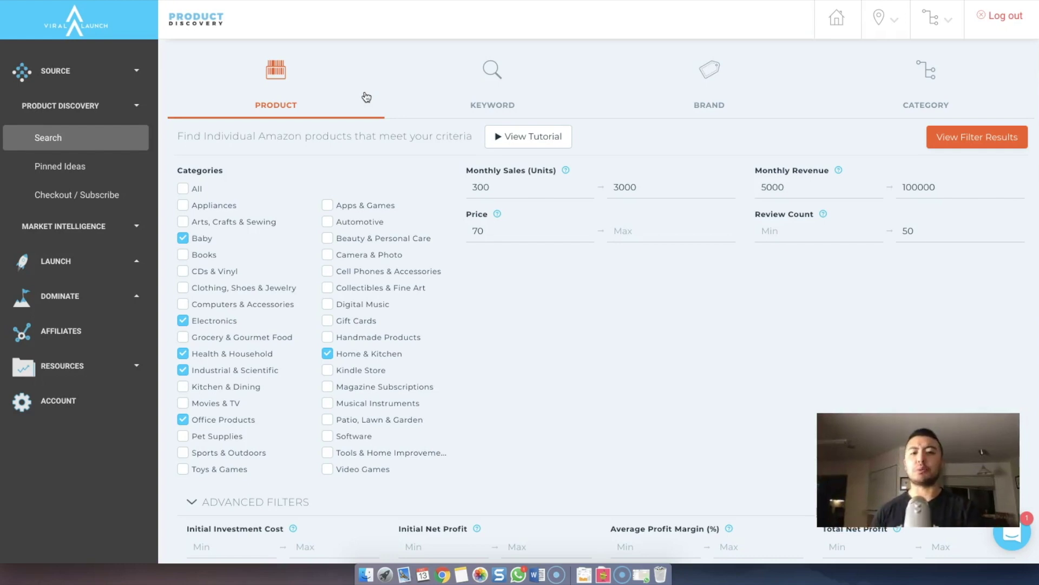
scroll(536, 197, "down", 2)
scroll(536, 197, "up", 2)
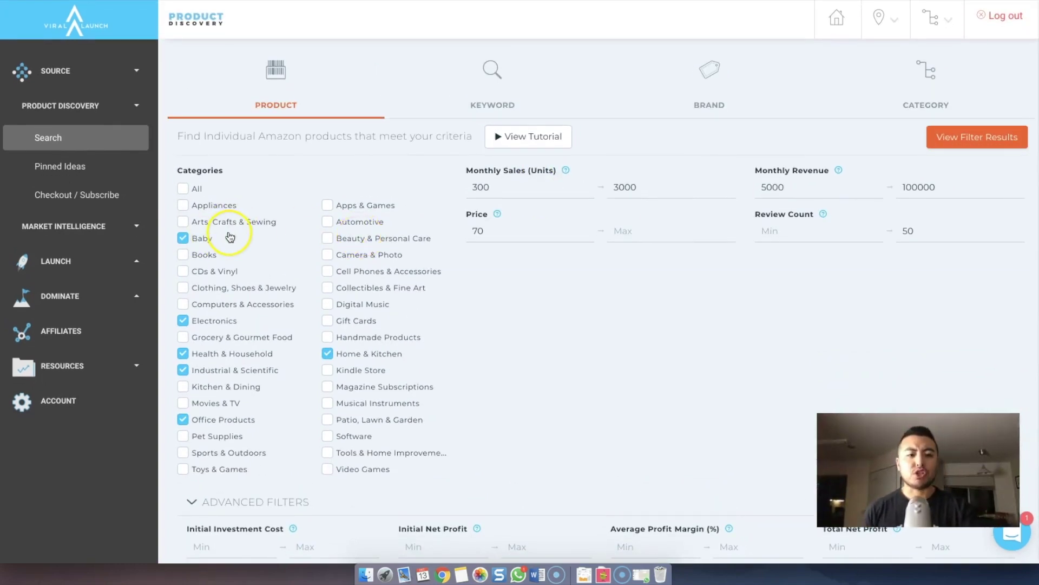
scroll(230, 237, "down", 2)
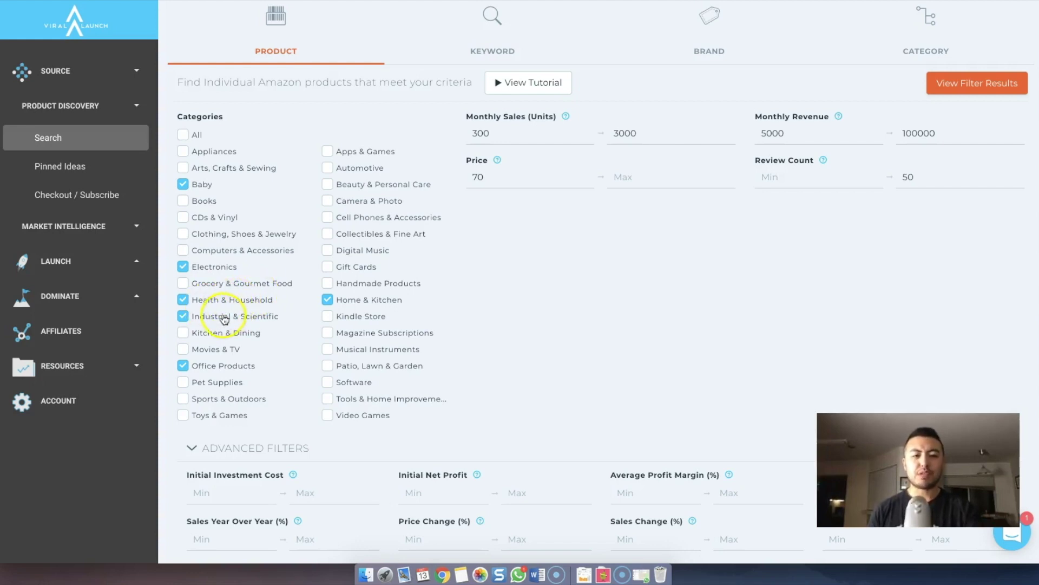
scroll(224, 319, "down", 3)
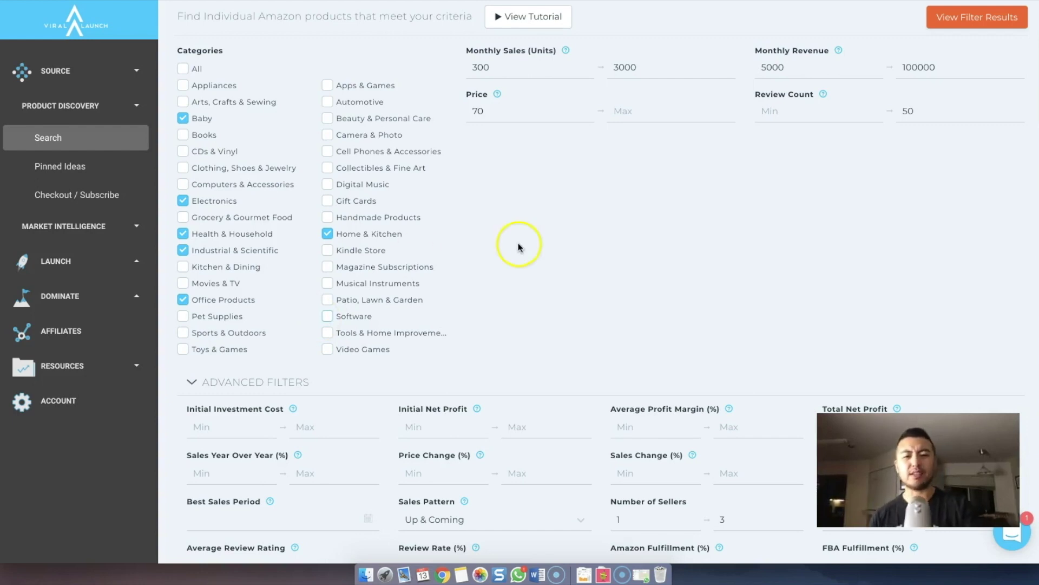
scroll(516, 245, "up", 2)
scroll(511, 252, "up", 2)
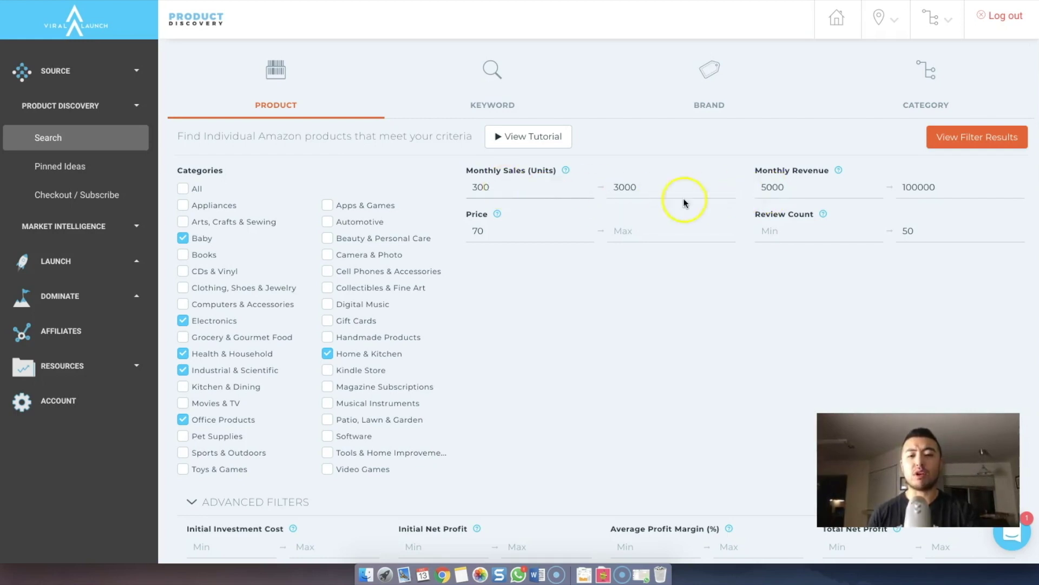
double_click(618, 187)
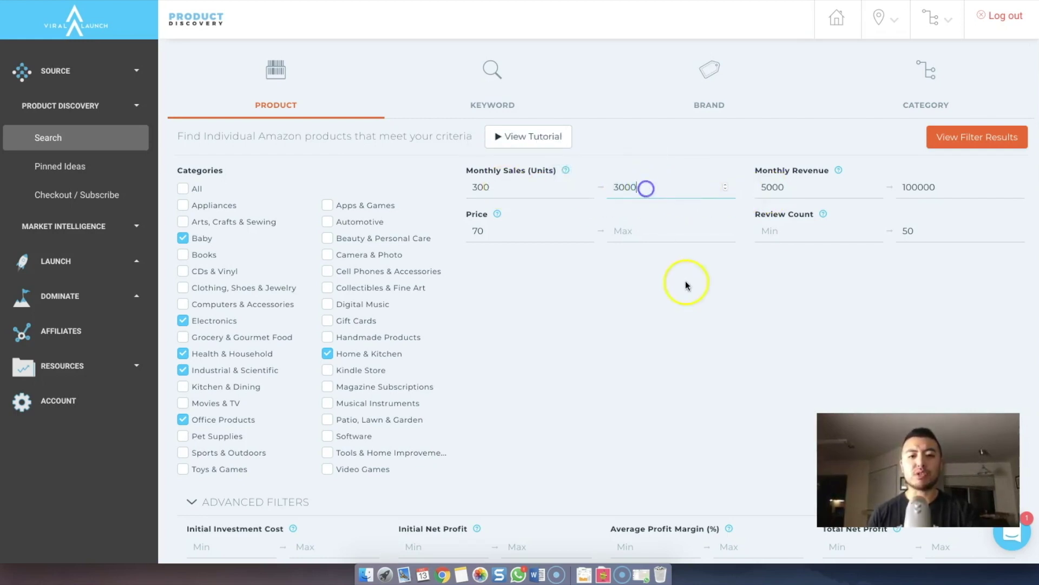
left_click(631, 187)
type("0")
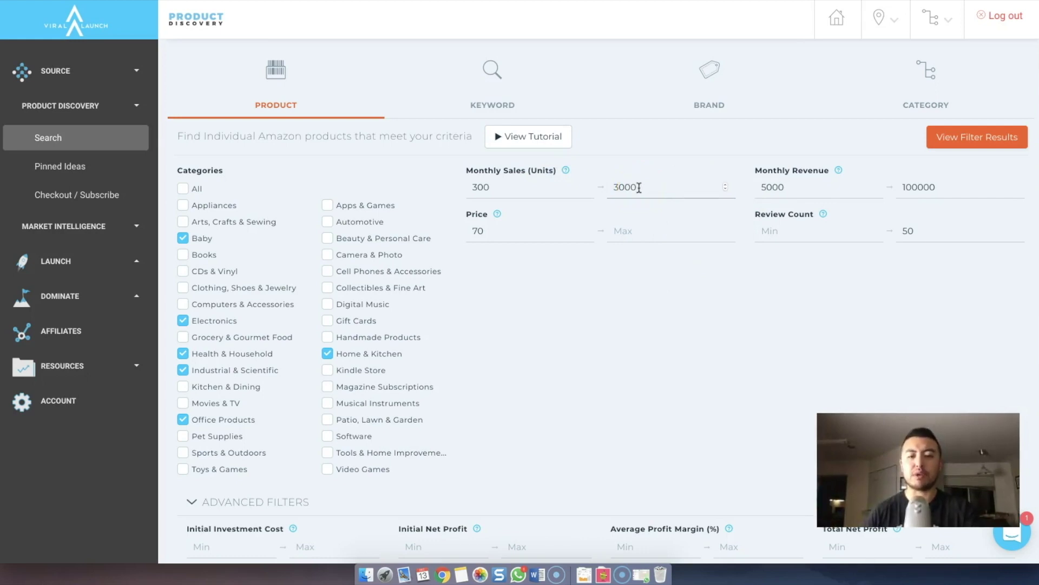
key("BackSpace")
left_click(525, 222)
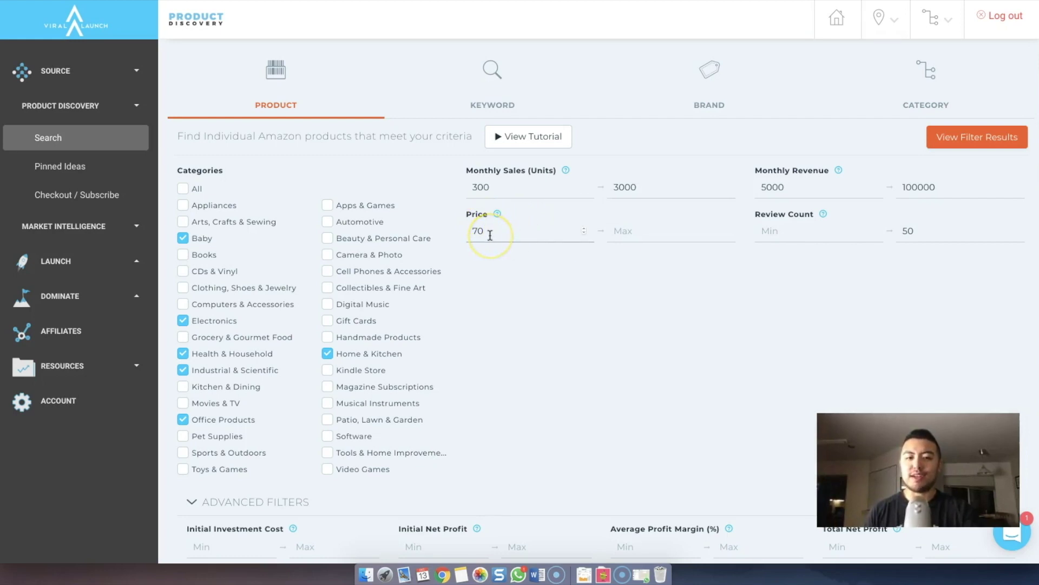
key("BackSpace")
key("BackSpace")
type("15")
left_click(675, 236)
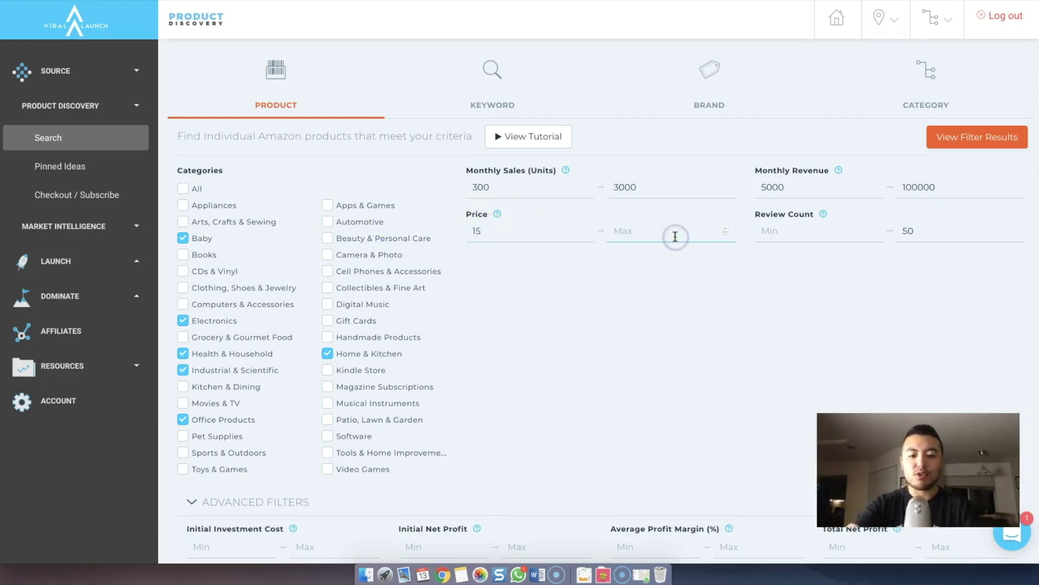
type("50")
double_click(549, 232)
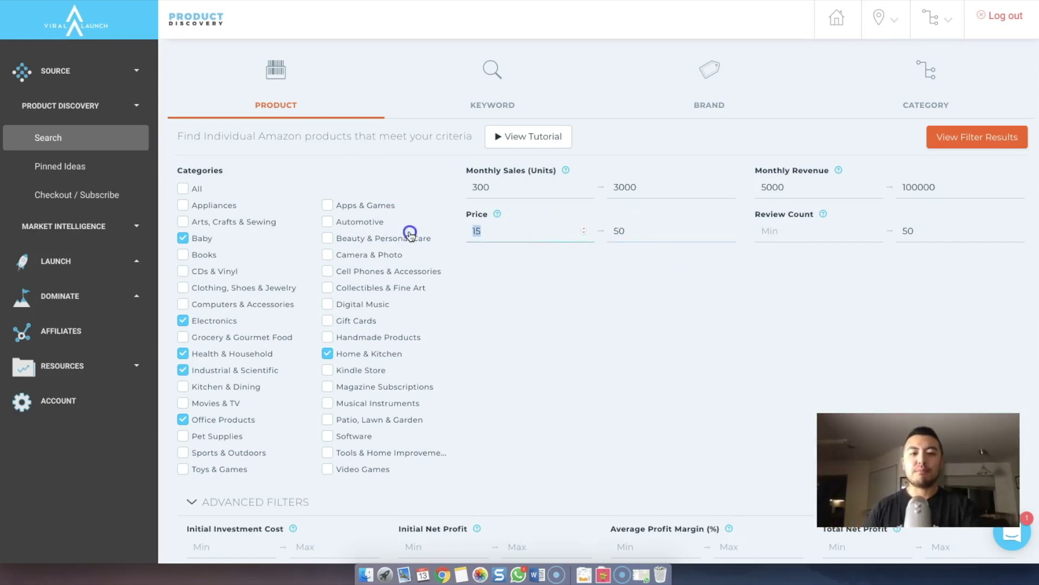
type("70")
left_click(622, 241)
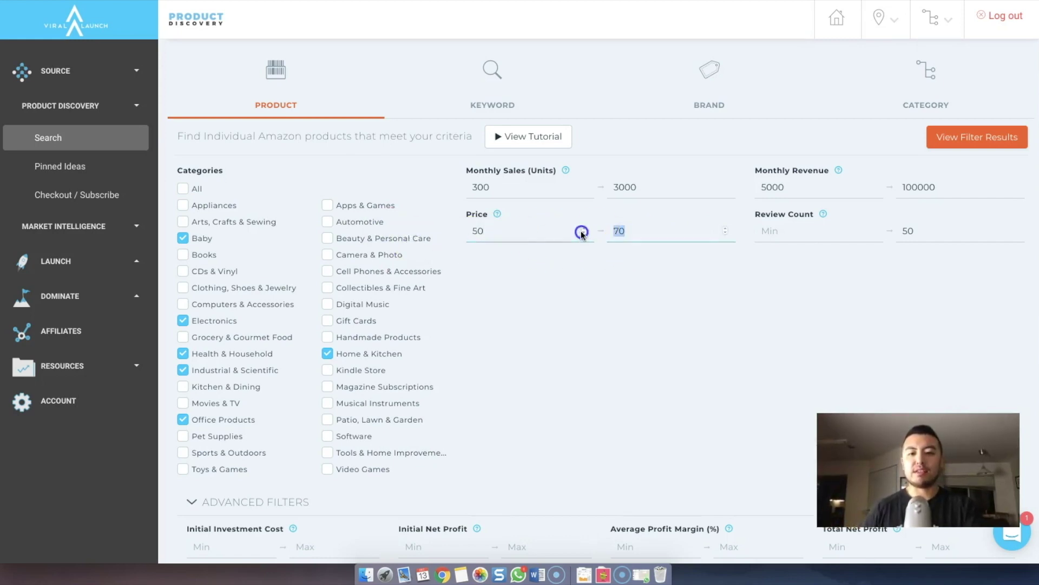
left_click(512, 233)
key("BackSpace")
key("BackSpace")
type("70")
left_click(703, 271)
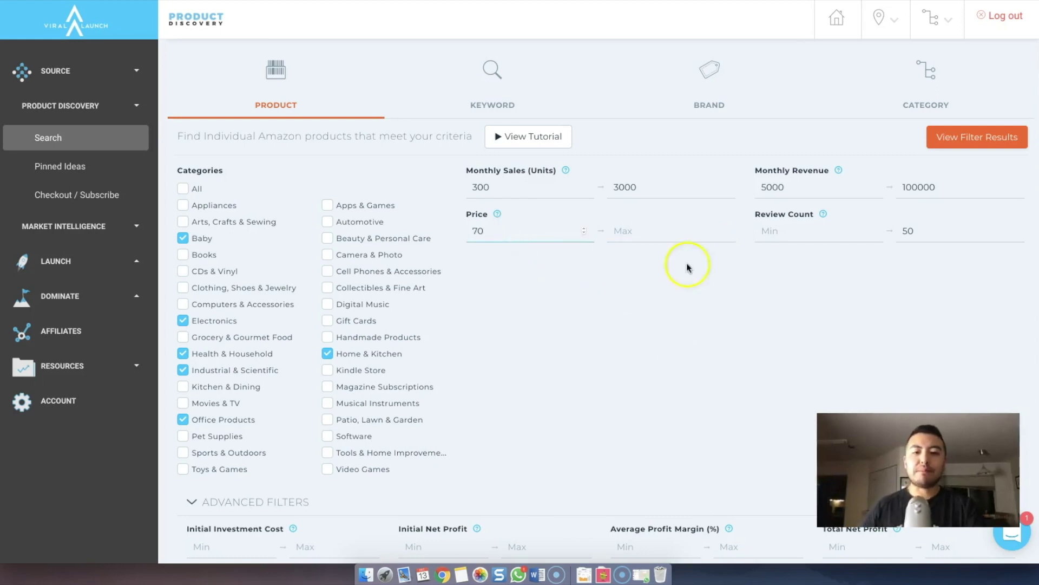
left_click(542, 255)
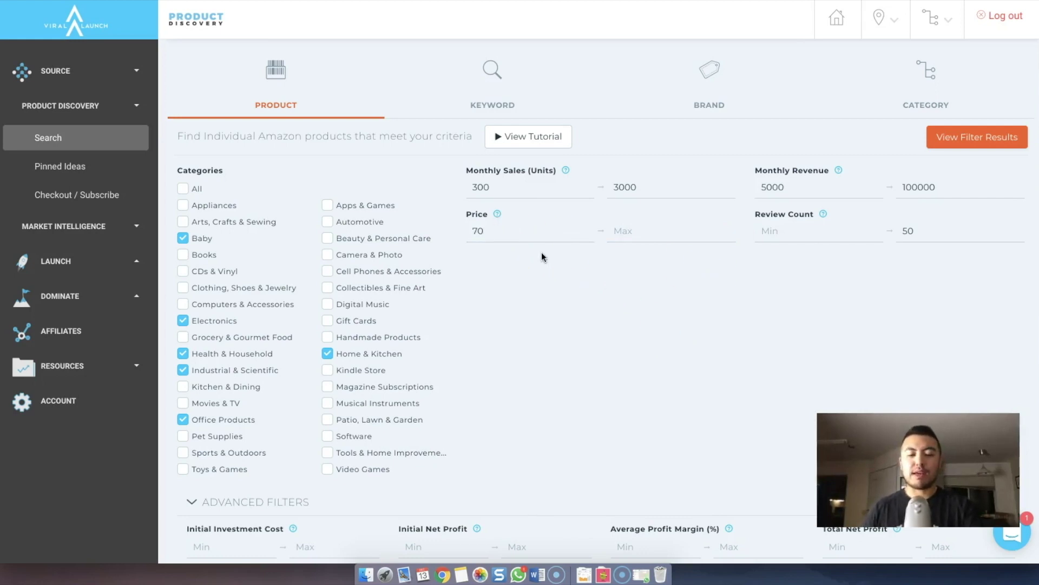
left_click(466, 250)
left_click(522, 248)
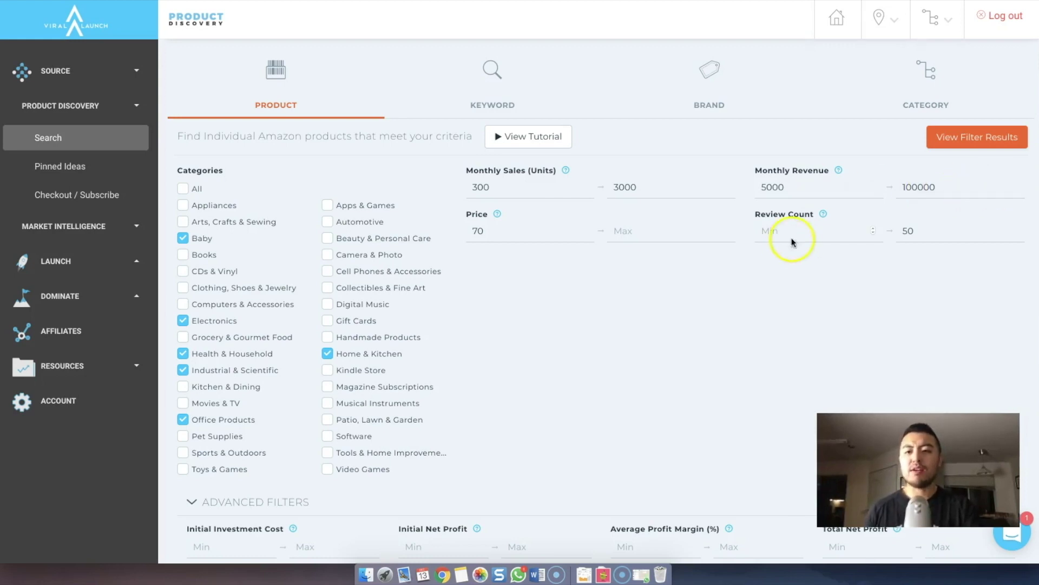
mouse_move(822, 214)
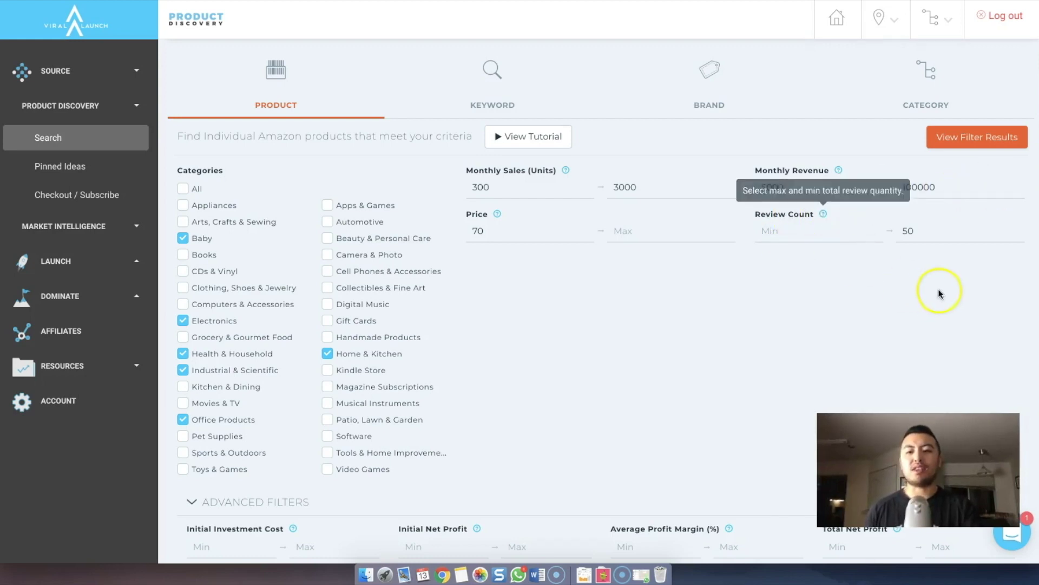
left_click(928, 225)
scroll(898, 239, "down", 2)
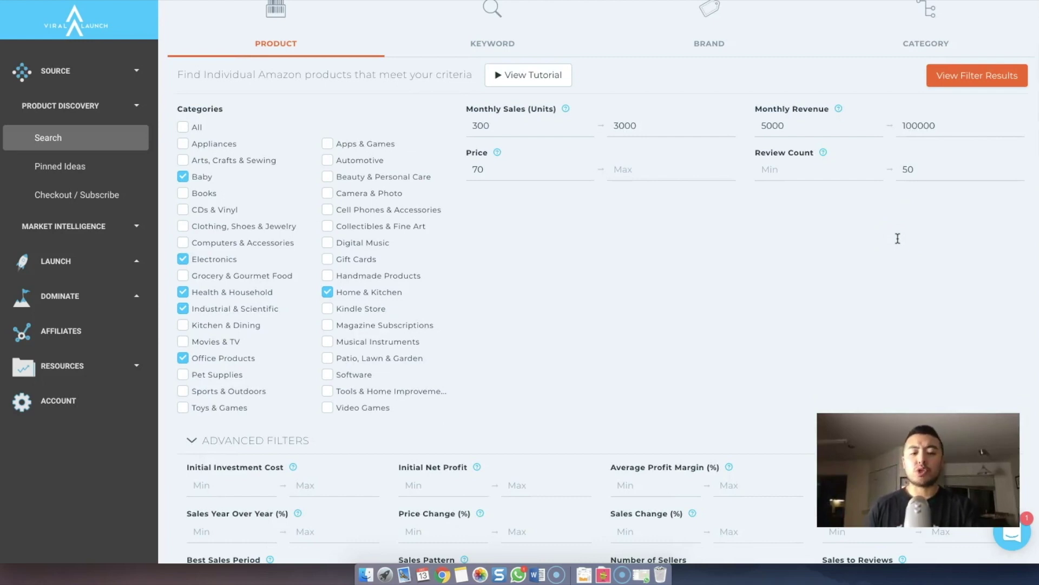
scroll(898, 238, "down", 5)
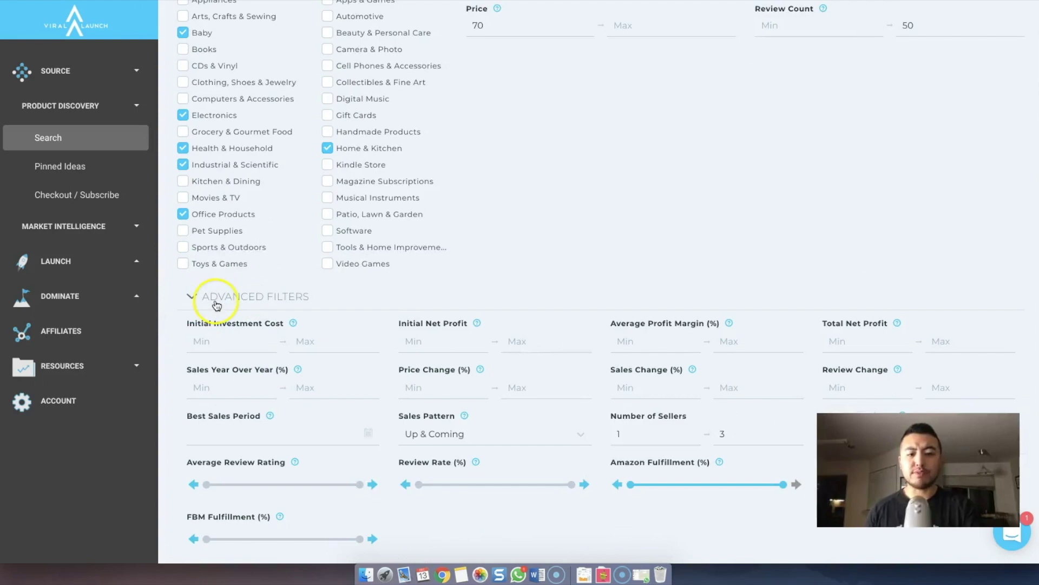
scroll(531, 327, "down", 5)
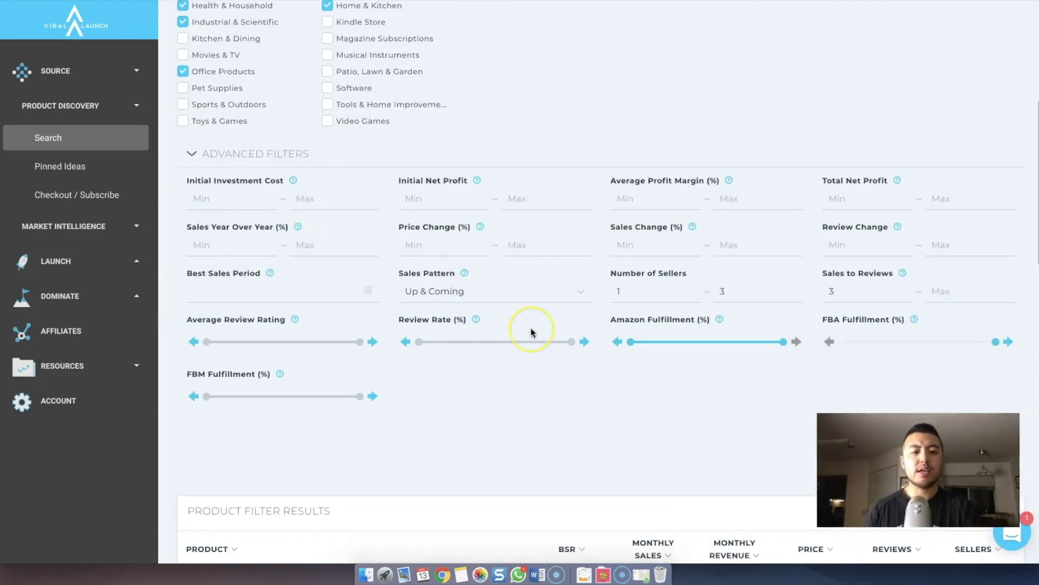
scroll(530, 327, "up", 3)
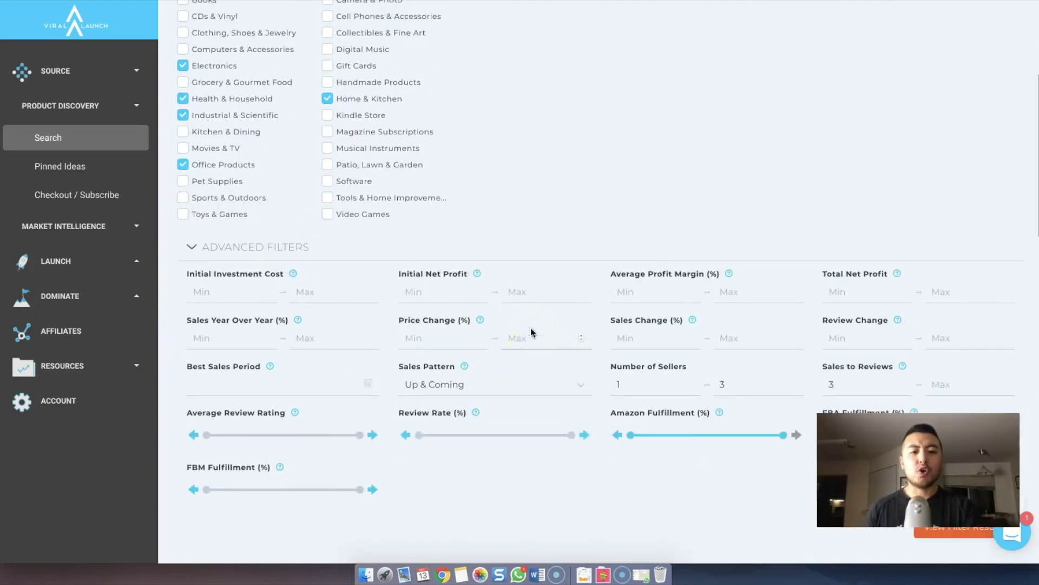
left_click(516, 388)
left_click(456, 416)
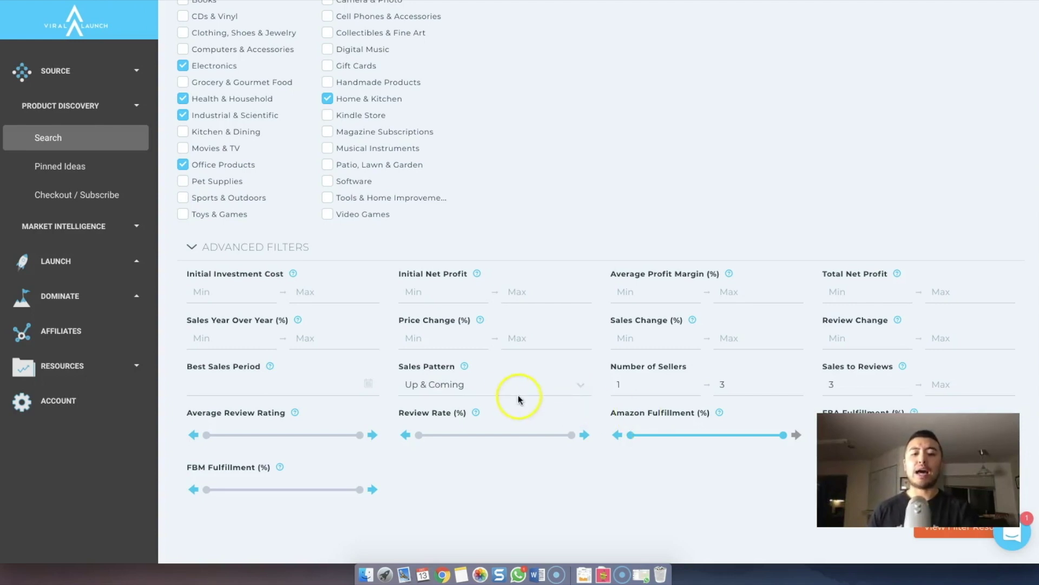
left_click(464, 385)
left_click(462, 386)
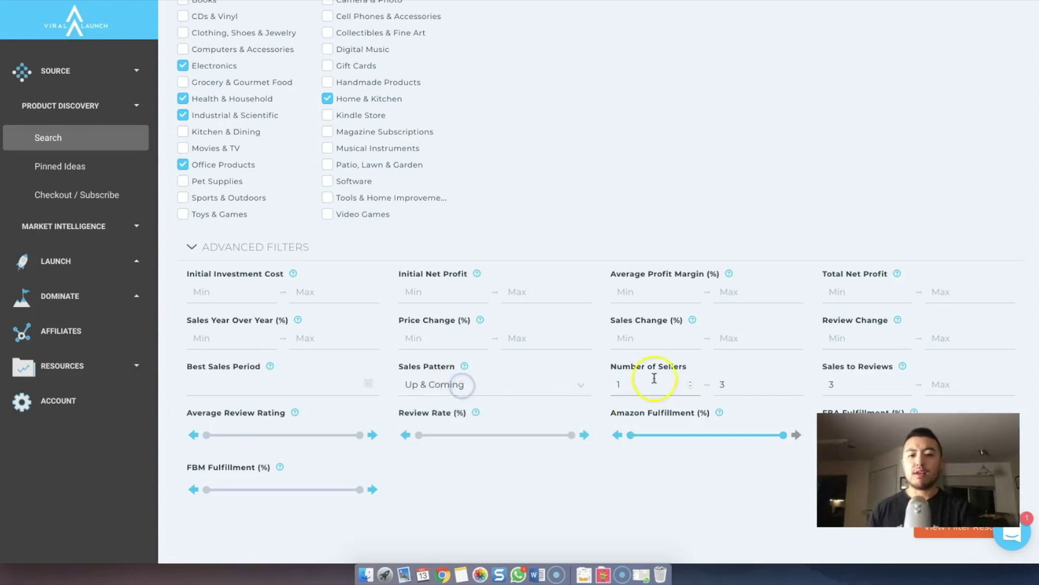
scroll(645, 379, "down", 2)
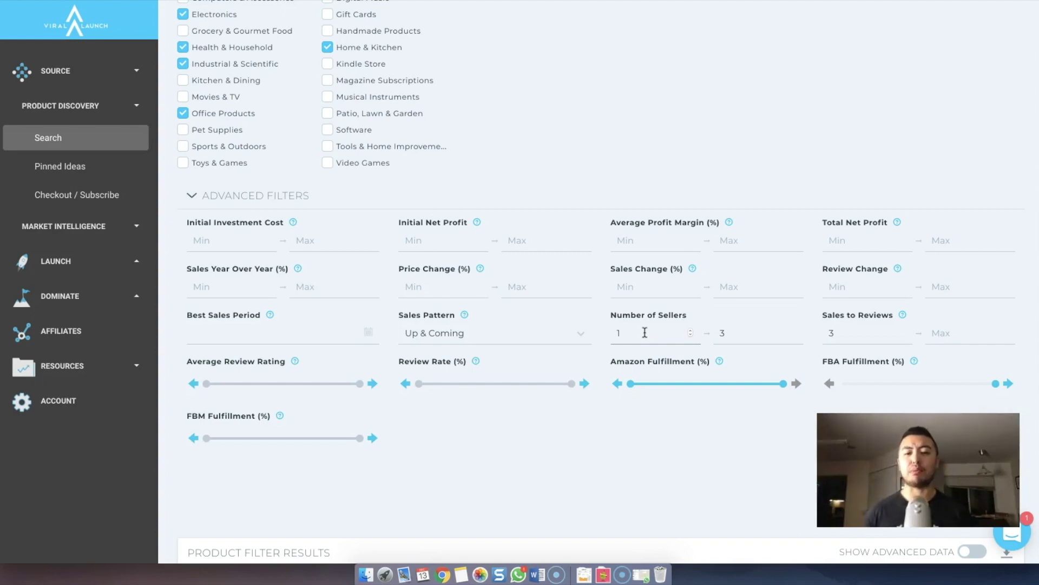
left_click(652, 274)
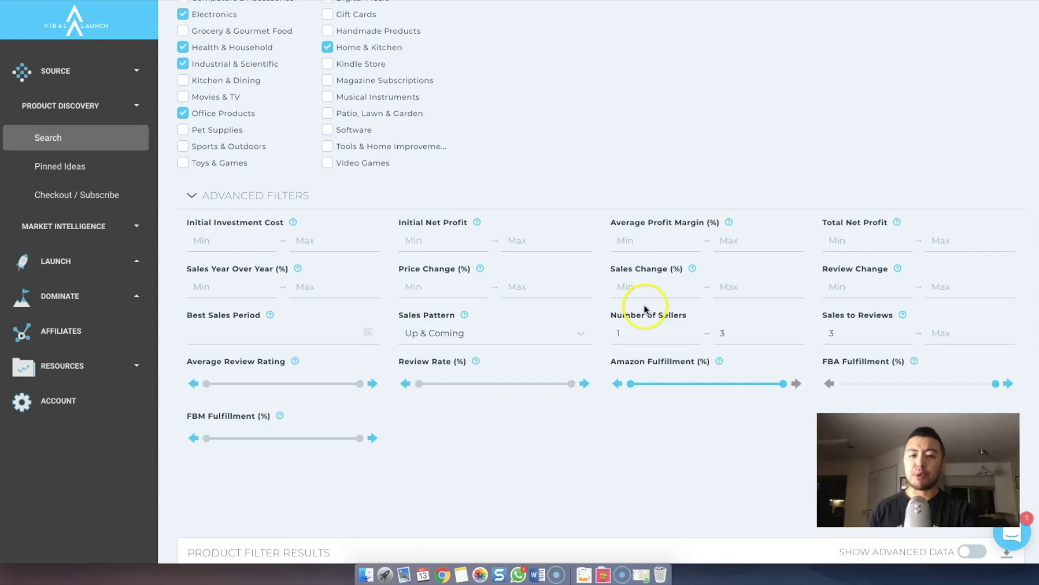
left_click(736, 342)
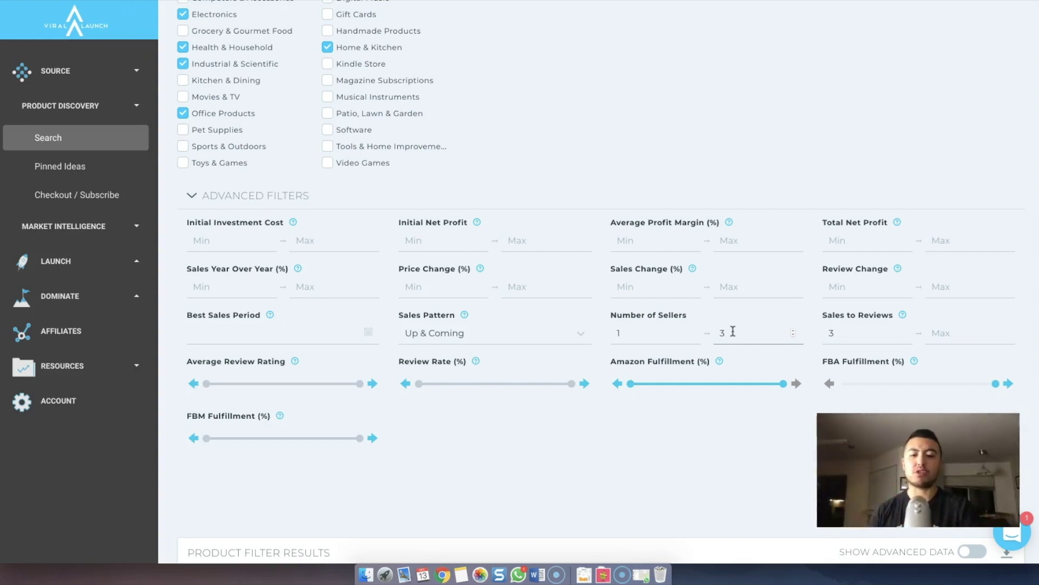
left_click(698, 329)
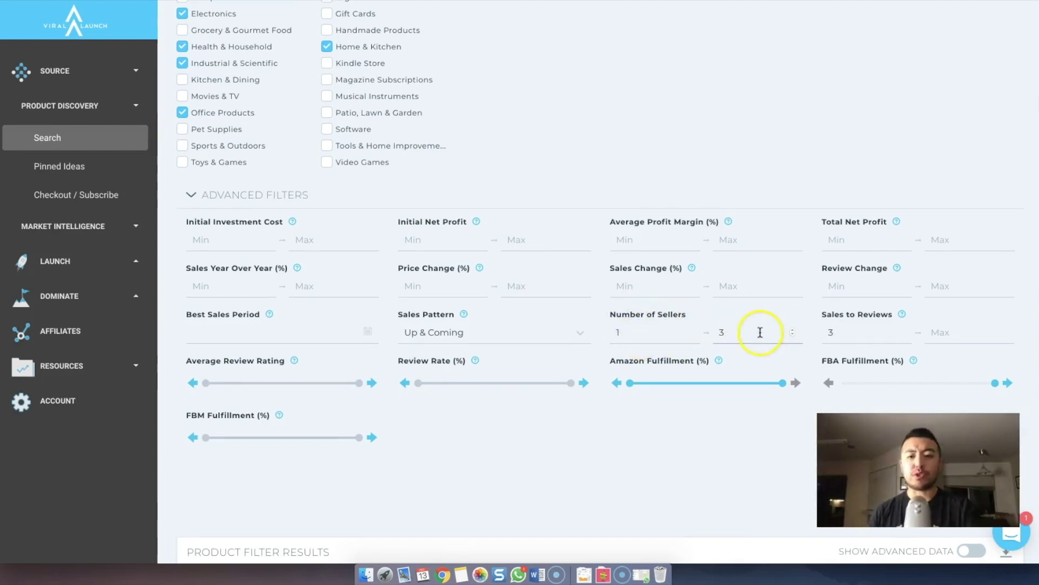
mouse_move(895, 316)
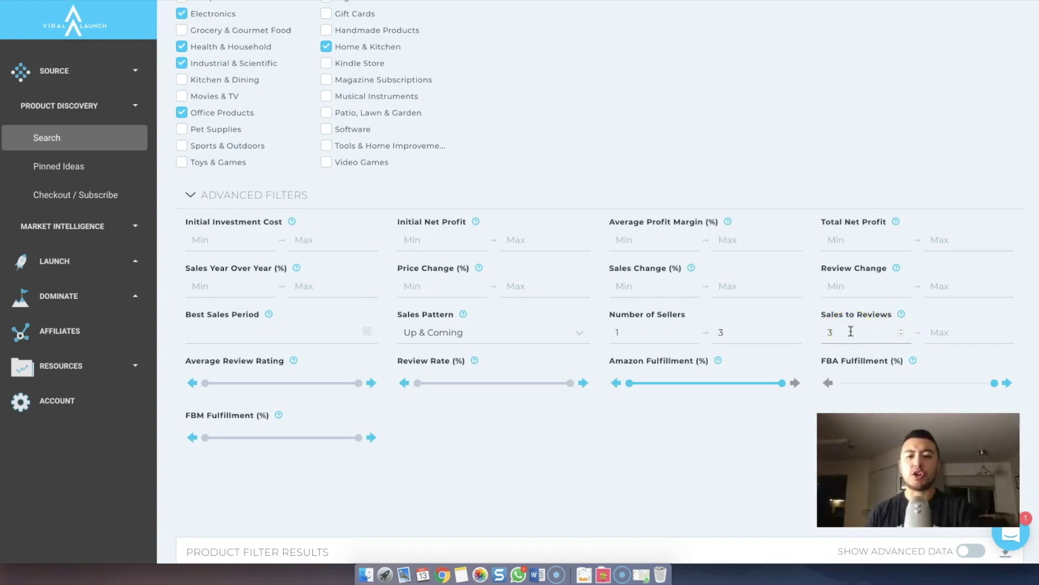
mouse_move(901, 313)
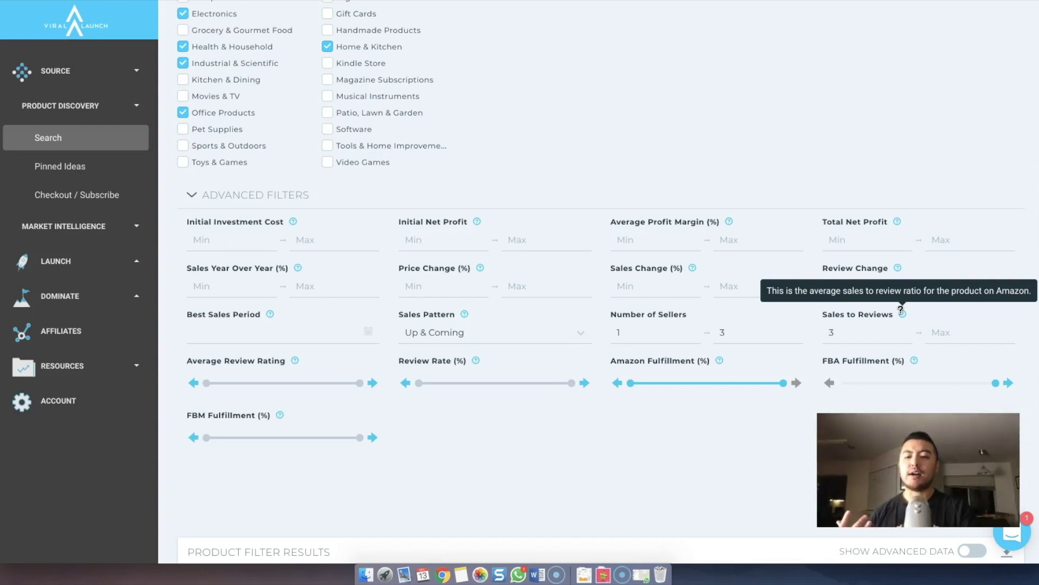
Step: Adjust the maximum sales-to-reviews filter and apply the product filters
left_click(937, 327)
scroll(936, 325, "down", 3)
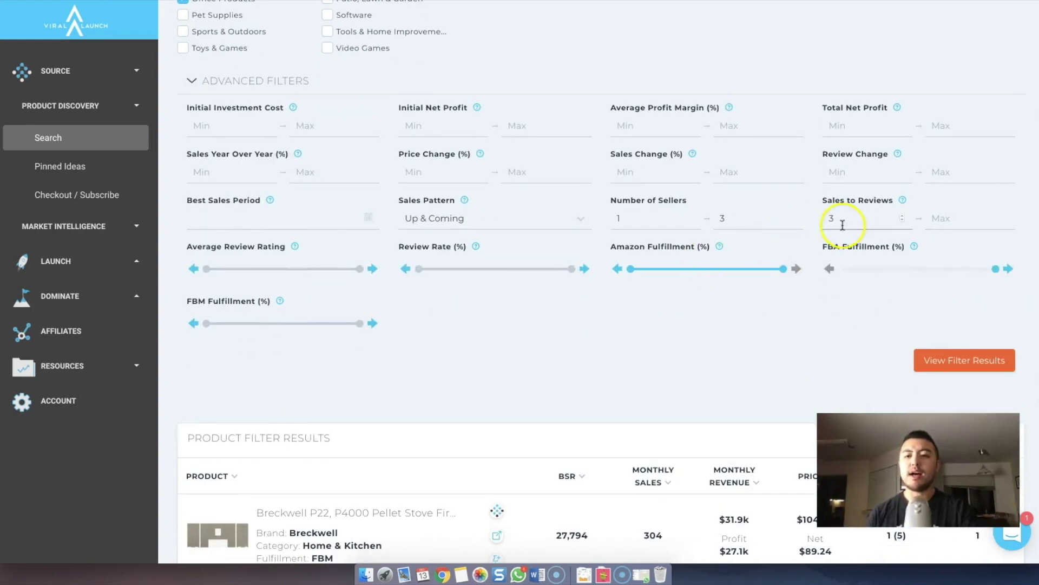
left_click(930, 218)
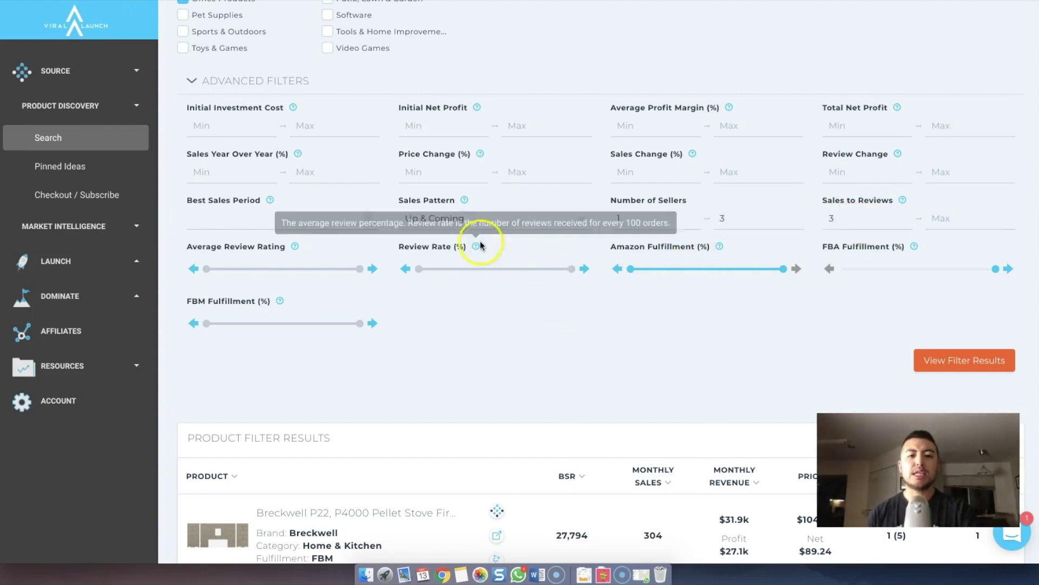
scroll(657, 327, "down", 4)
scroll(656, 327, "up", 3)
left_click(972, 304)
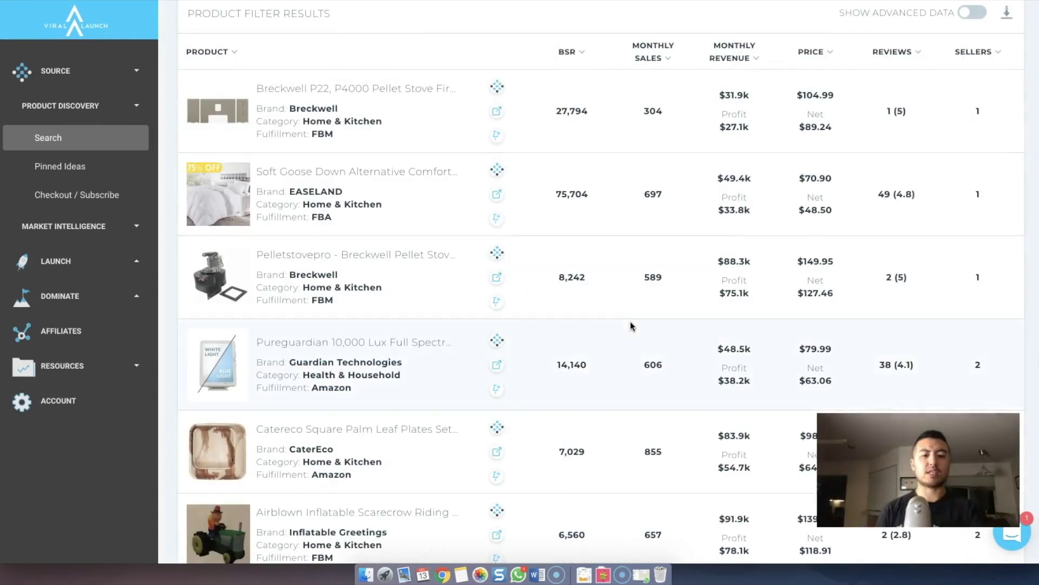
Step: Browse the Product Filter Results table and move to page 2
scroll(633, 319, "down", 2)
scroll(632, 321, "down", 5)
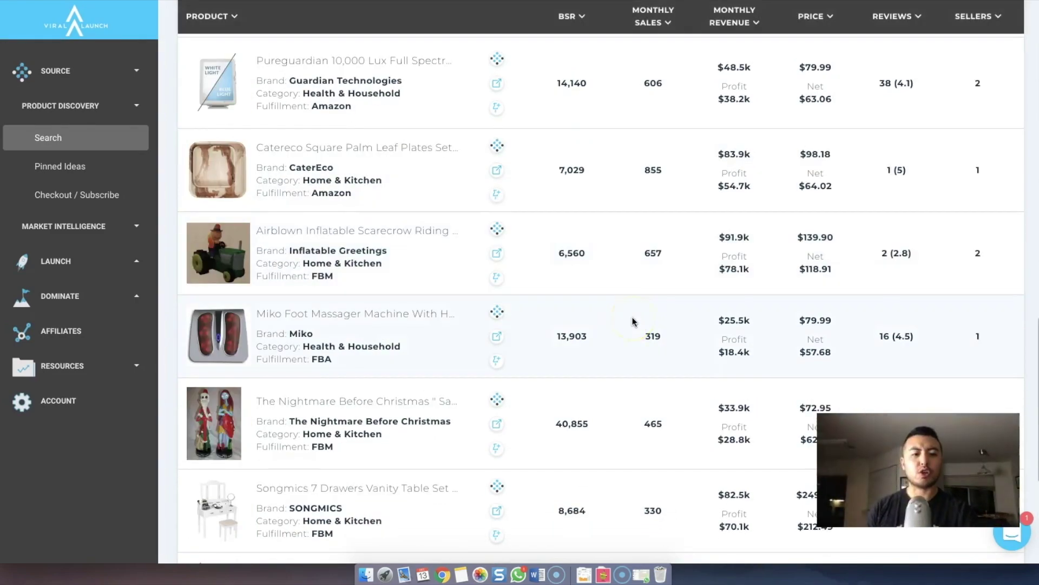
scroll(633, 321, "down", 2)
scroll(633, 322, "up", 6)
scroll(389, 324, "down", 6)
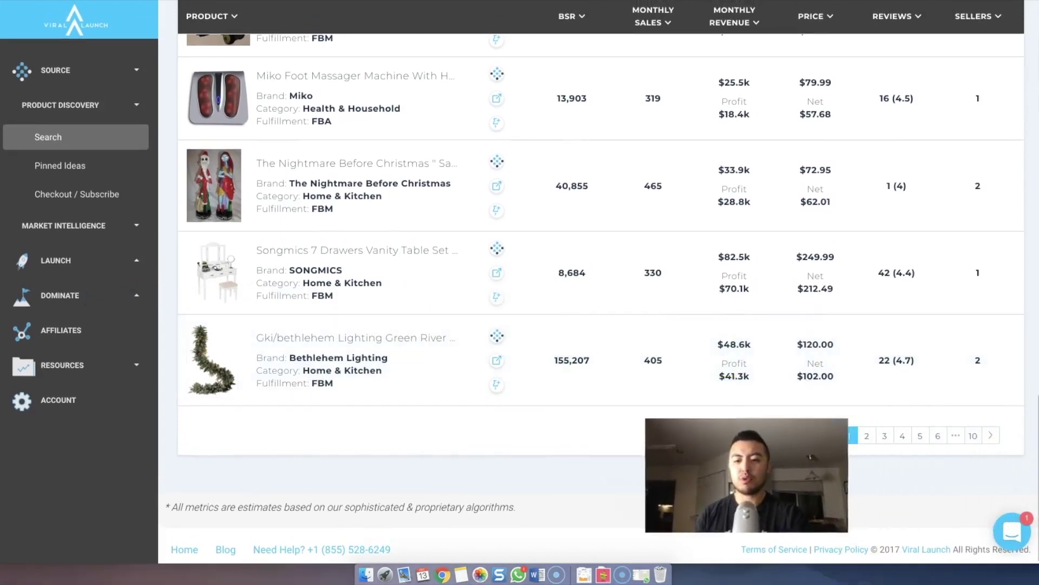
left_click(868, 437)
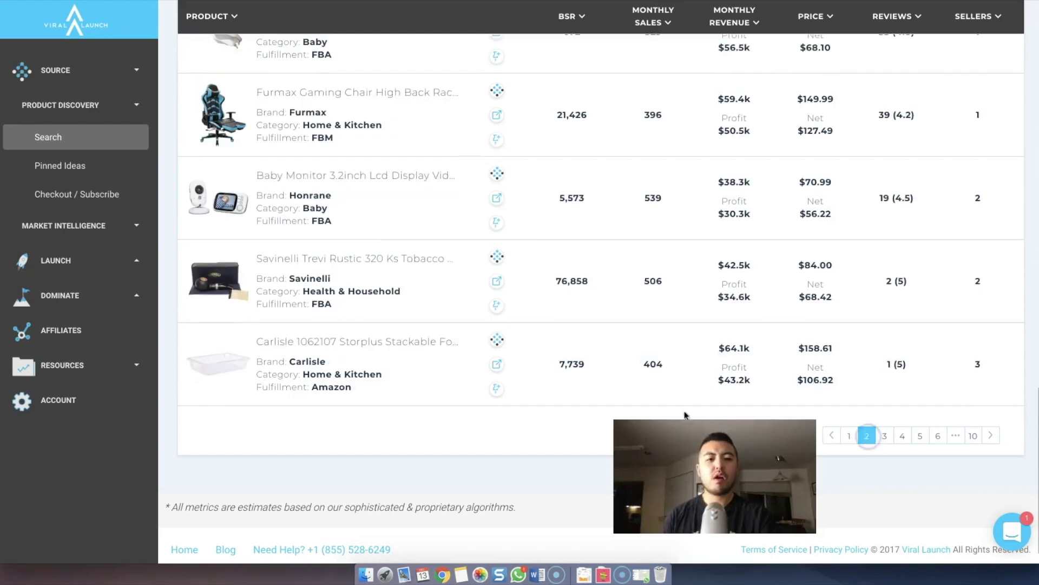
scroll(521, 390, "up", 3)
scroll(521, 390, "up", 8)
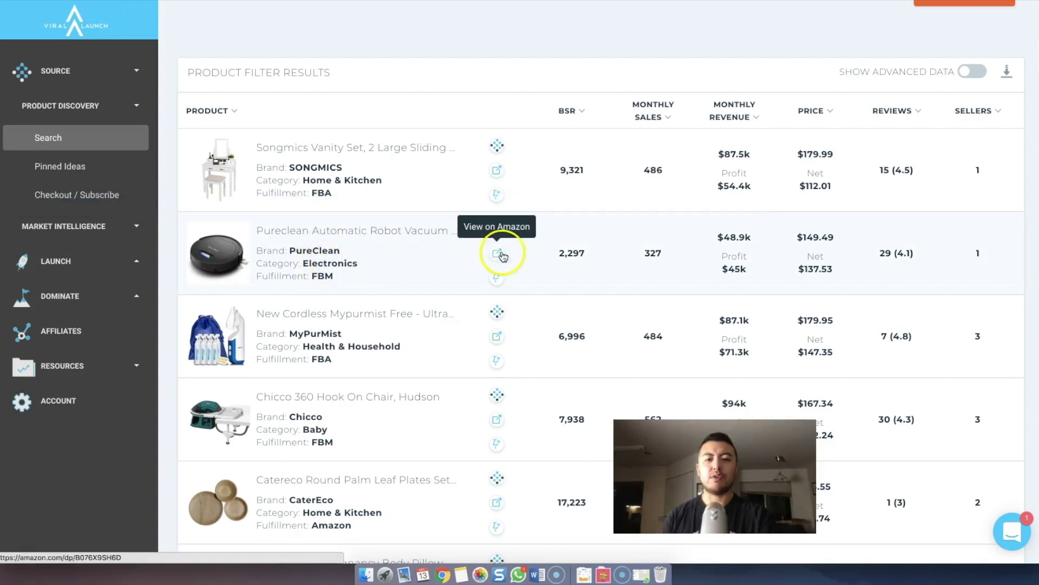
Step: Open the PureClean Automatic Robot Vacuum (B076X9SH6D) in Market Intelligence from its results row
left_click(495, 227)
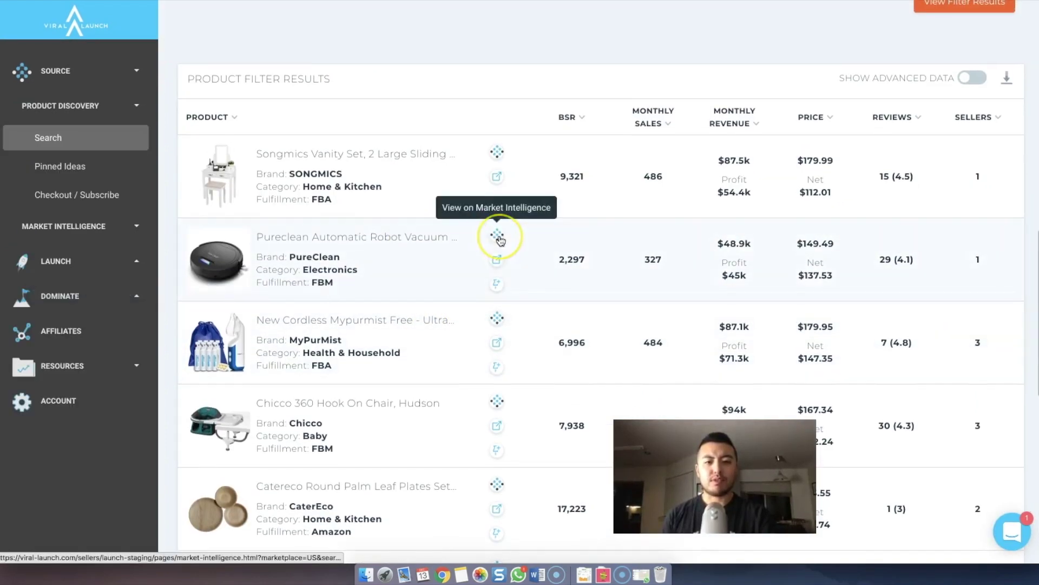
scroll(498, 239, "down", 1)
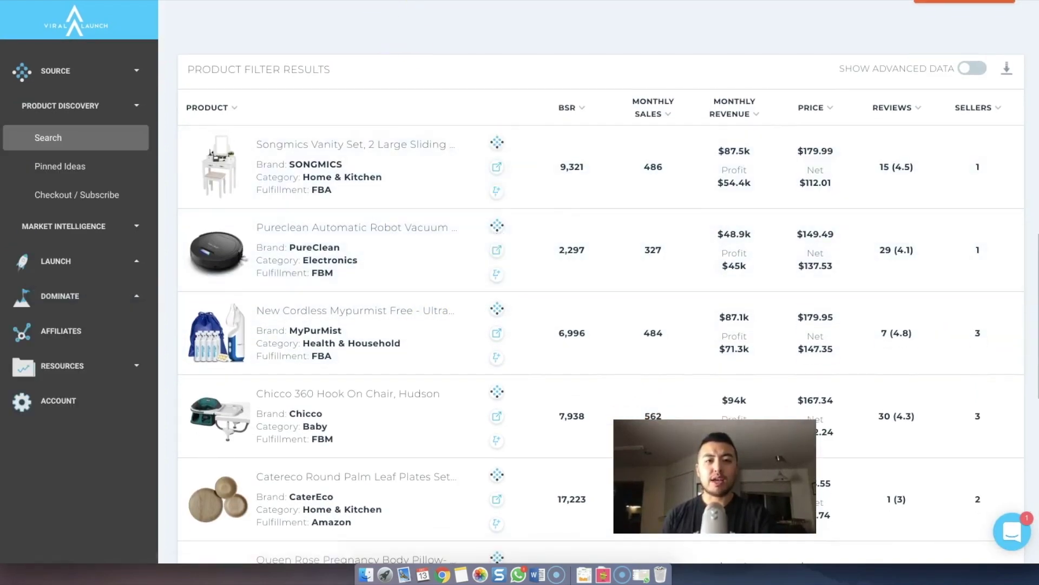
left_click(497, 225)
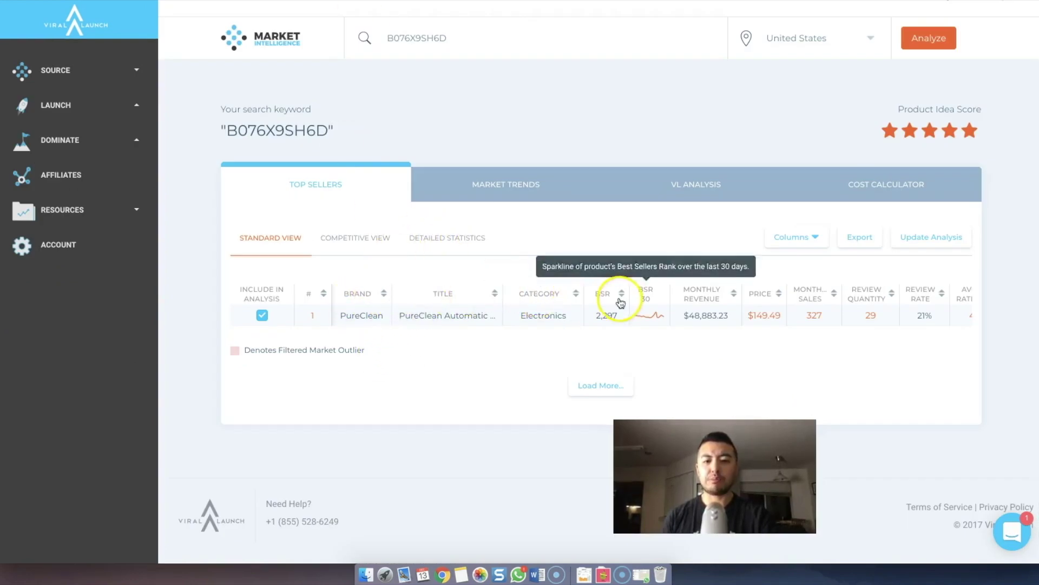
Step: View the PureClean vacuum's 30-day BSR chart, then close it
left_click(652, 315)
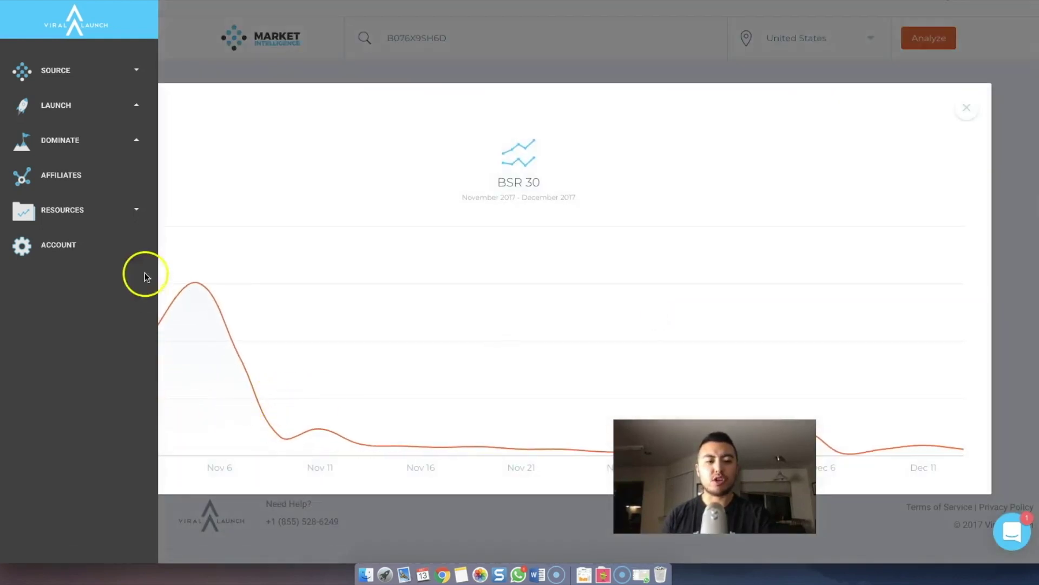
mouse_move(200, 284)
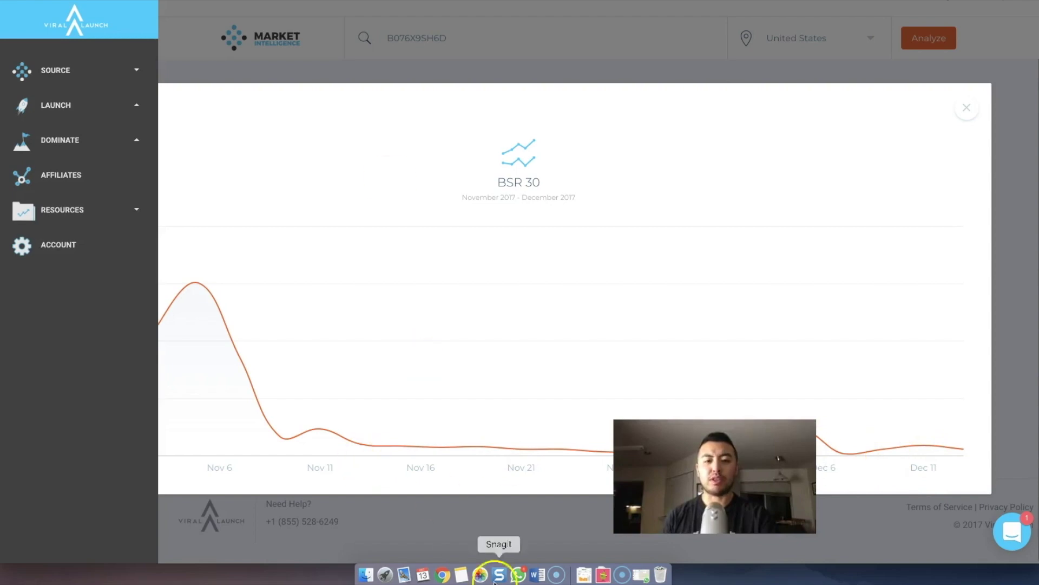
left_click(971, 112)
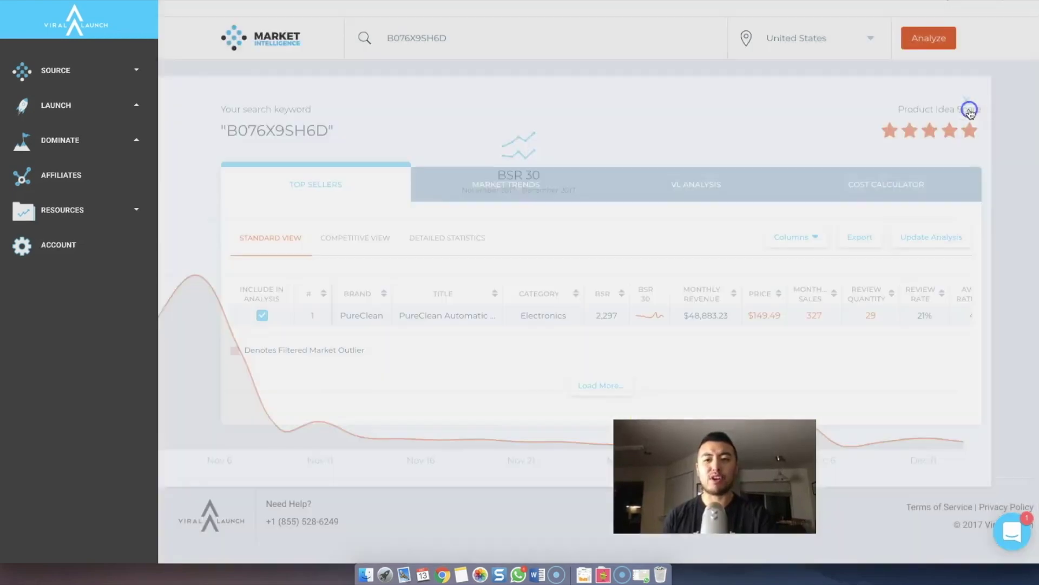
Step: Scroll the table right to price, sales and reviews, then show Market Trends
scroll(777, 321, "right", 2)
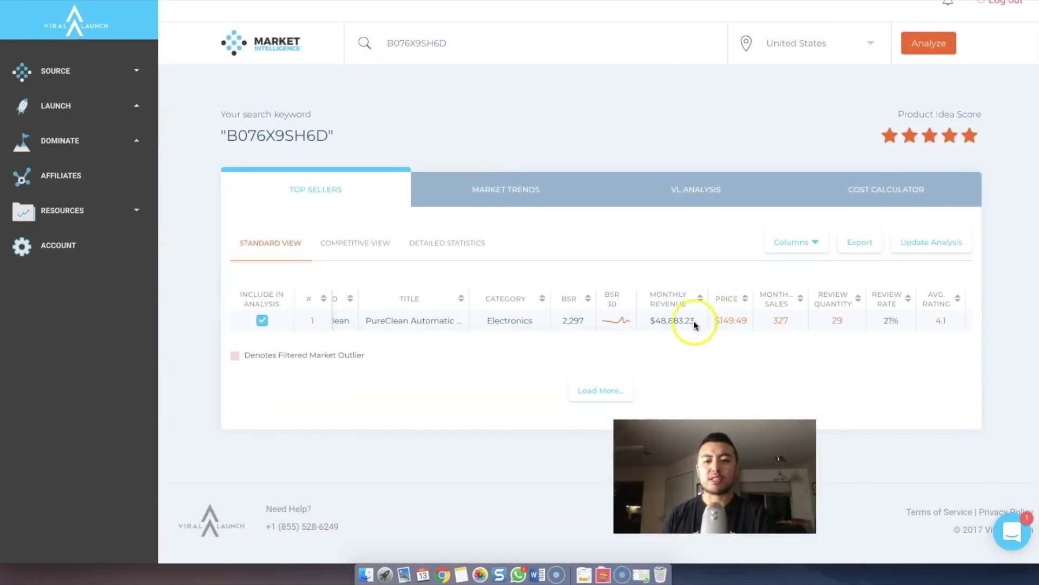
scroll(731, 322, "right", 2)
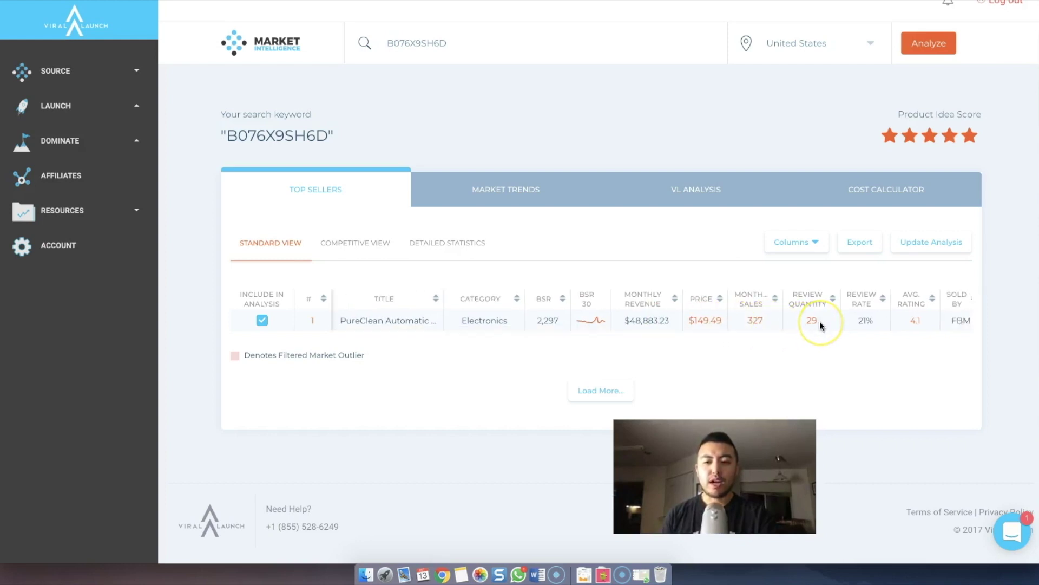
left_click(761, 326)
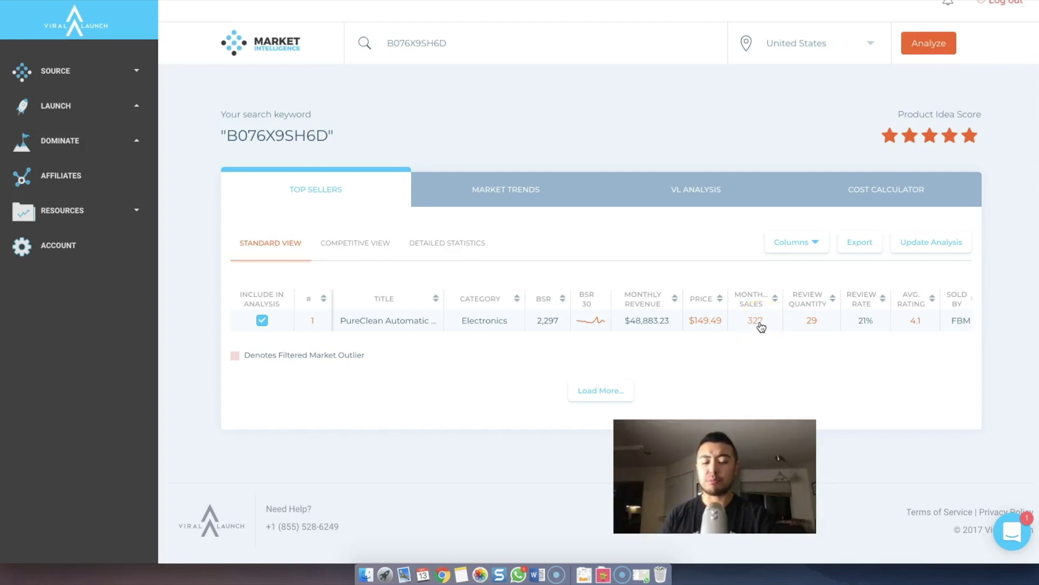
left_click(713, 328)
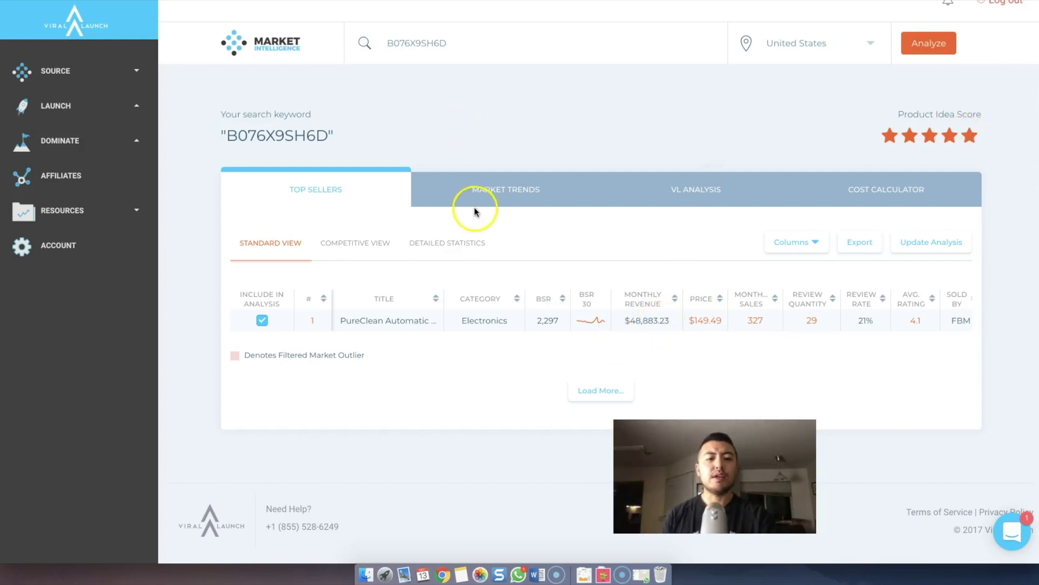
left_click(519, 195)
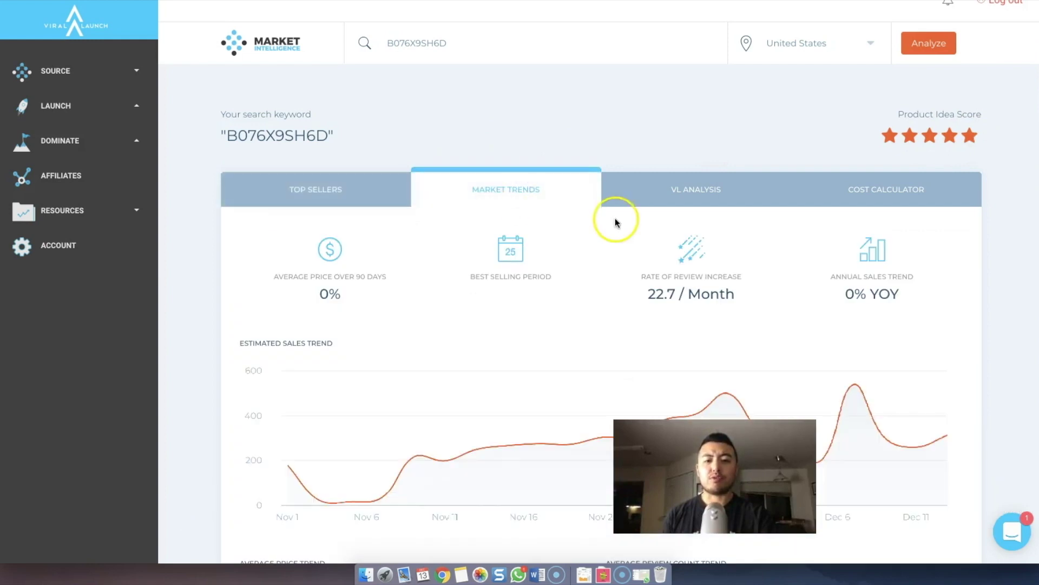
scroll(615, 222, "down", 3)
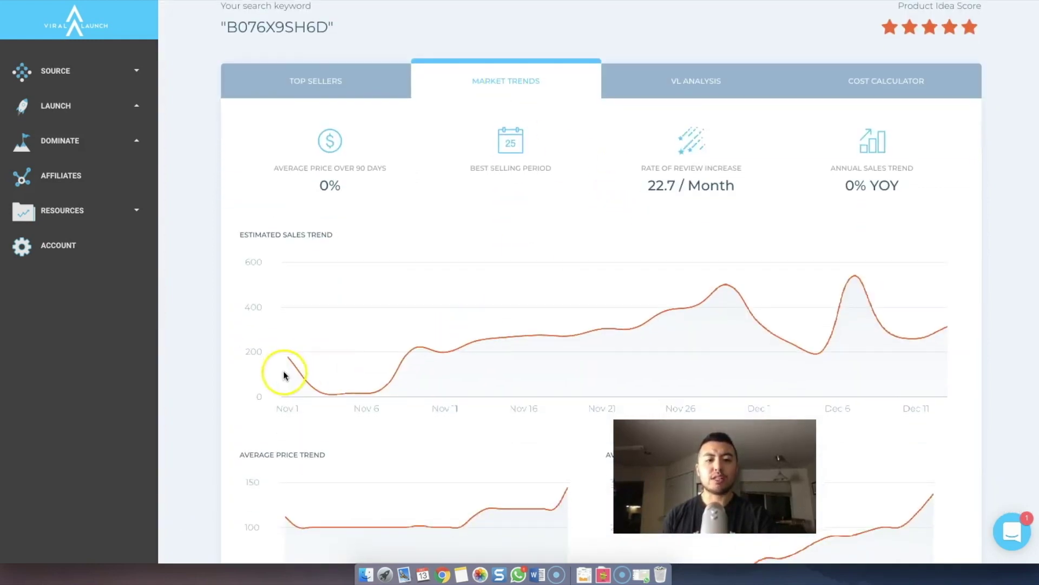
scroll(276, 309, "down", 2)
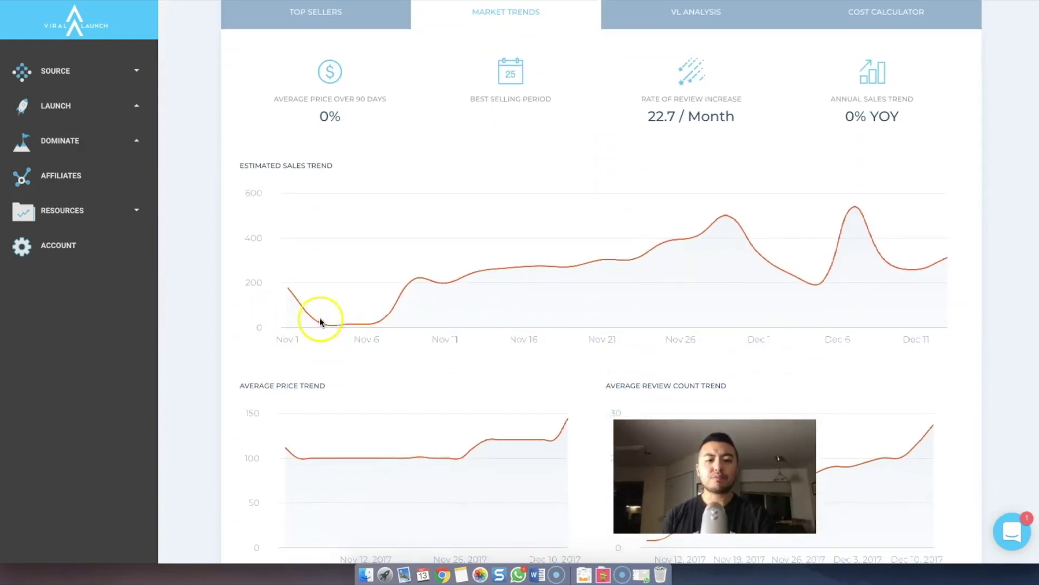
scroll(505, 283, "down", 5)
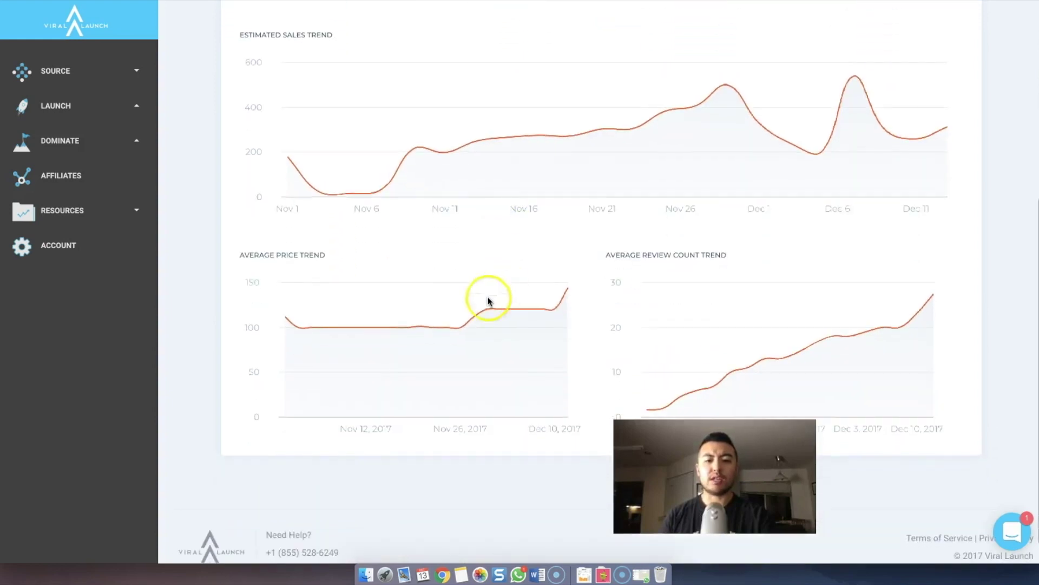
scroll(512, 323, "up", 1)
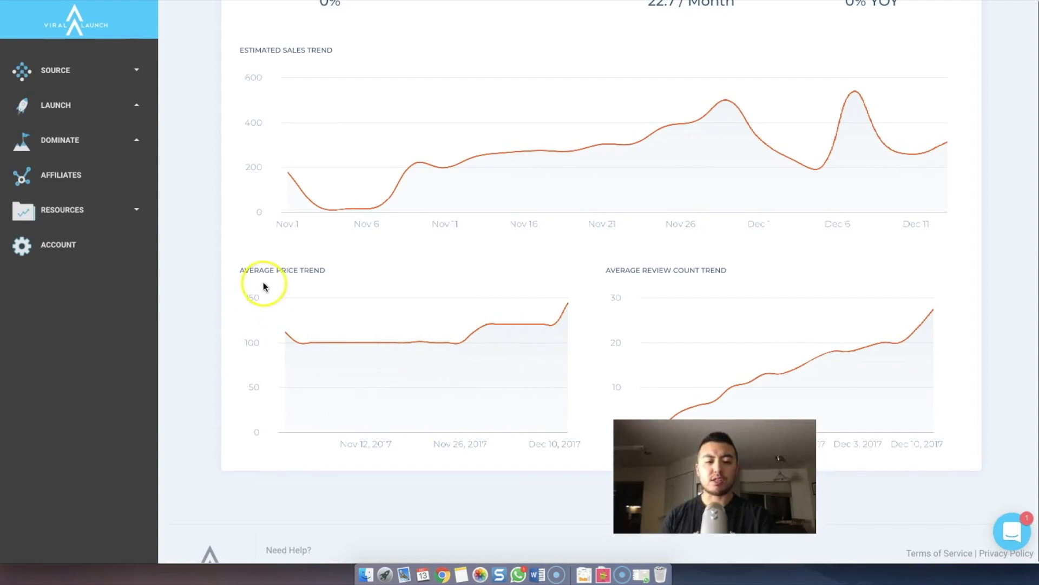
scroll(485, 331, "up", 5)
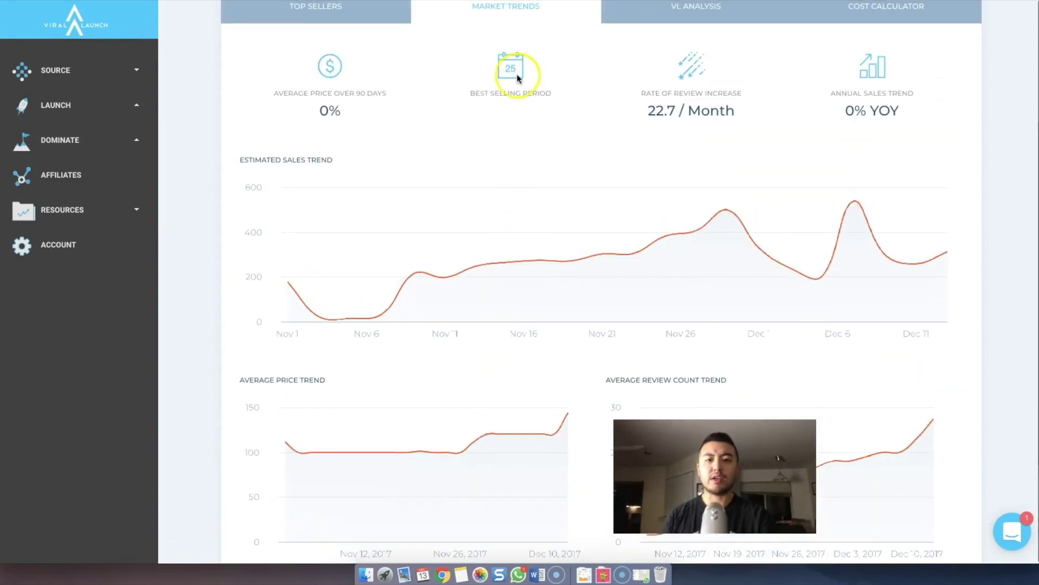
Step: Review the VL analysis and cost calculator for B076X9SH6D
left_click(704, 71)
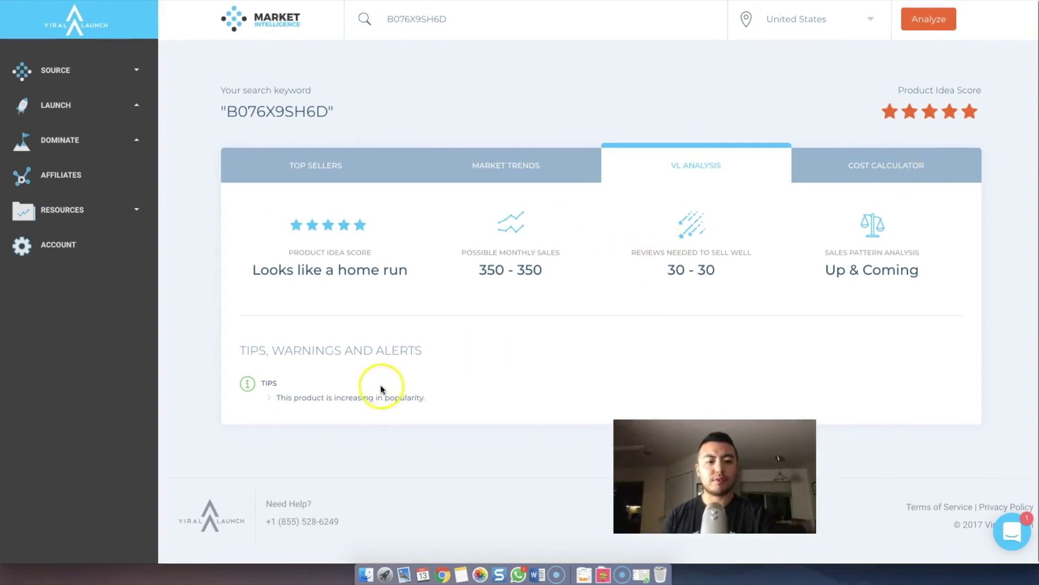
triple_click(360, 399)
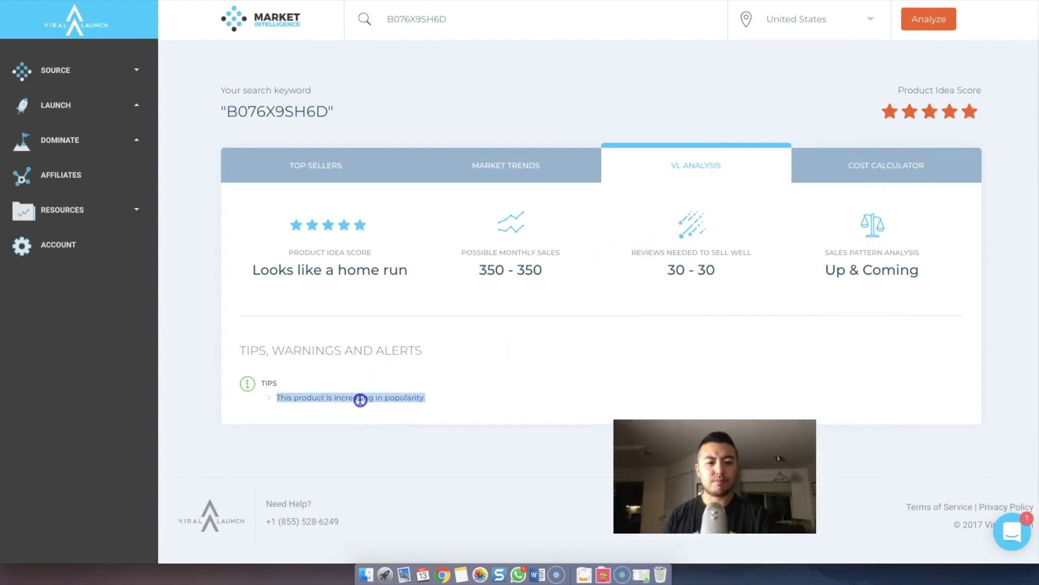
left_click(898, 163)
scroll(704, 171, "down", 6)
scroll(703, 171, "up", 8)
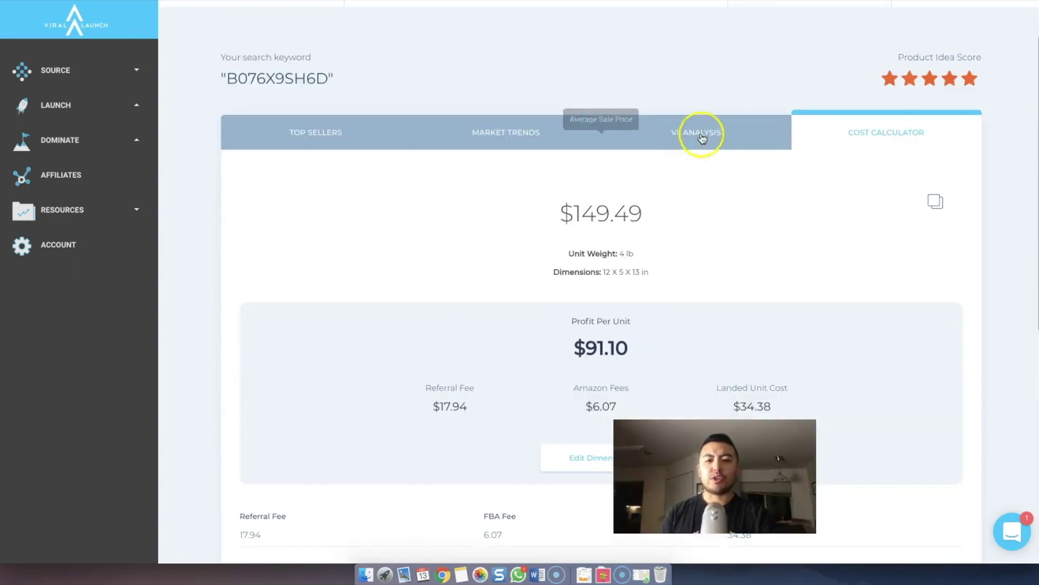
left_click(702, 135)
Step: Check the top sellers' competitive and detailed statistics views, then return to the standard view
left_click(316, 168)
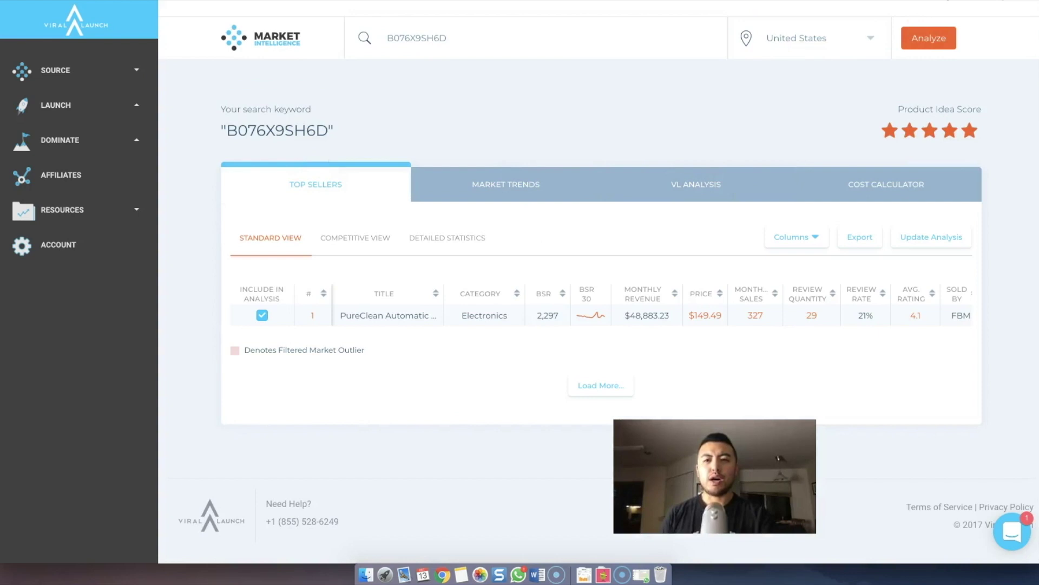
left_click(382, 239)
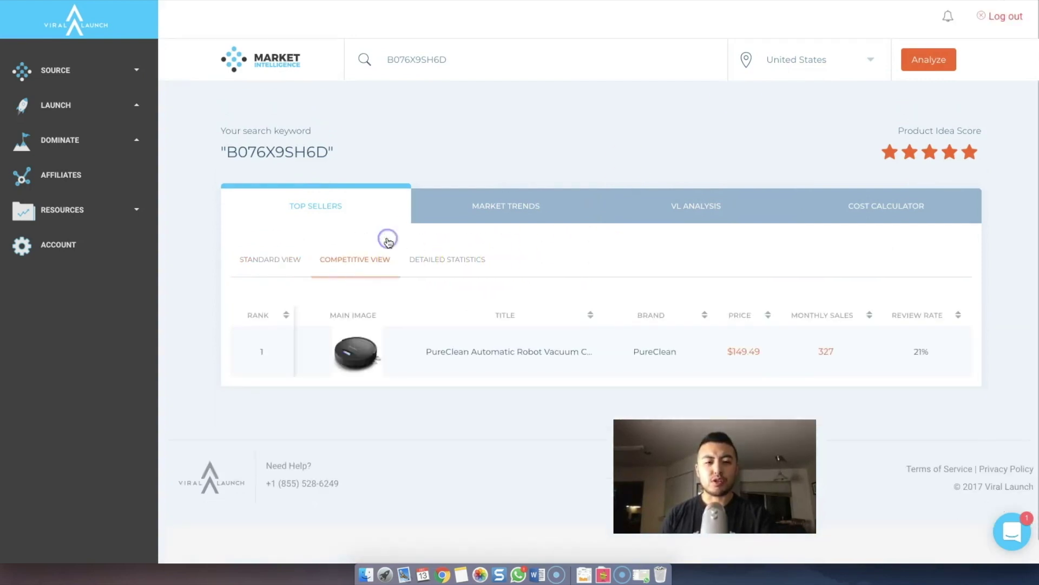
left_click(428, 260)
scroll(610, 288, "down", 5)
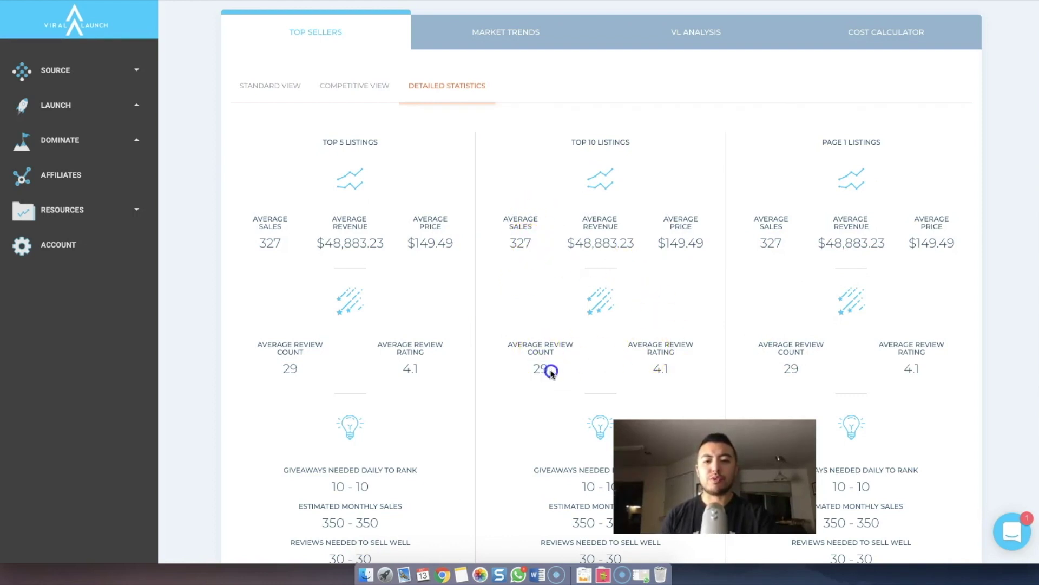
scroll(650, 301, "up", 3)
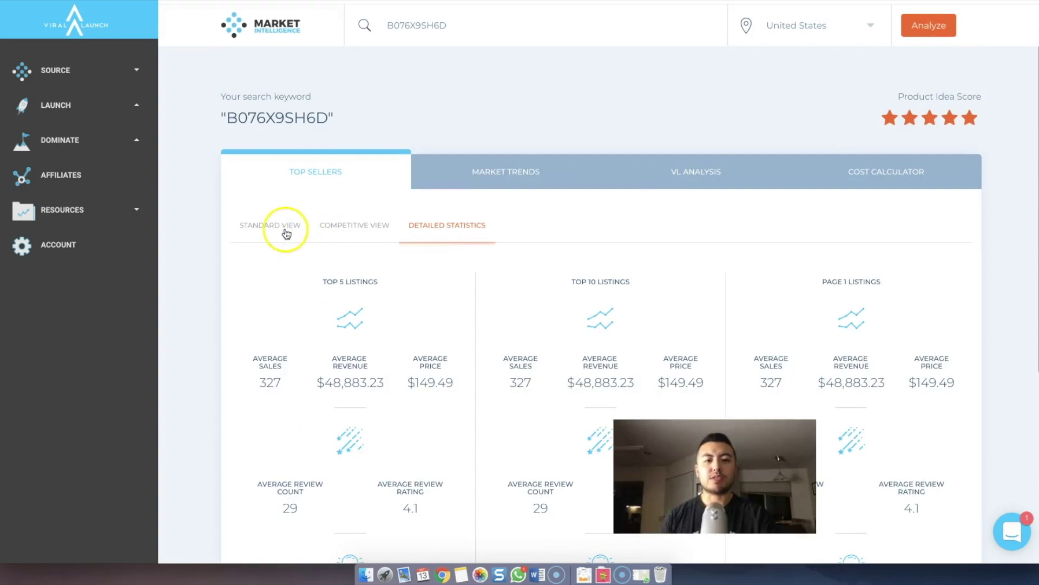
left_click(287, 234)
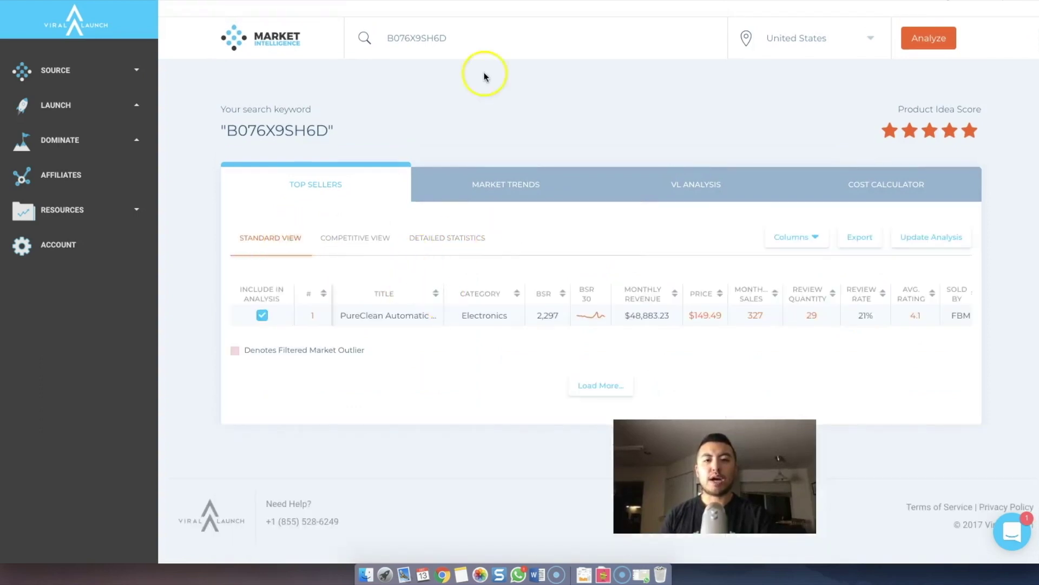
scroll(430, 132, "up", 1)
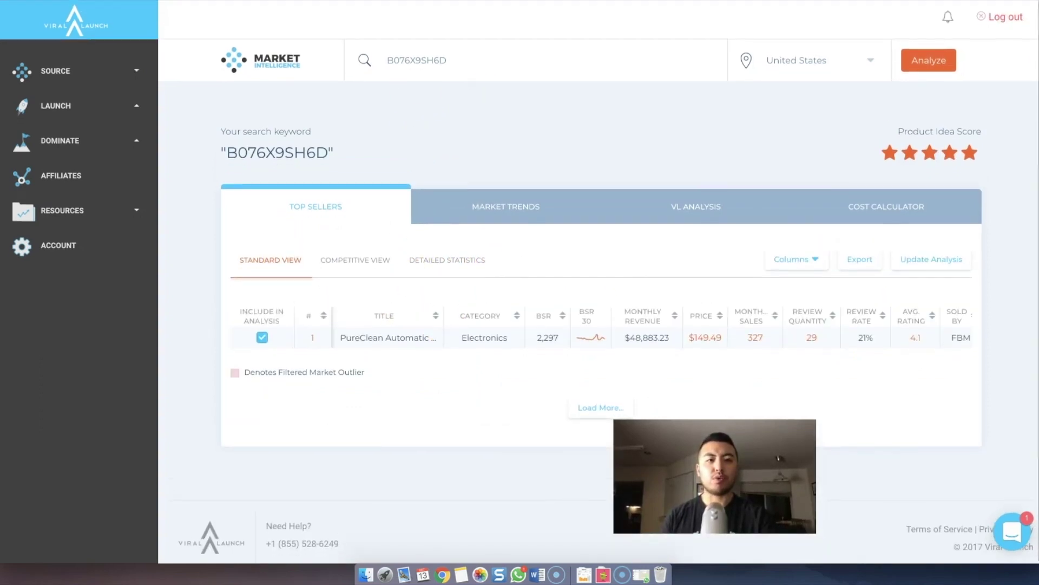
Step: Open the PureClean robot vacuum's Amazon listing from the Product Discovery results tab
left_click(135, 67)
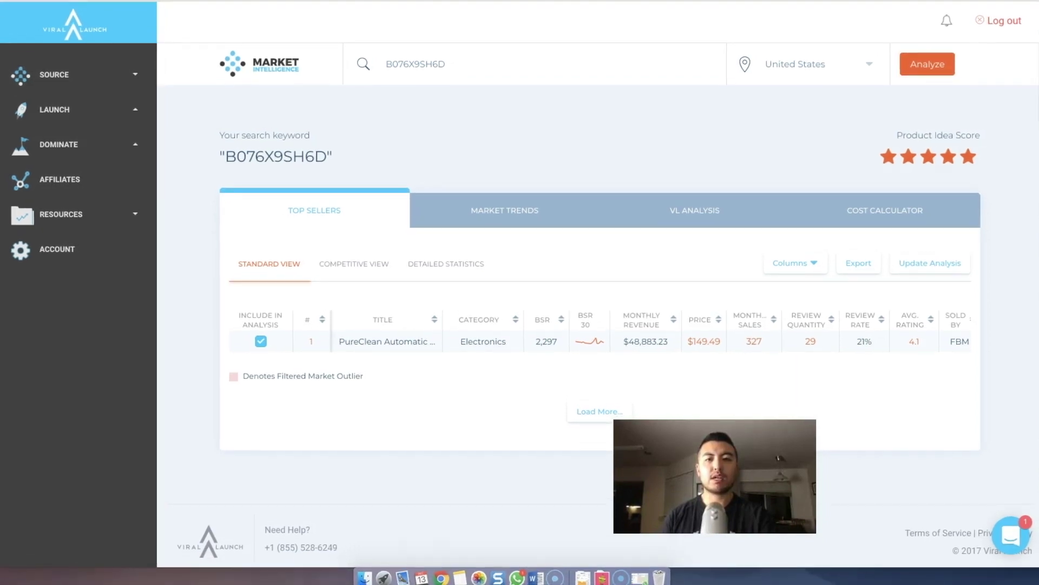
key("ctrl+Tab")
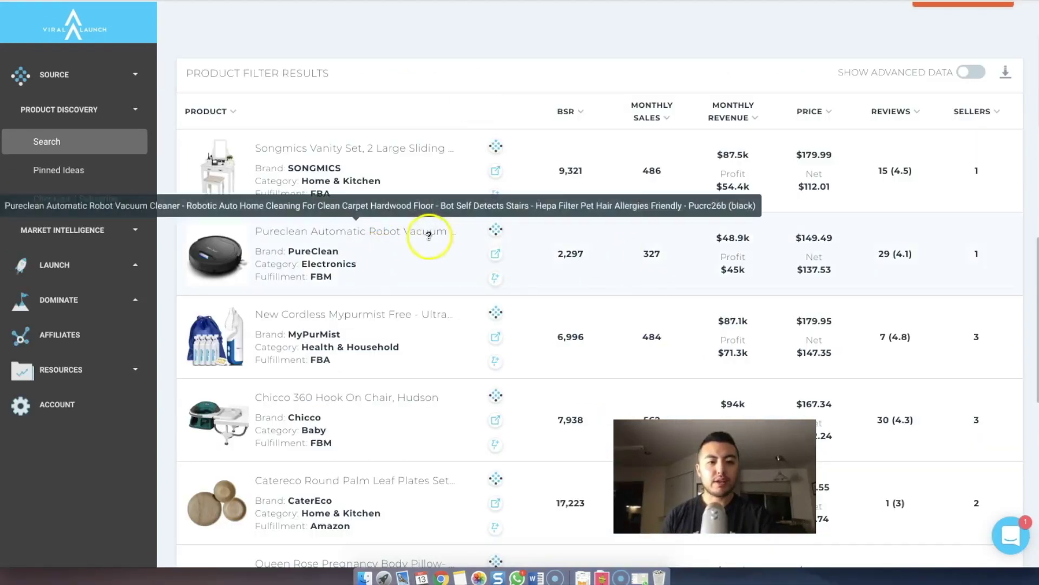
left_click(498, 255)
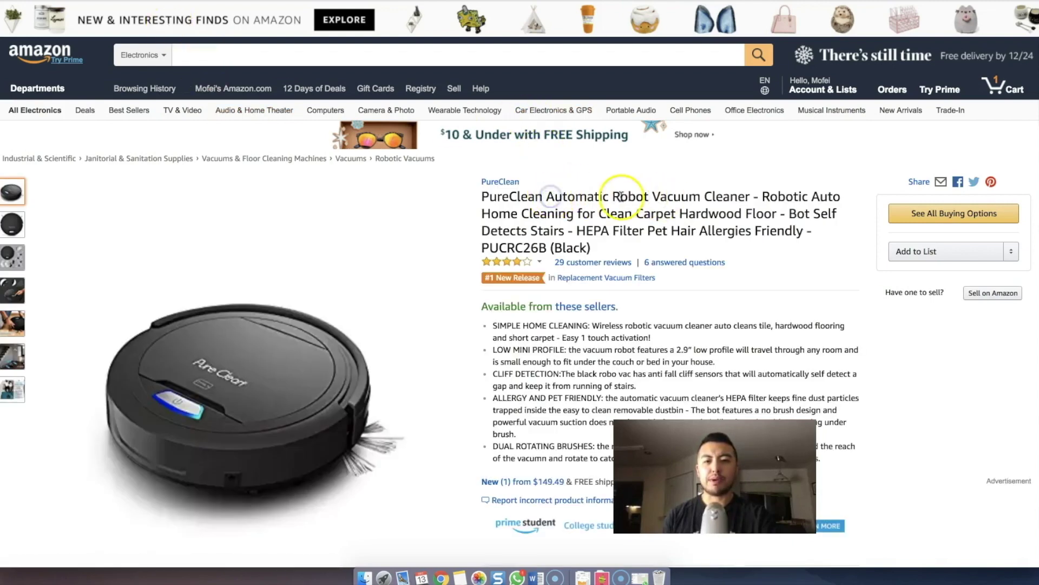
Step: Search Amazon All Departments for 'Robot Vacuum Cleaner', copied from the PureClean title
left_click_drag(679, 196, 739, 197)
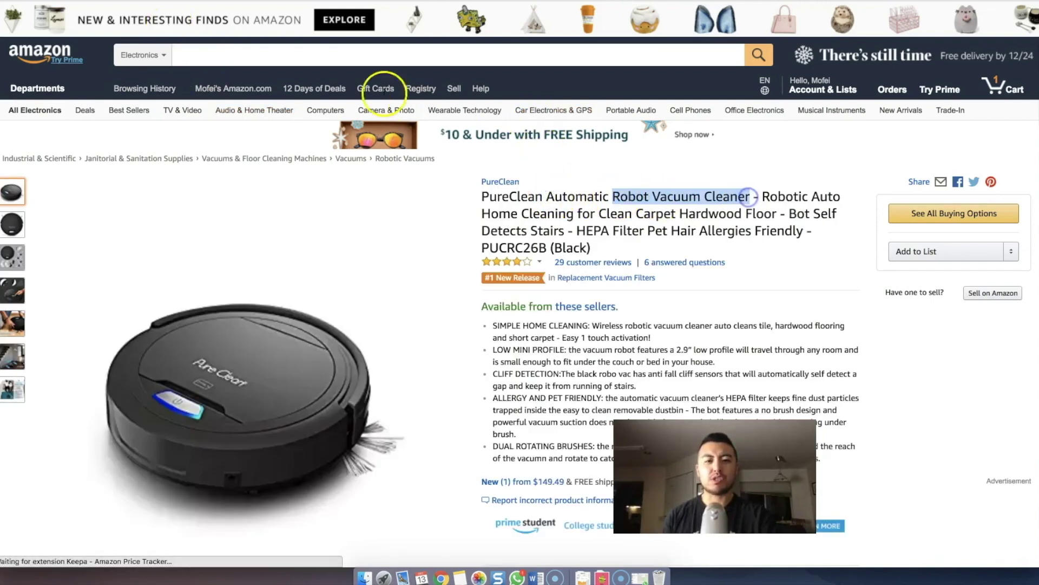
left_click(273, 54)
type("Robot Vacuum Cleaner")
key("Return")
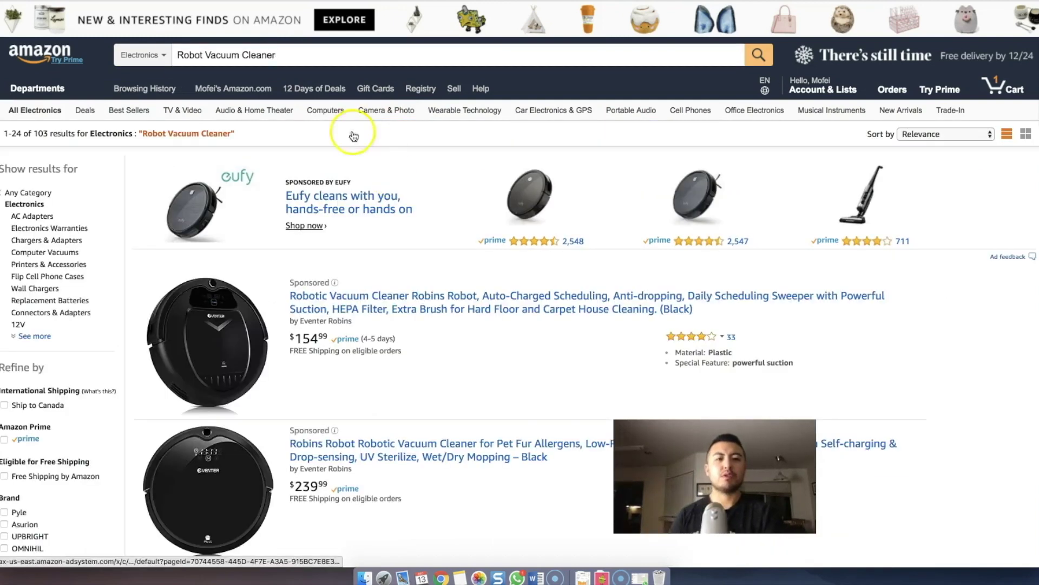
left_click(141, 54)
scroll(187, 271, "up", 6)
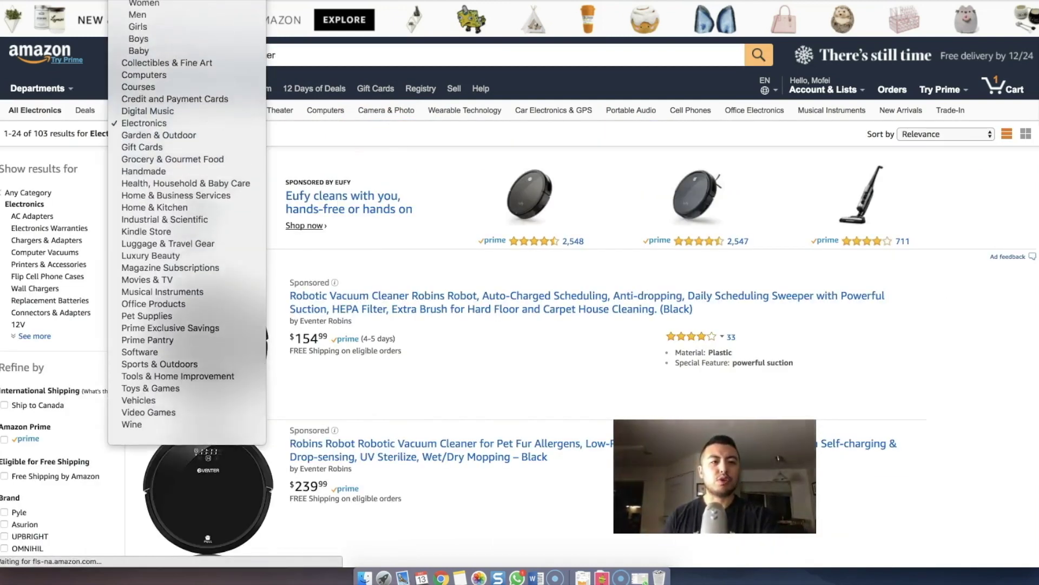
left_click(146, 6)
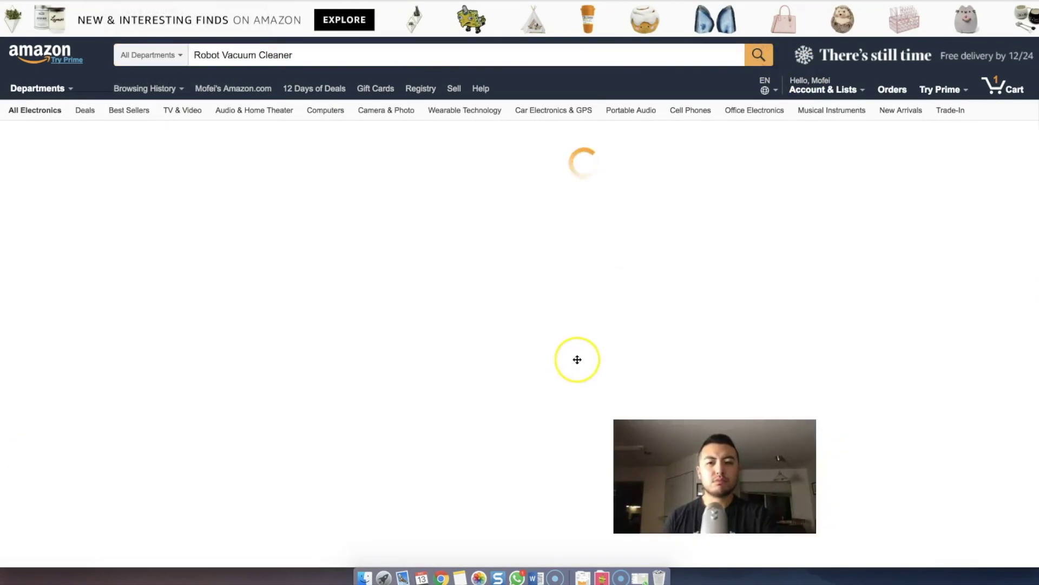
scroll(577, 360, "down", 10)
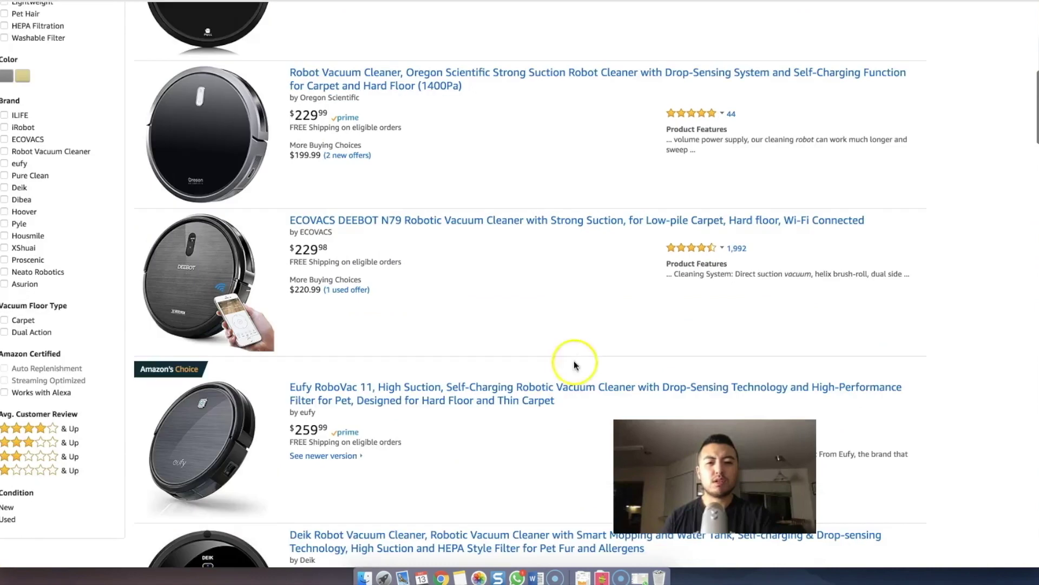
Step: Scroll through the extension's three-star Top Sellers analysis of the robot vacuum results
scroll(572, 367, "down", 5)
scroll(567, 321, "up", 2)
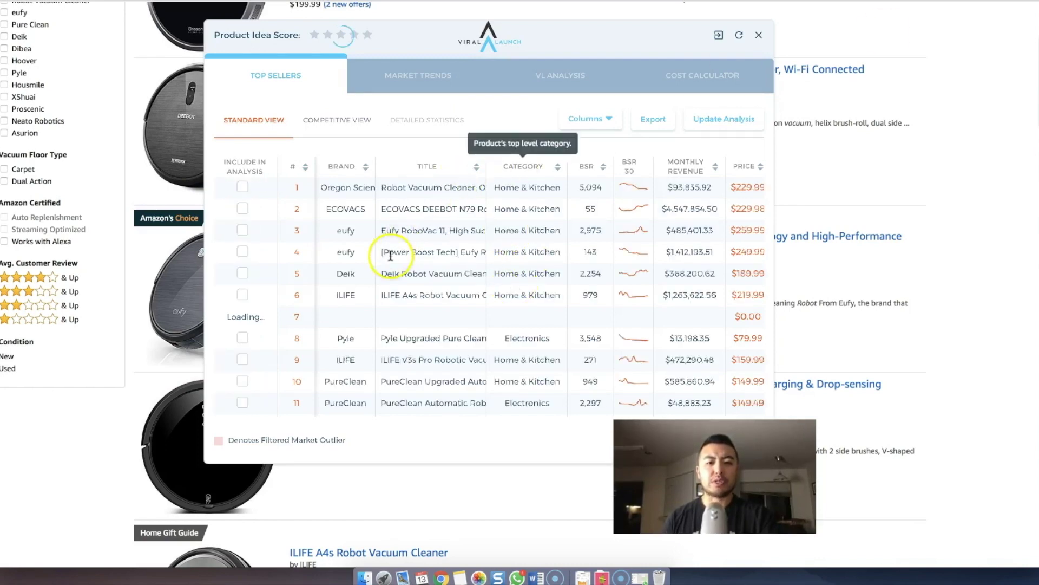
scroll(584, 321, "down", 5)
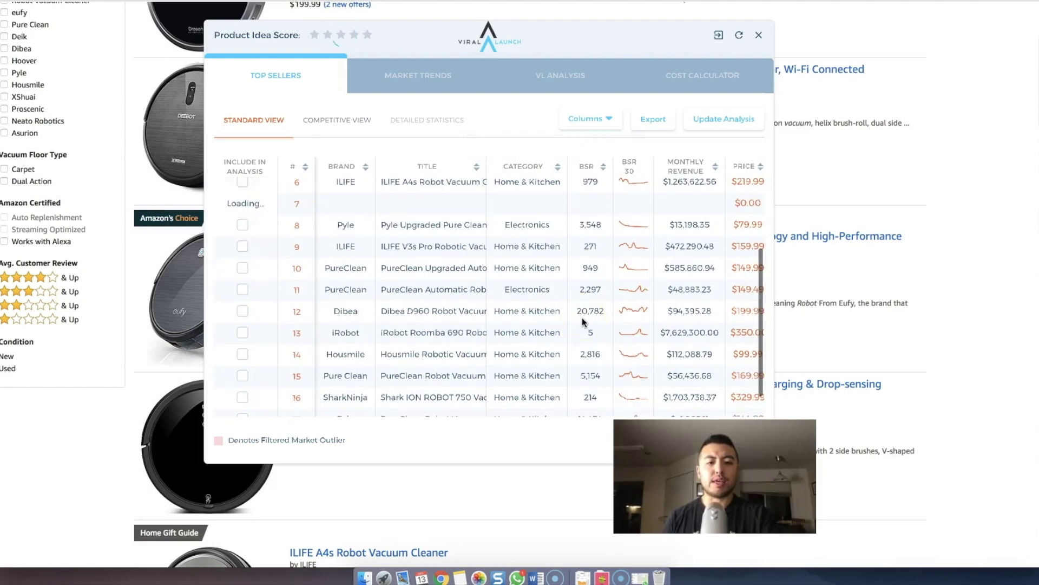
scroll(563, 297, "up", 5)
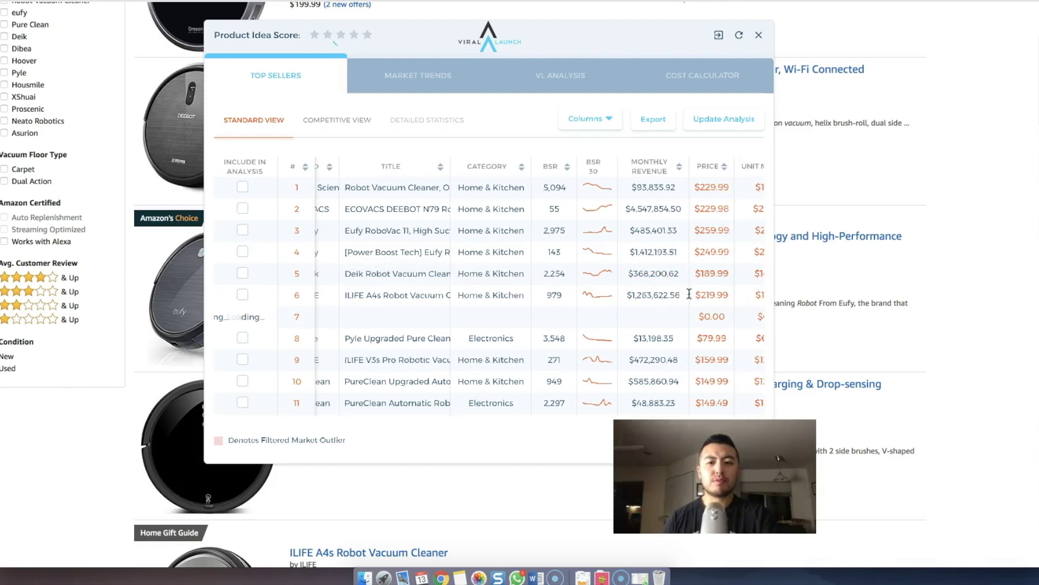
scroll(690, 294, "right", 2)
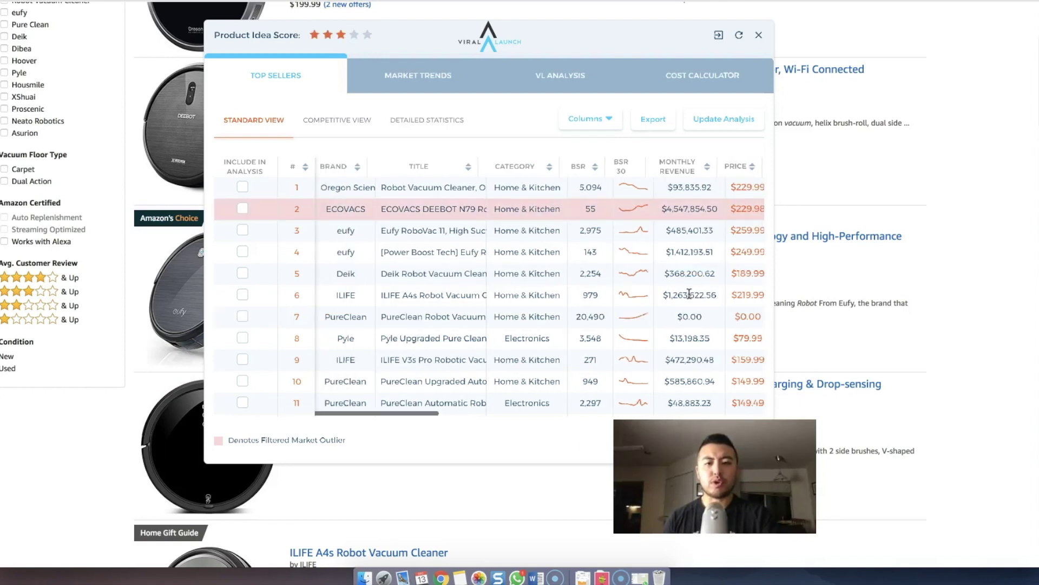
scroll(575, 273, "right", 3)
scroll(575, 274, "right", 10)
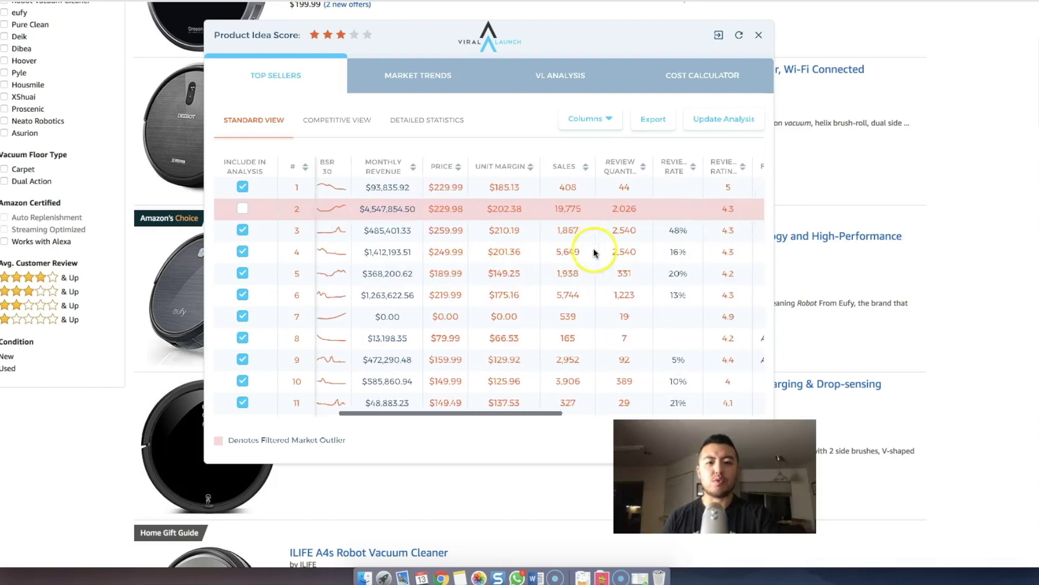
Step: Sort the top sellers by Review Quantity ascending and scroll through the table
left_click(640, 168)
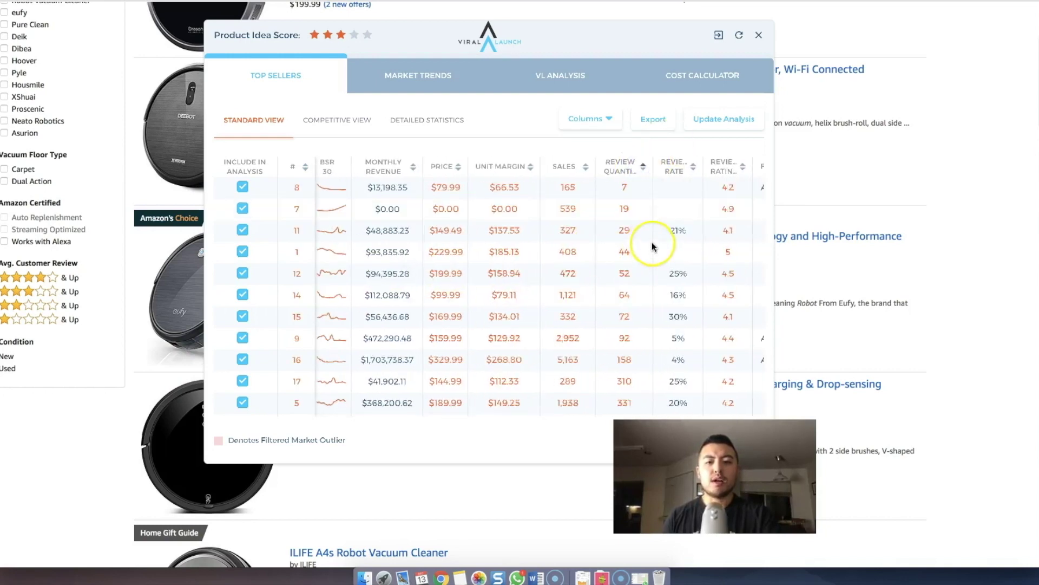
scroll(652, 246, "right", 3)
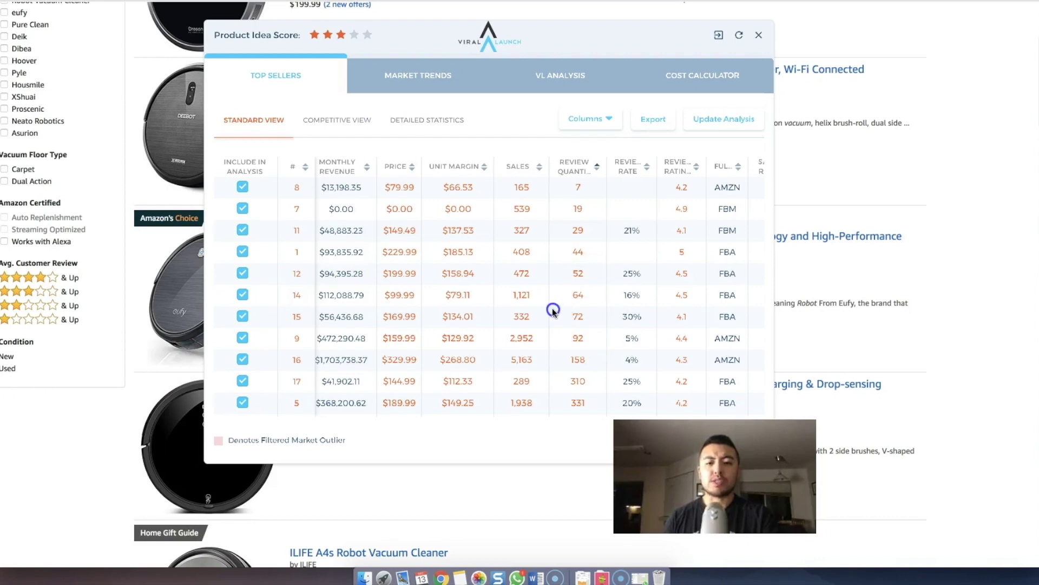
left_click(599, 319)
scroll(611, 316, "left", 5)
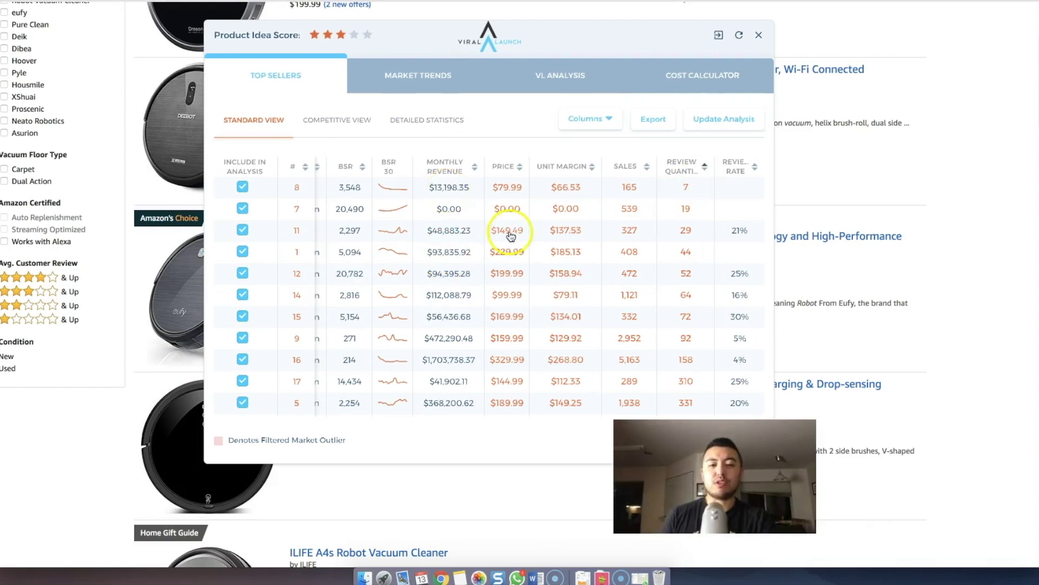
scroll(477, 230, "left", 5)
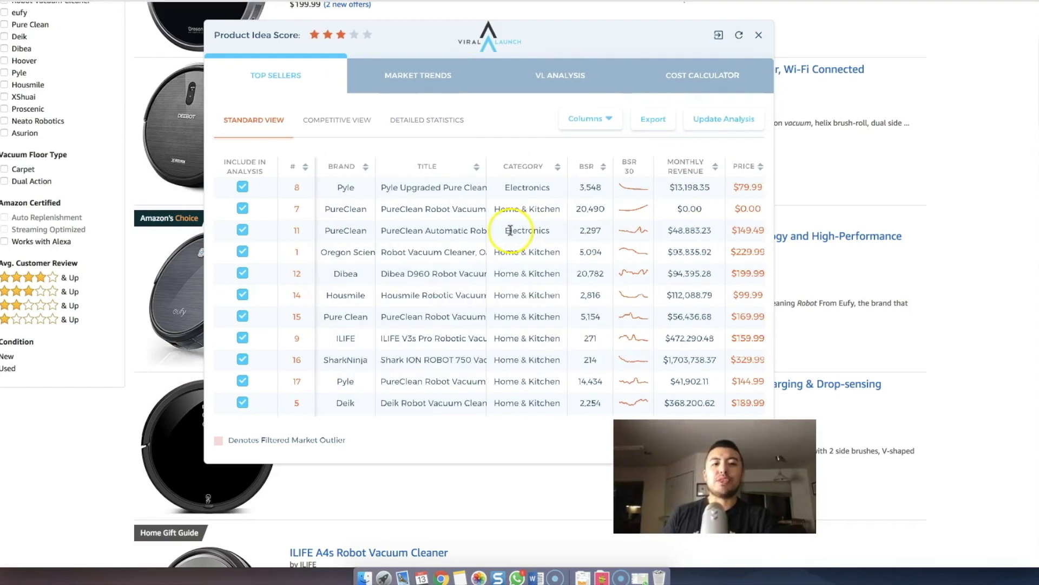
scroll(504, 222, "down", 3)
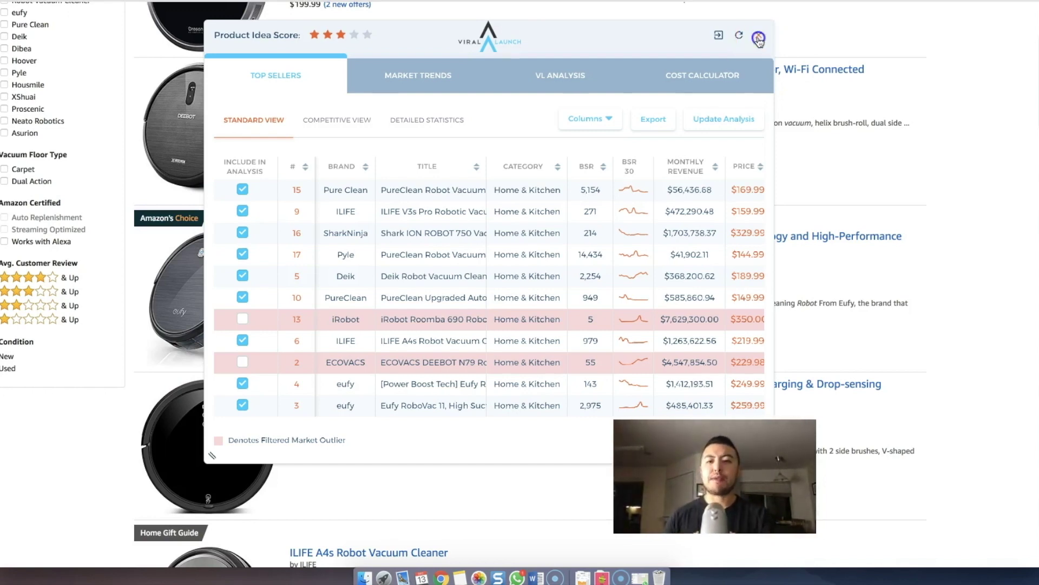
Step: Close the popup and reach the Avalon Direct storefront via the ILIFE A4s seller link
left_click(758, 34)
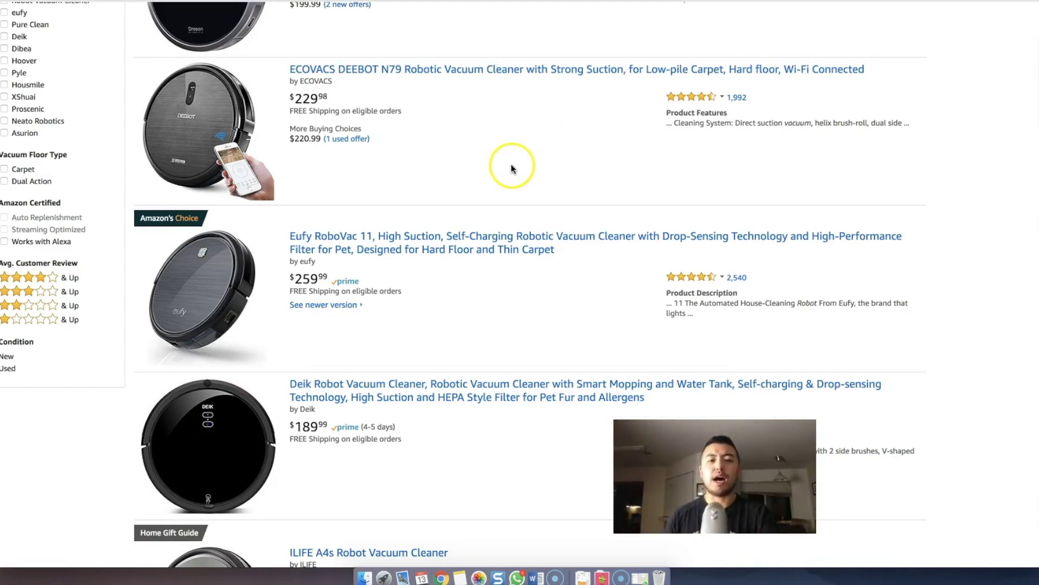
scroll(511, 169, "up", 15)
scroll(511, 164, "down", 15)
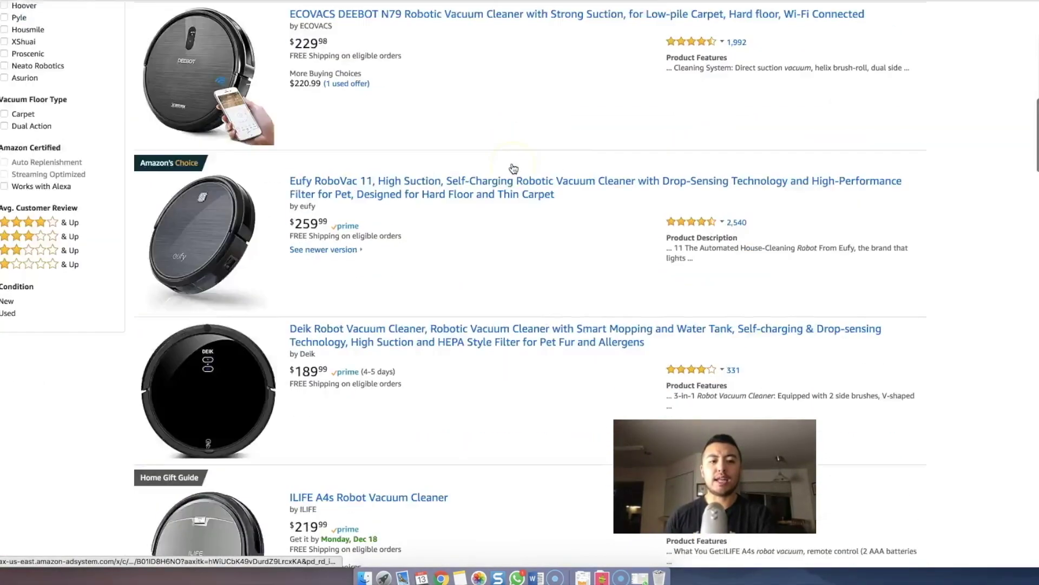
left_click(358, 240)
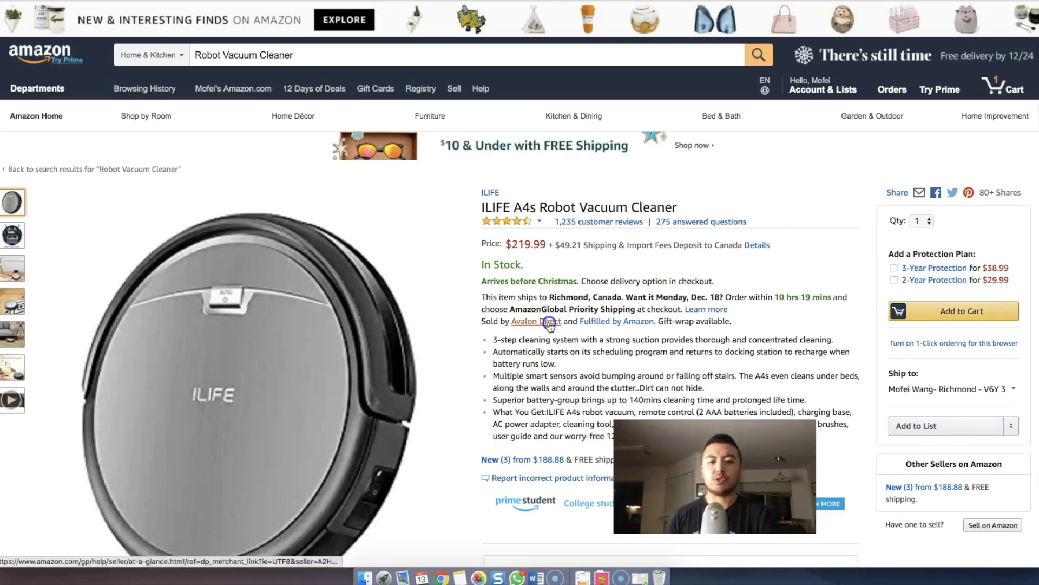
left_click(541, 321)
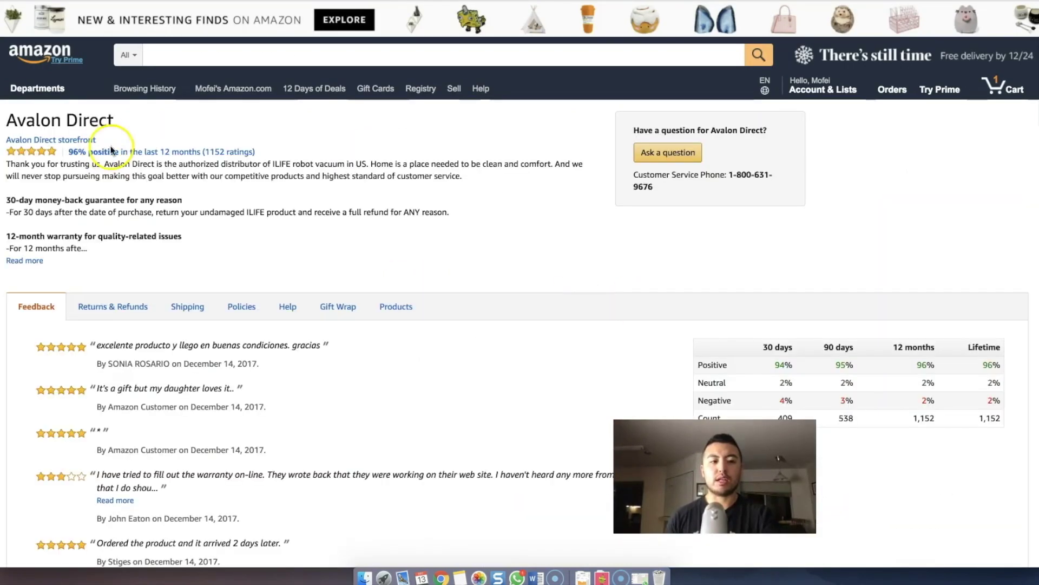
left_click(66, 140)
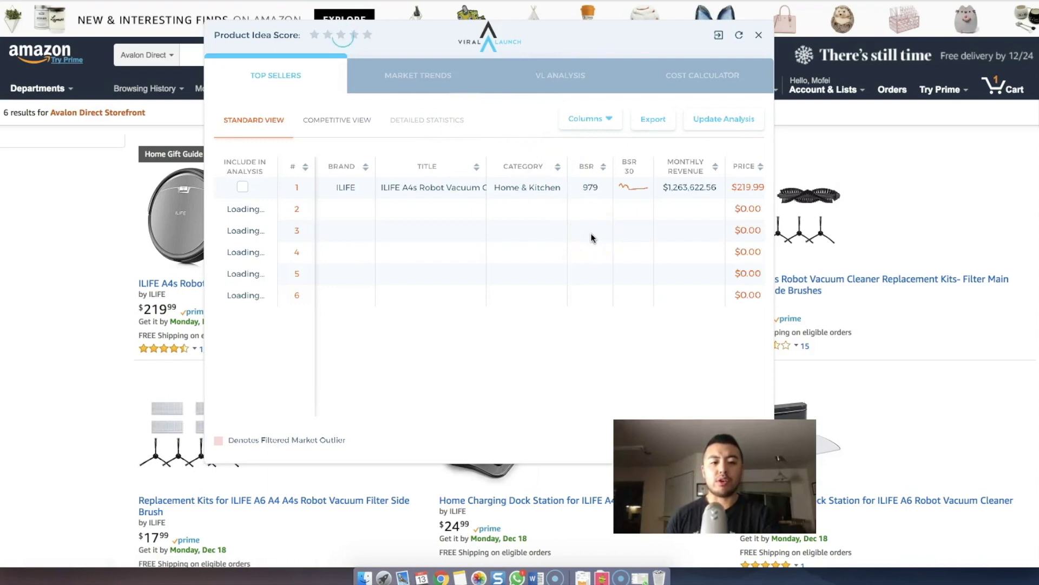
Step: Scroll through the six ILIFE products' sales and review figures, then close the storefront analysis
scroll(893, 267, "down", 5)
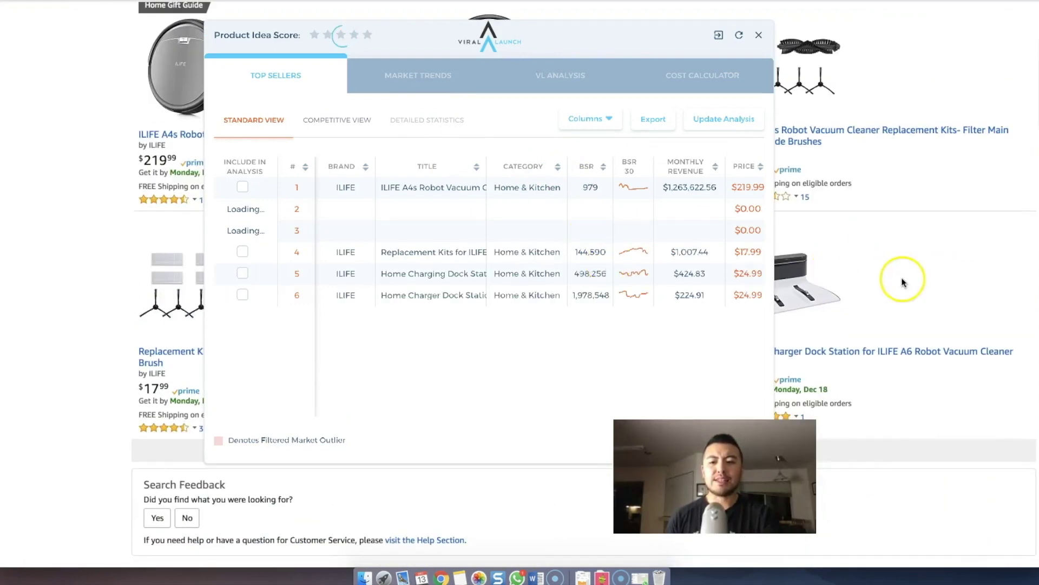
scroll(904, 280, "up", 1)
scroll(646, 289, "right", 1)
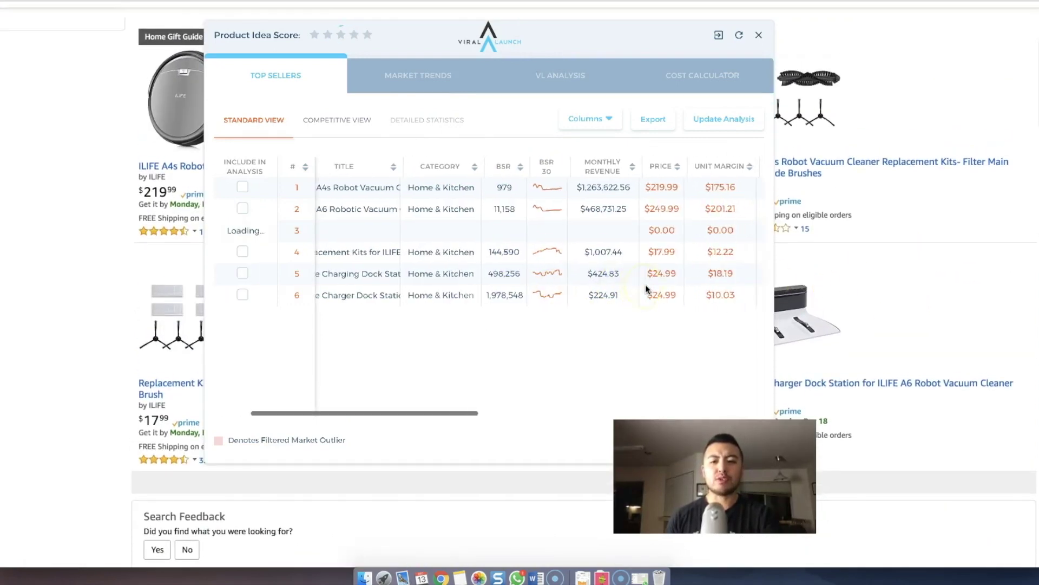
scroll(647, 288, "right", 3)
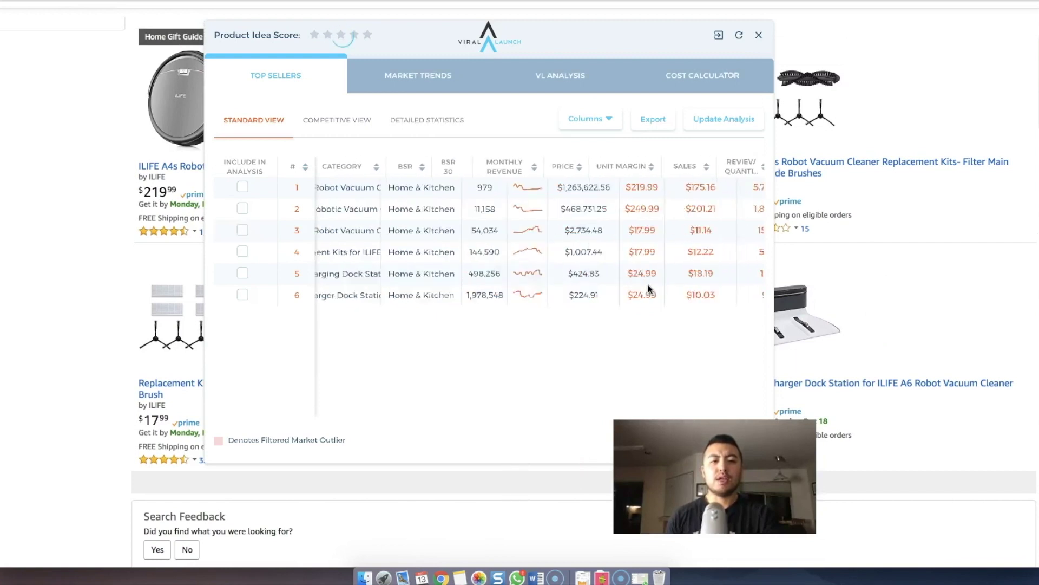
scroll(647, 289, "right", 4)
scroll(648, 289, "right", 1)
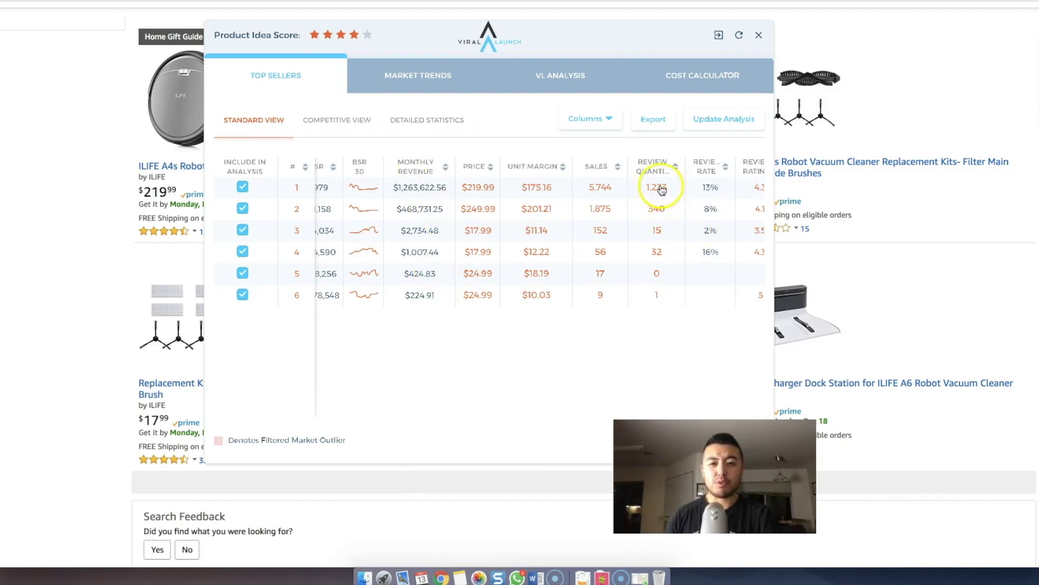
scroll(650, 252, "left", 5)
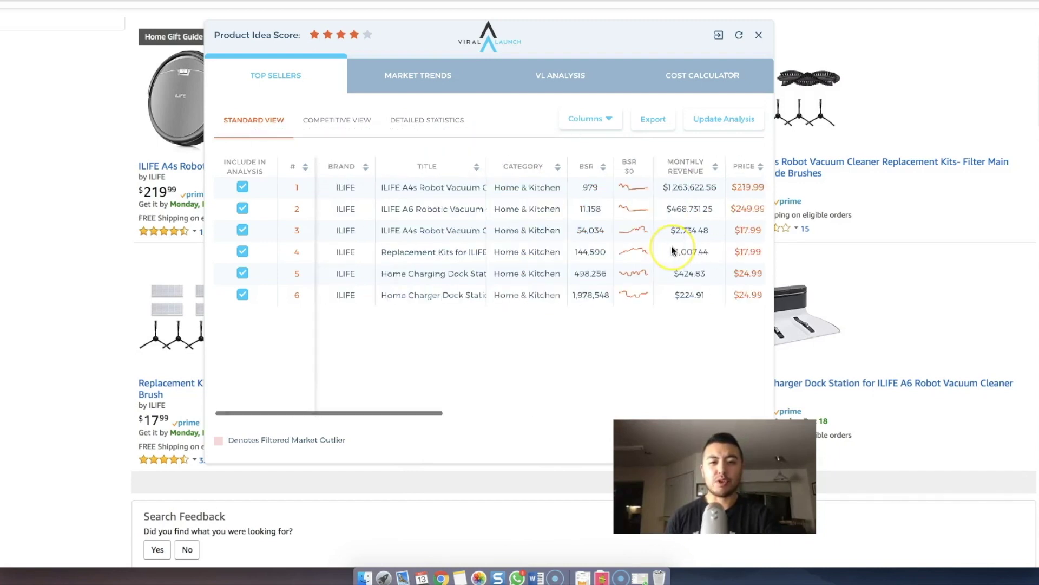
left_click(760, 35)
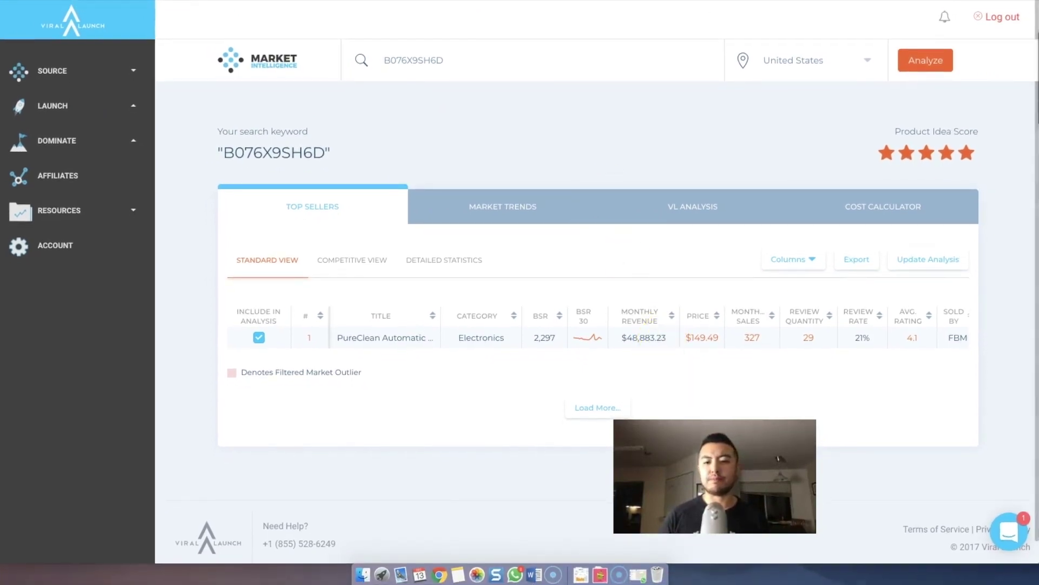
Step: Return to the Product Discovery search through the sidebar's source section
right_click(520, 149)
left_click(469, 139)
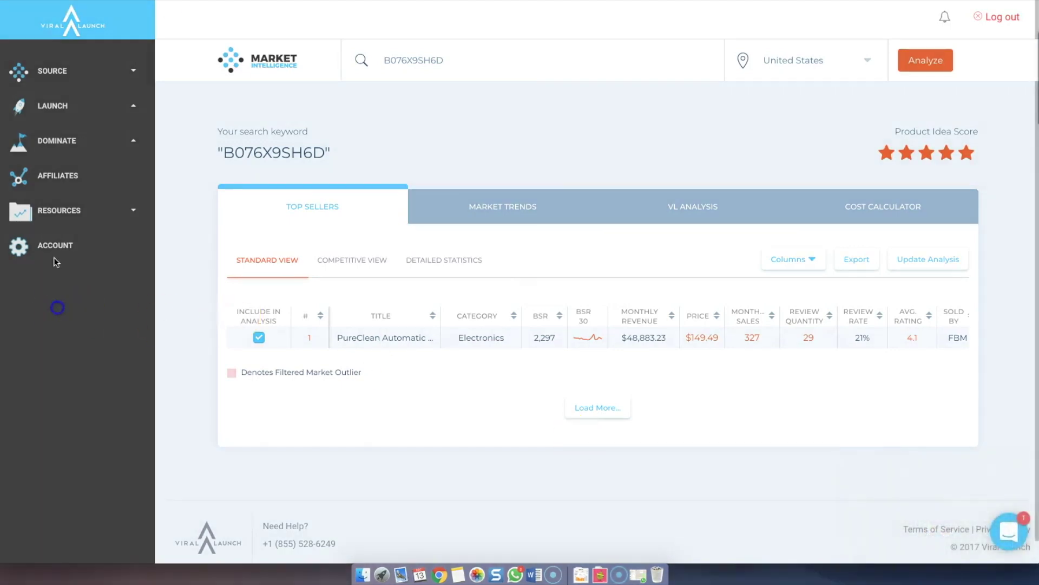
left_click(57, 72)
left_click(67, 105)
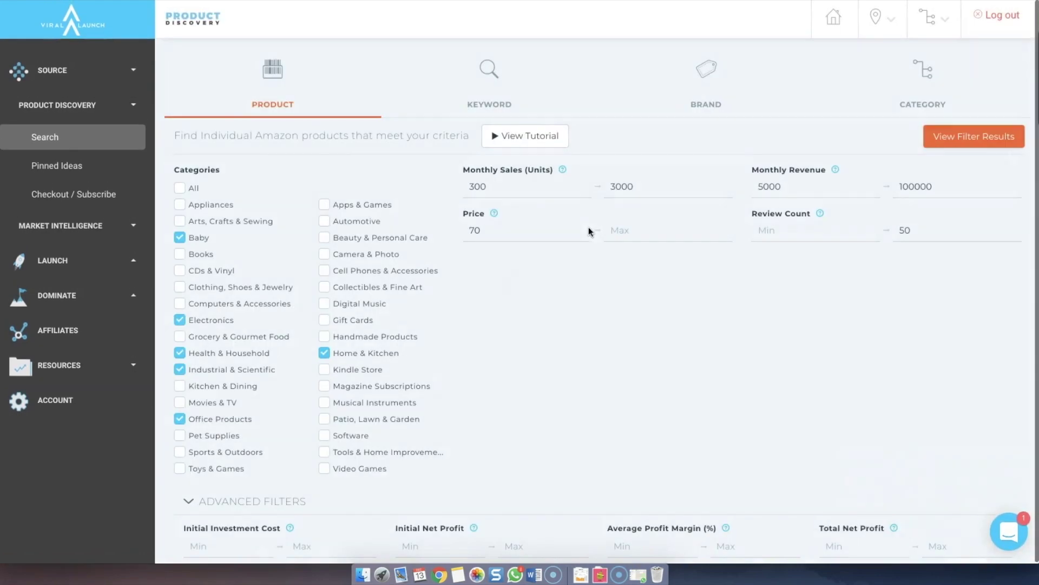
Step: Untick Office Products, Industrial & Scientific, Health & Household, Electronics, Baby and Home & Kitchen
left_click(336, 307)
scroll(503, 320, "down", 2)
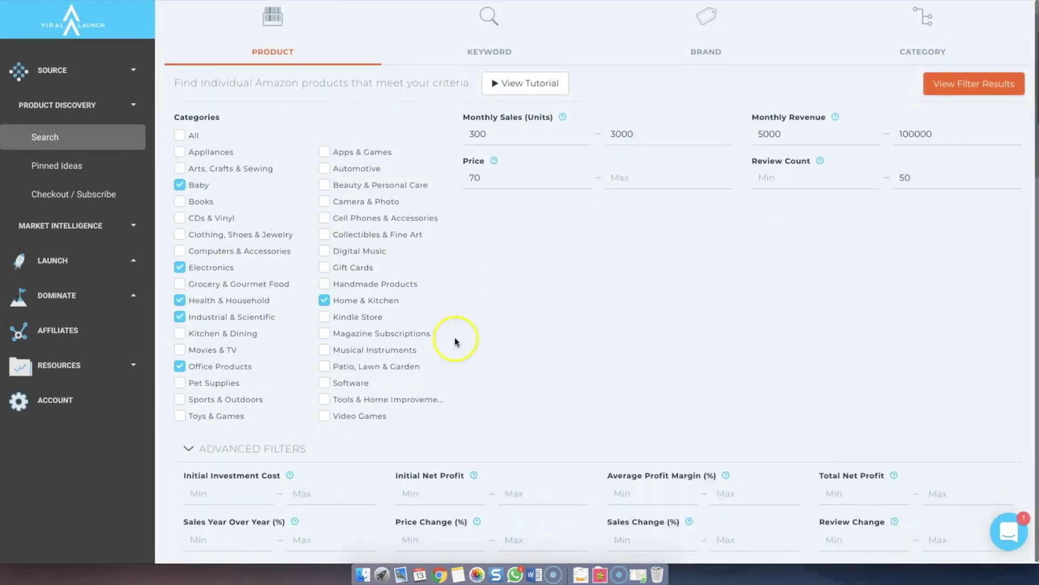
left_click(222, 372)
left_click(224, 316)
left_click(220, 301)
left_click(208, 266)
left_click(209, 194)
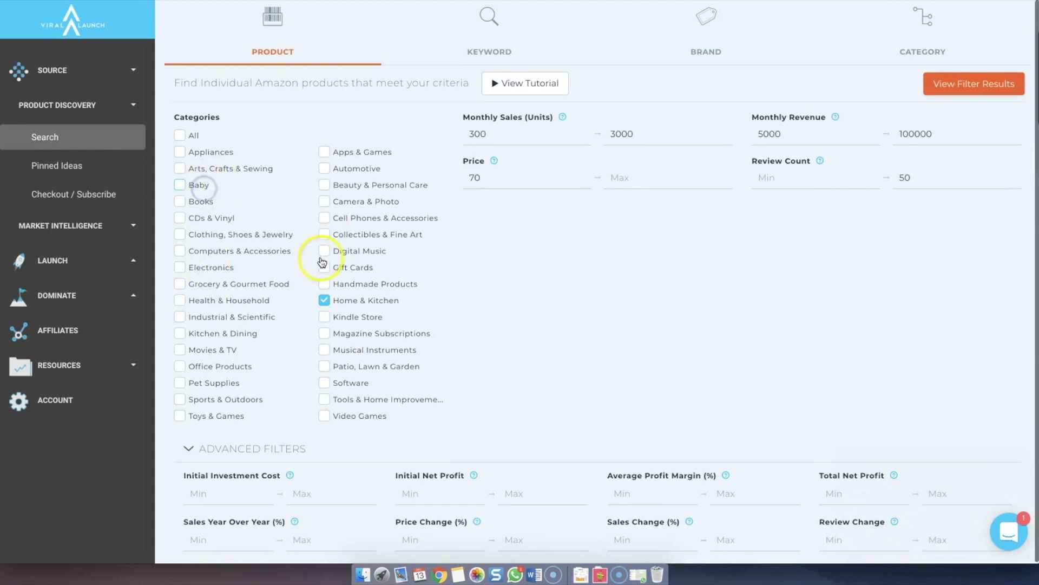
left_click(345, 300)
scroll(771, 252, "up", 2)
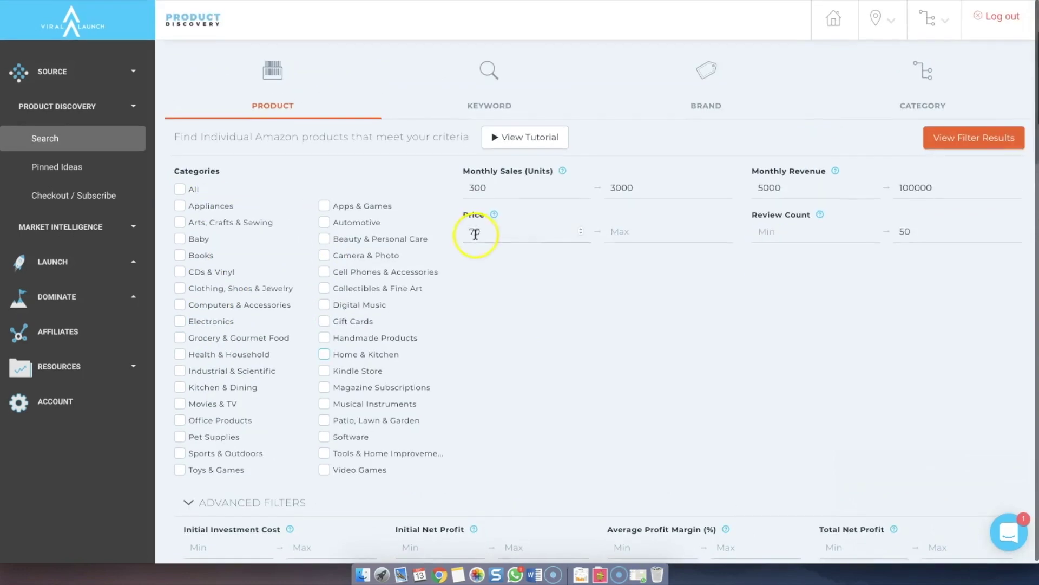
Step: Set minimum price 100, minimum monthly sales 200 and minimum revenue 10000, clearing the maximums
double_click(474, 231)
type("100")
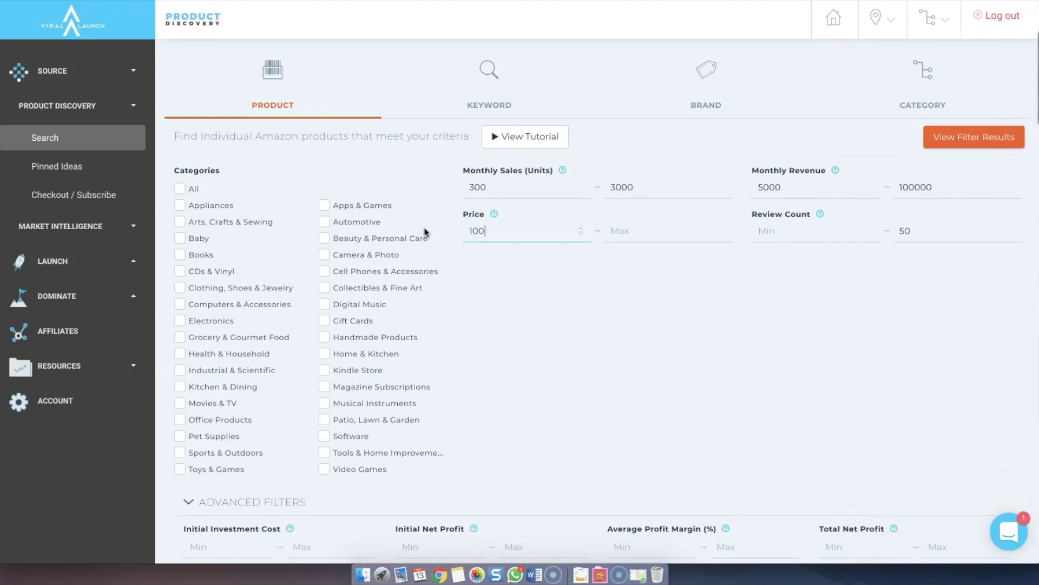
left_click(648, 187)
left_click(493, 189)
left_click_drag(494, 190, 414, 187)
left_click(821, 187)
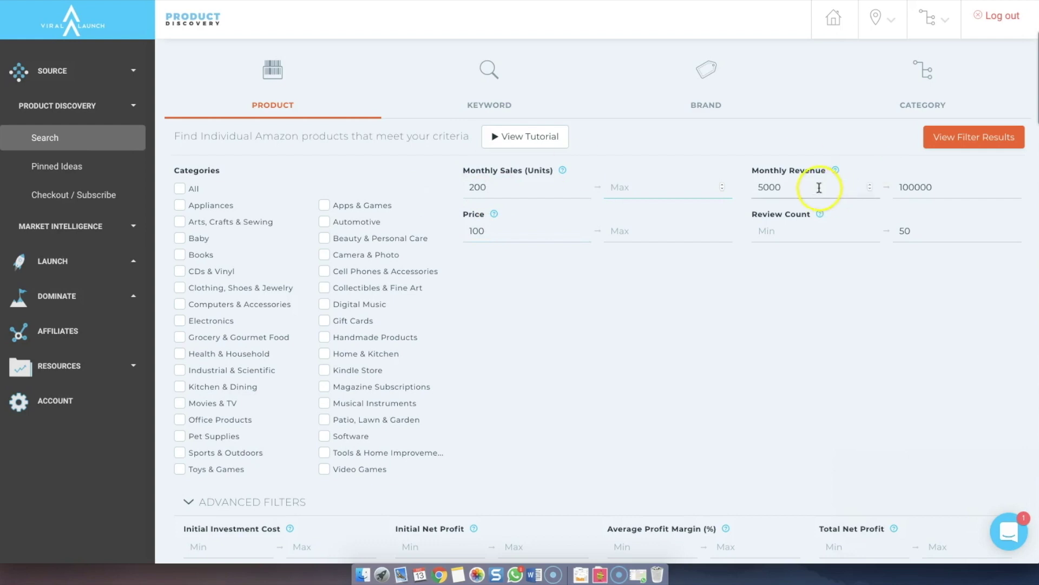
left_click_drag(800, 190, 721, 186)
left_click_drag(956, 186, 827, 186)
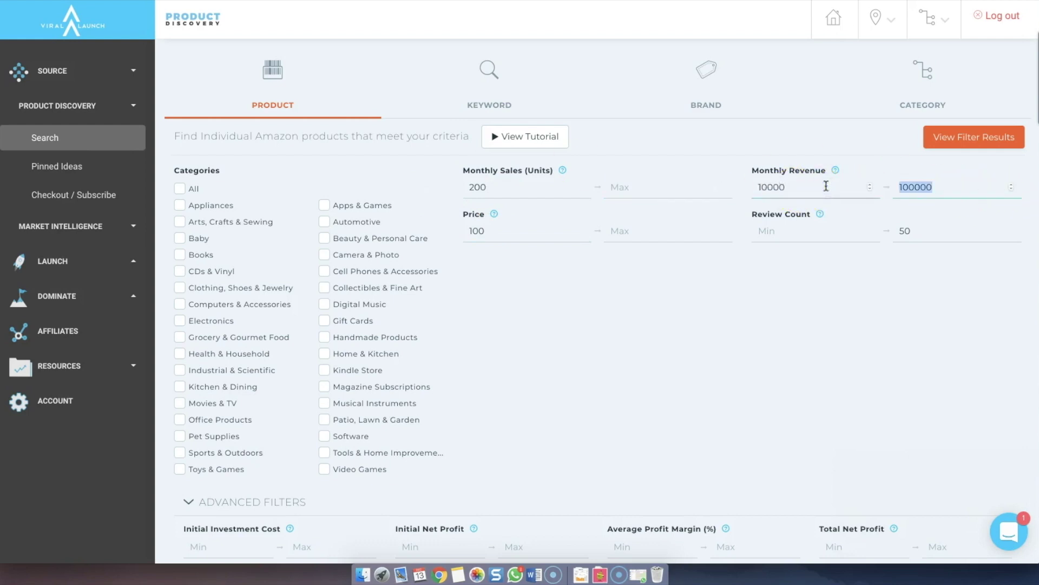
key("Tab")
left_click_drag(939, 187, 862, 188)
key("BackSpace")
left_click(929, 236)
Step: Tick the Home & Kitchen and Electronics categories
scroll(747, 283, "down", 10)
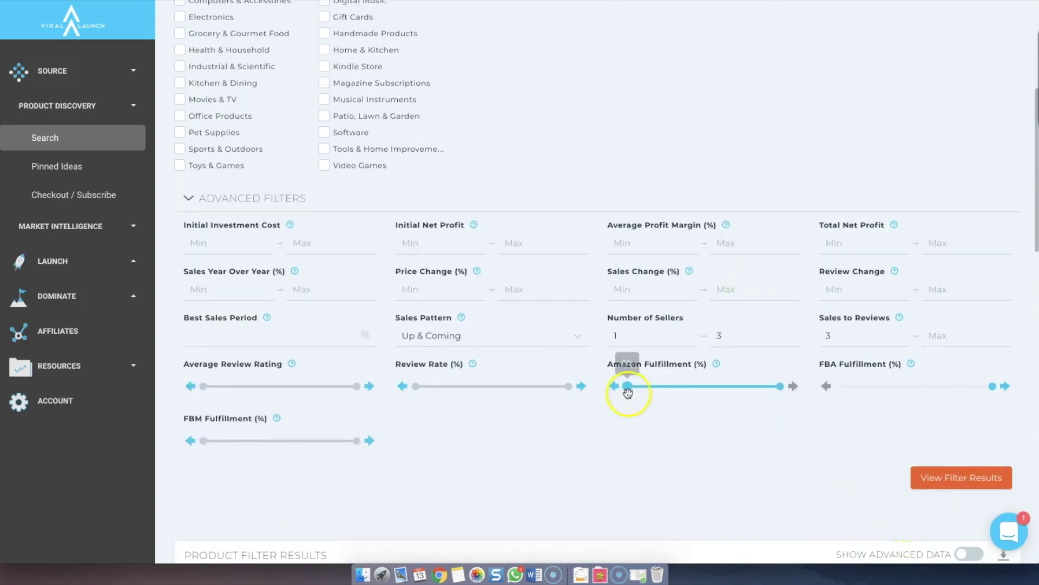
scroll(476, 347, "up", 3)
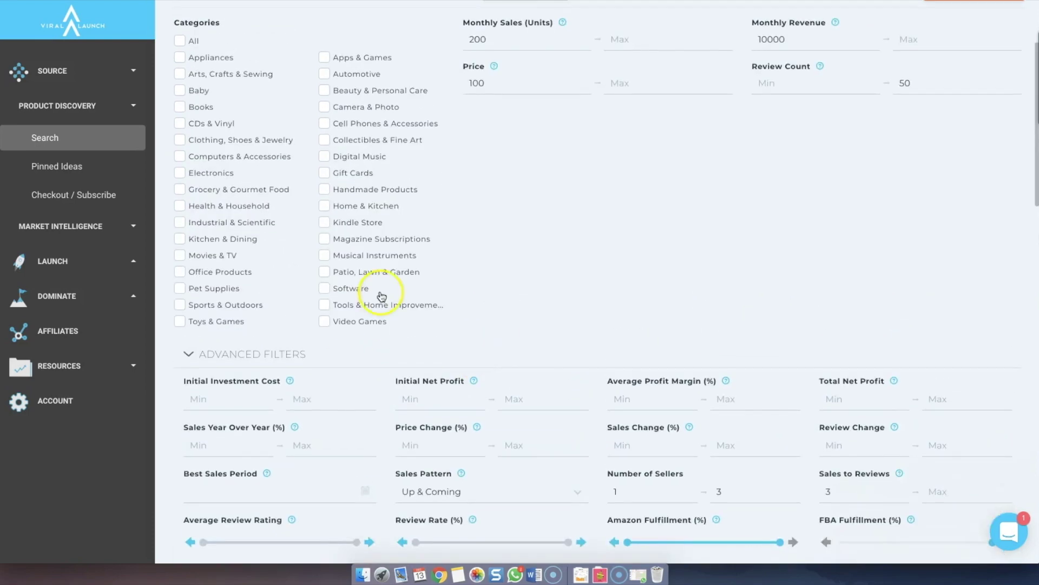
scroll(390, 277, "up", 1)
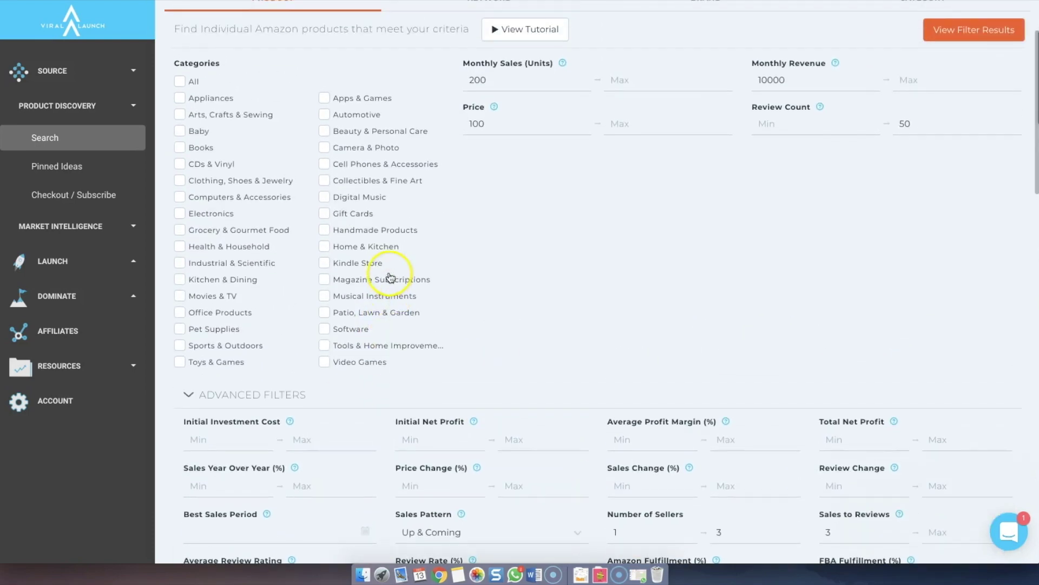
left_click(374, 250)
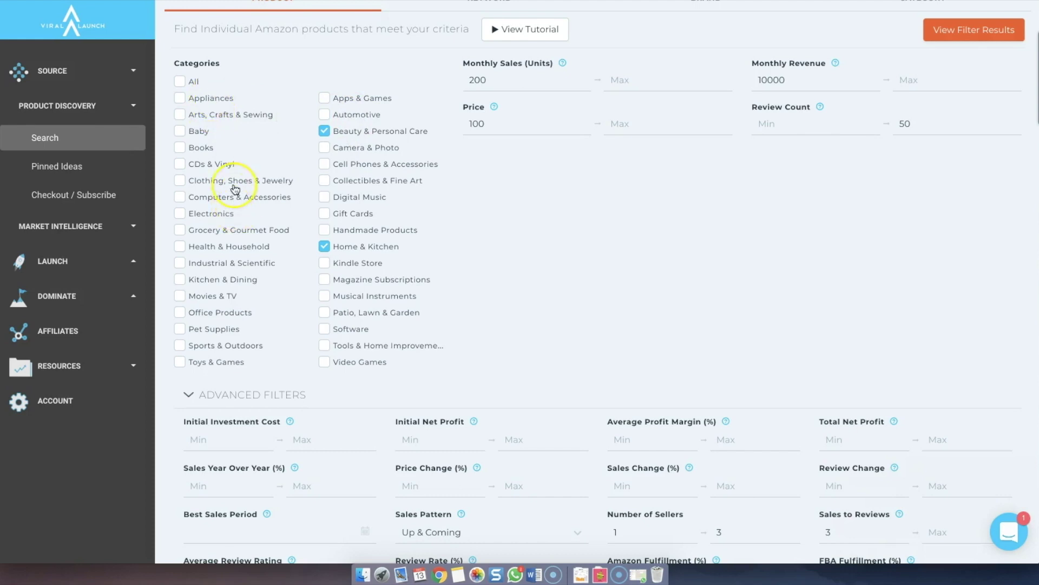
left_click(216, 215)
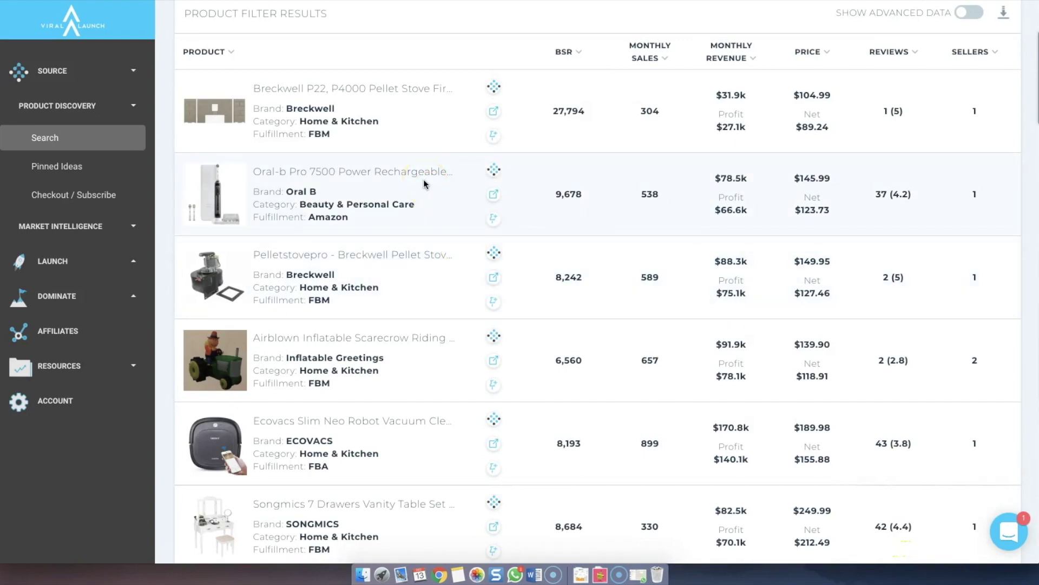
Step: Sort the results by monthly revenue, lowest first, and scroll down to the Reborn baby doll
scroll(424, 183, "down", 9)
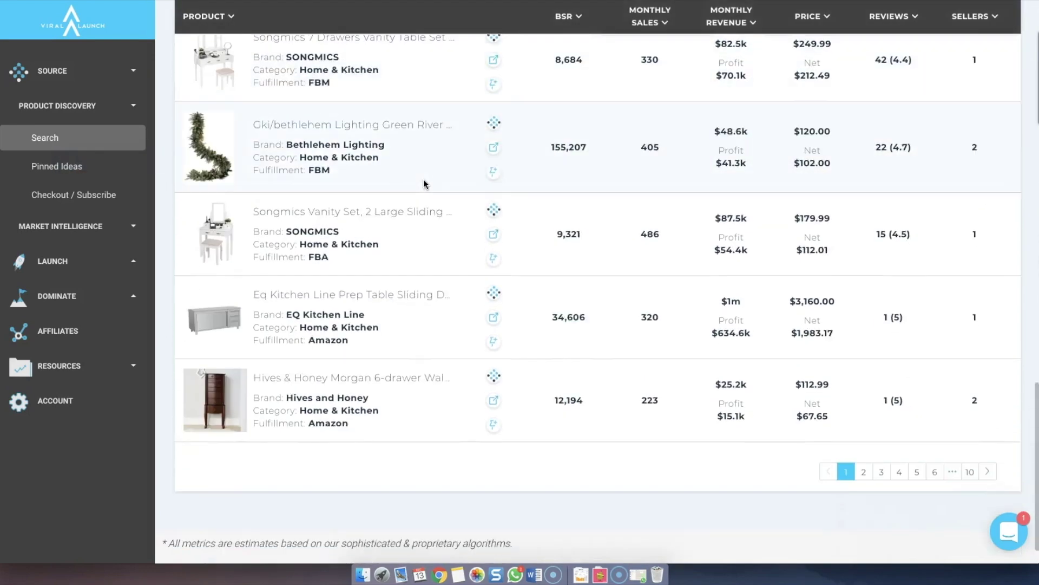
scroll(423, 179, "up", 9)
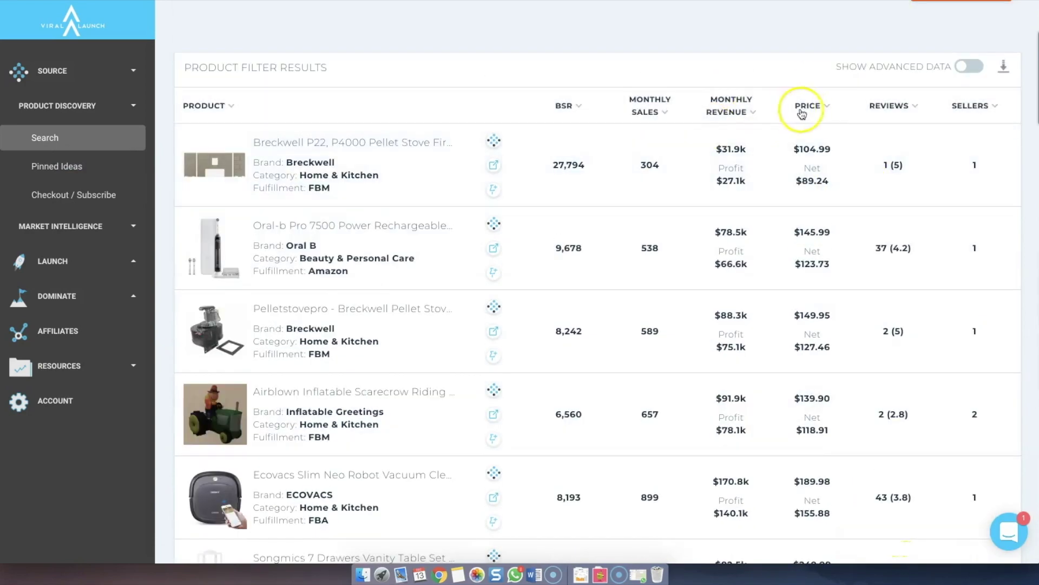
left_click(755, 111)
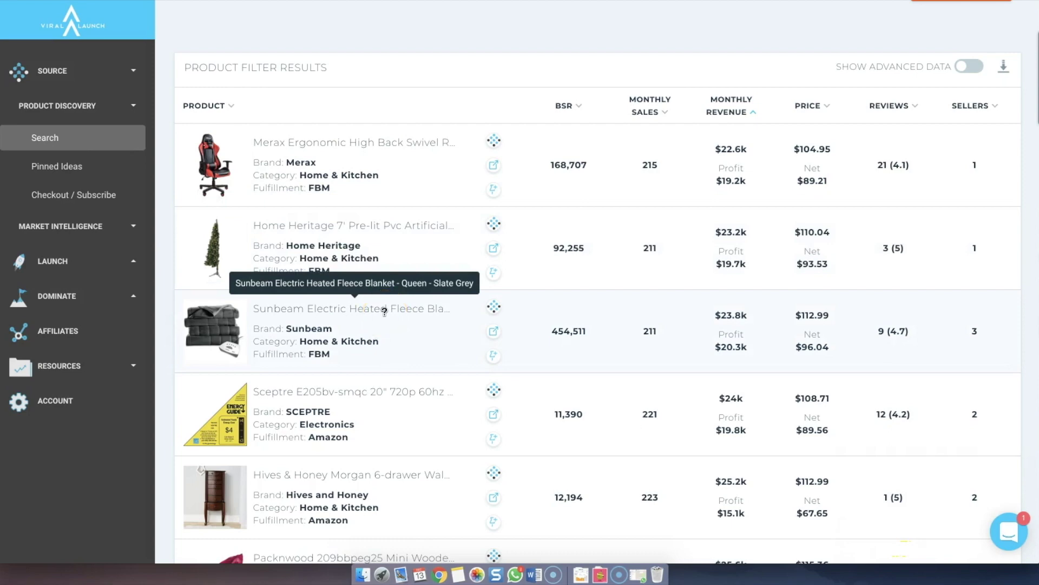
scroll(384, 311, "down", 3)
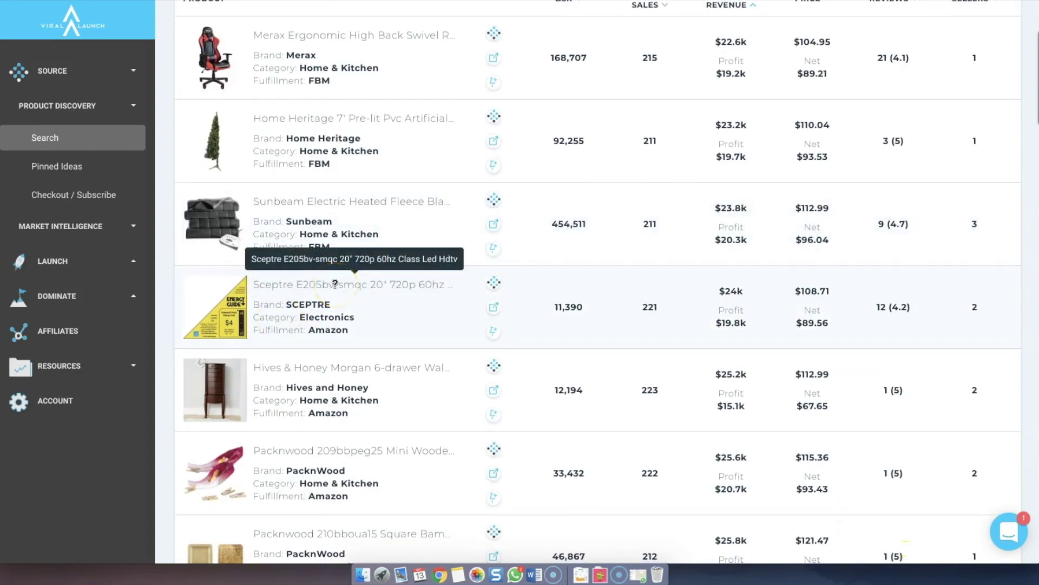
scroll(335, 283, "down", 3)
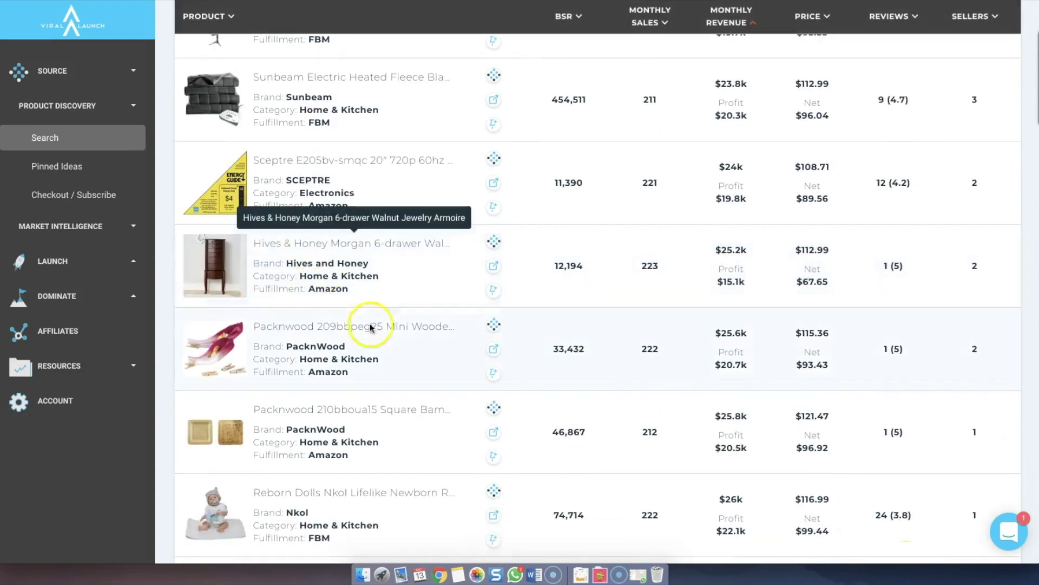
scroll(371, 325, "down", 3)
scroll(395, 336, "down", 2)
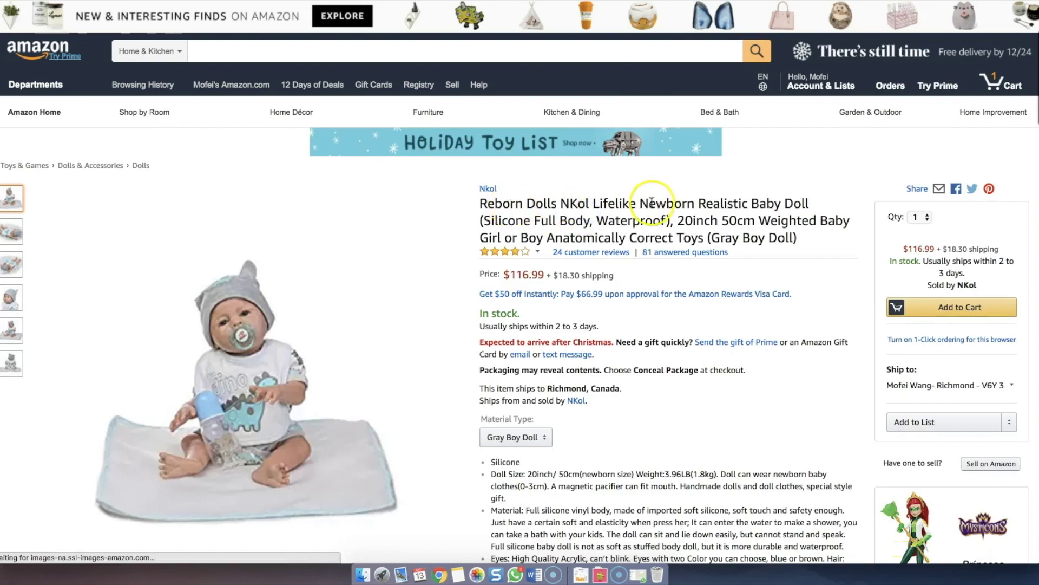
Step: Search all departments on Amazon for 'Realistic Baby Doll', copied from the doll's title
left_click_drag(697, 204, 823, 205)
key("super+c")
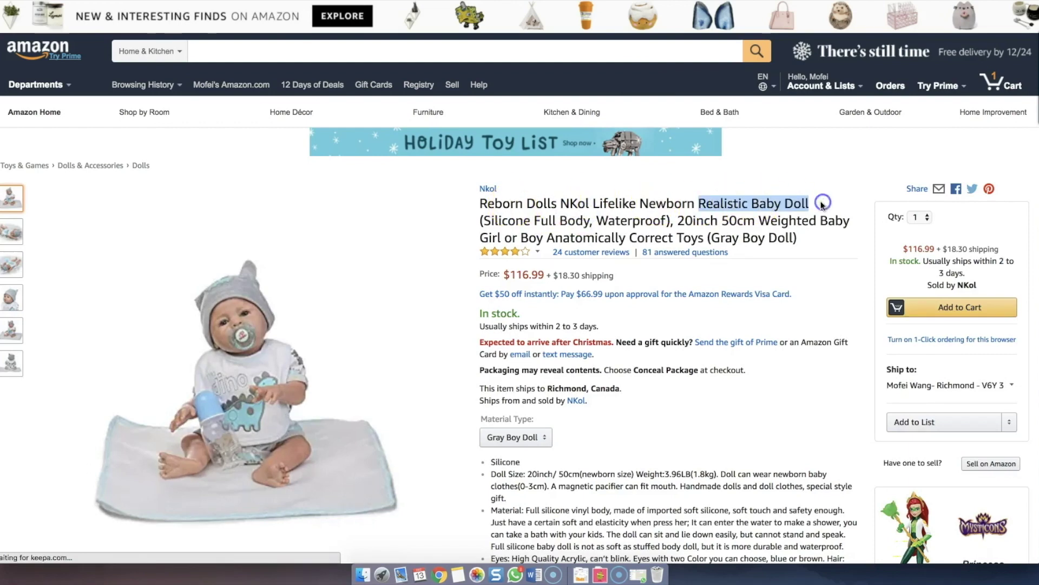
left_click(163, 51)
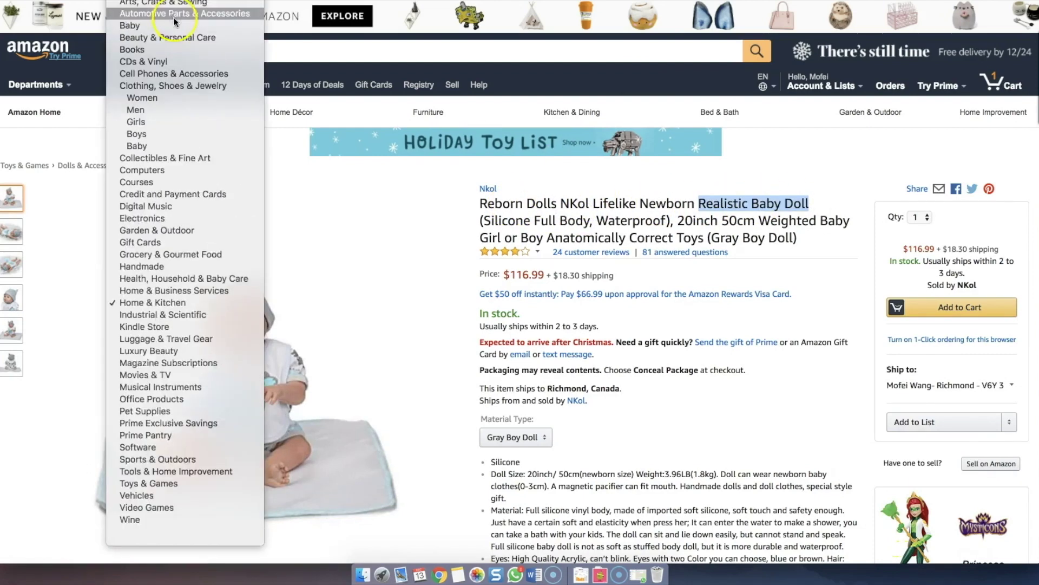
left_click(267, 51)
key("super+v")
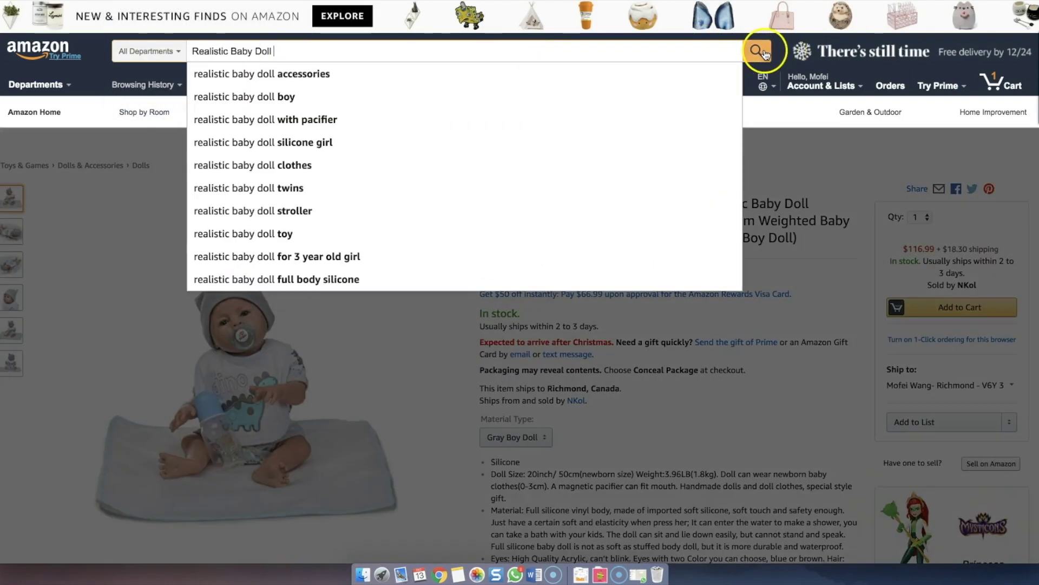
left_click(761, 51)
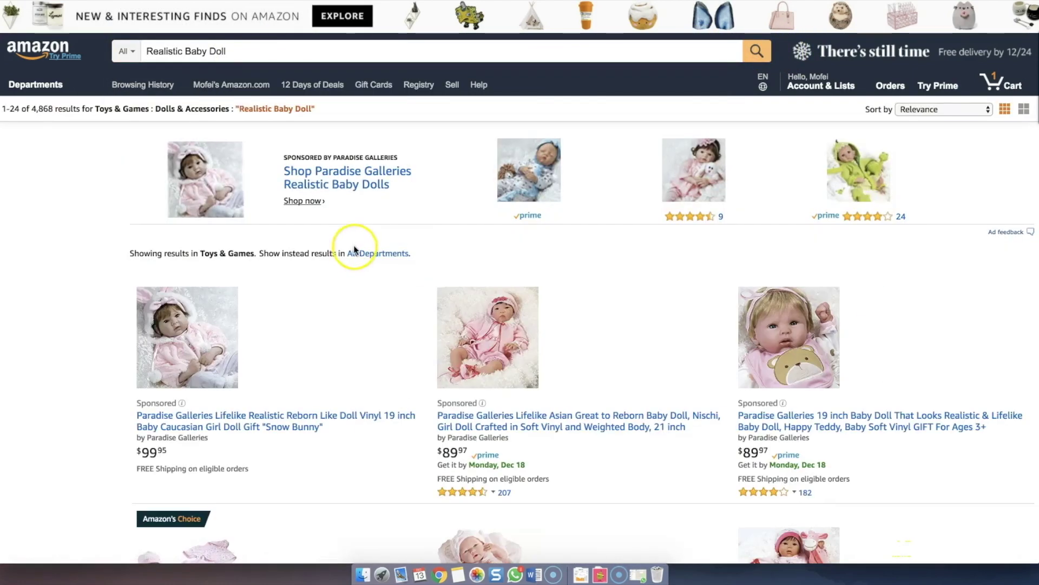
Step: Scroll the Viral Launch top-seller table and sort it by review quantity, fewest first
scroll(355, 249, "down", 10)
scroll(354, 250, "down", 10)
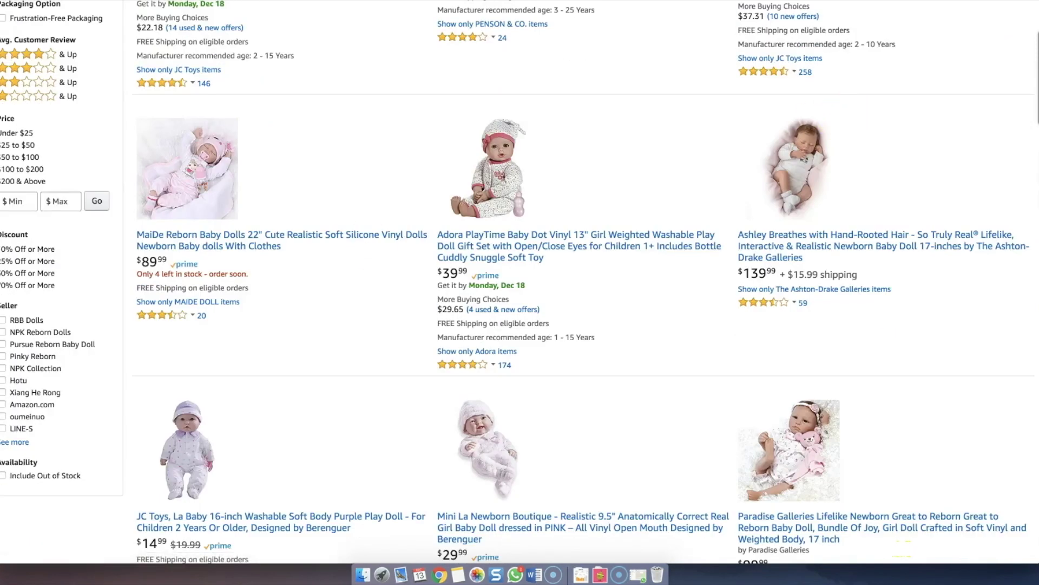
scroll(259, 165, "down", 5)
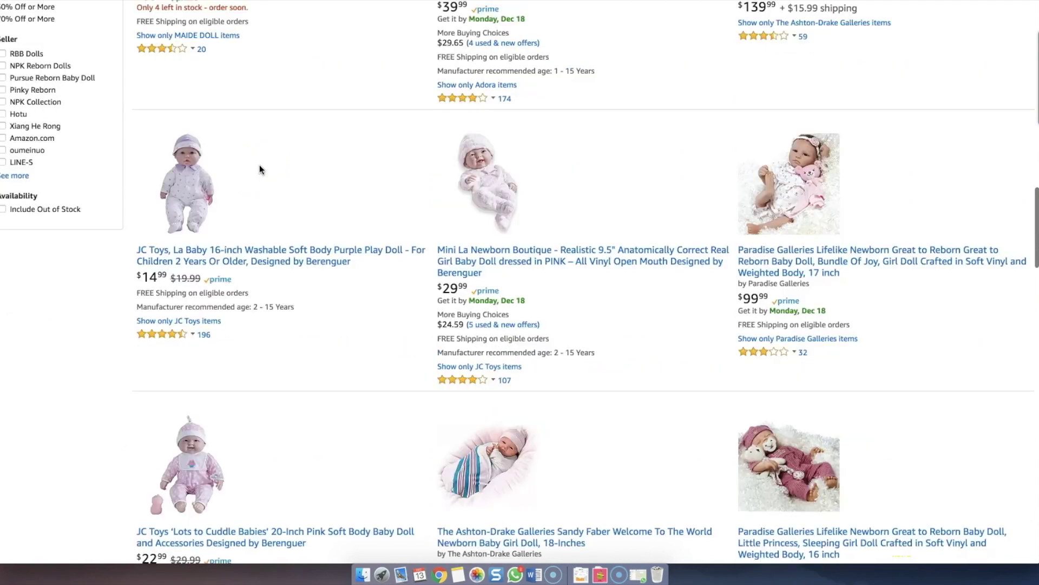
scroll(259, 164, "up", 7)
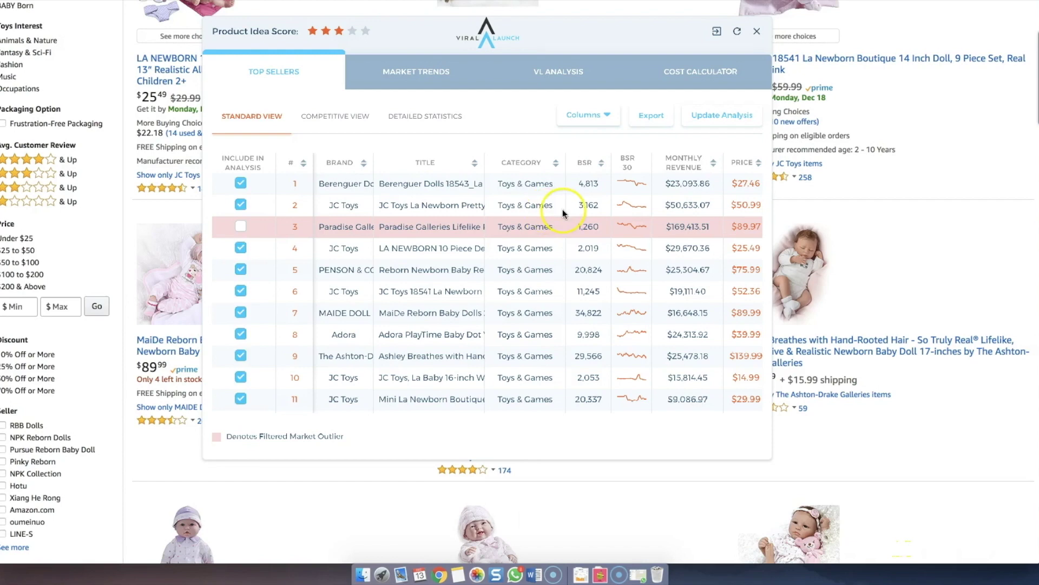
scroll(563, 211, "right", 10)
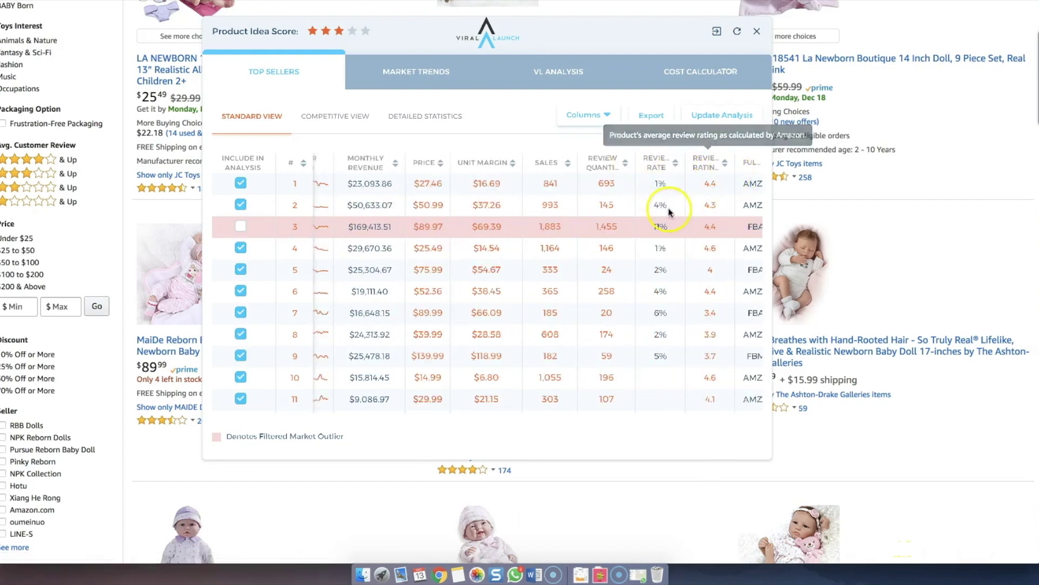
scroll(650, 206, "right", 2)
left_click(565, 165)
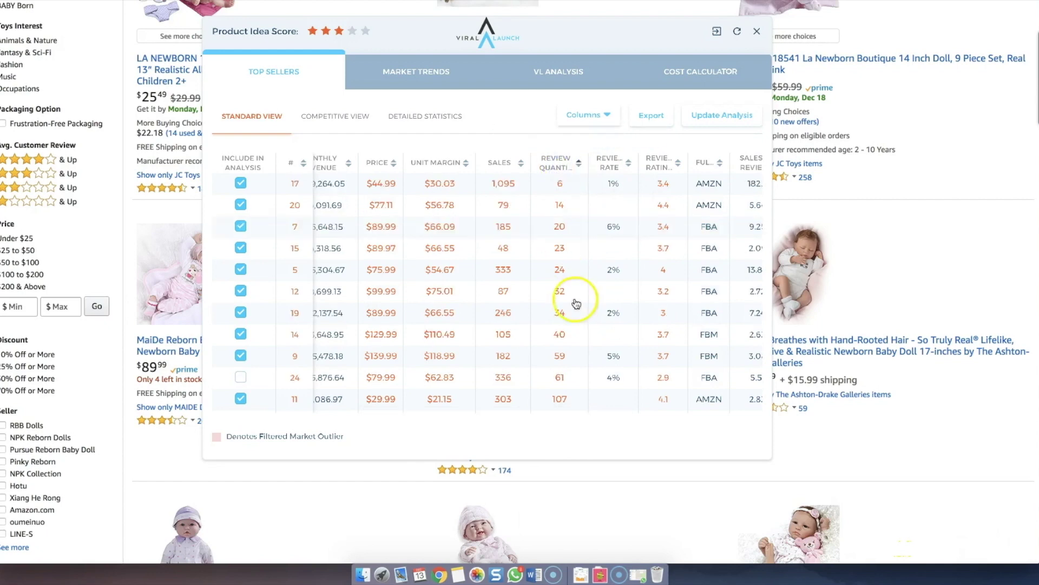
scroll(576, 303, "left", 2)
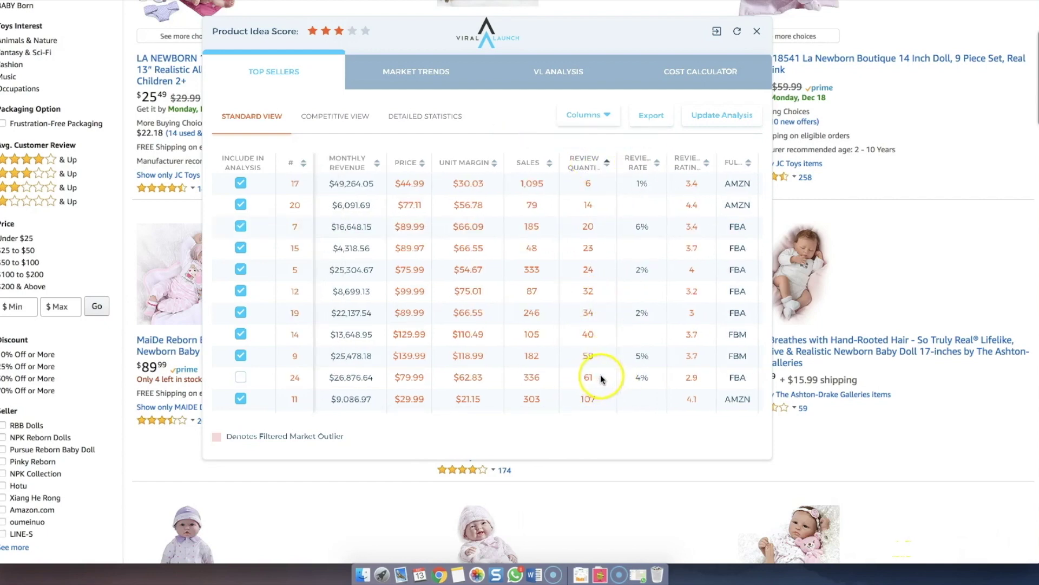
scroll(601, 379, "left", 3)
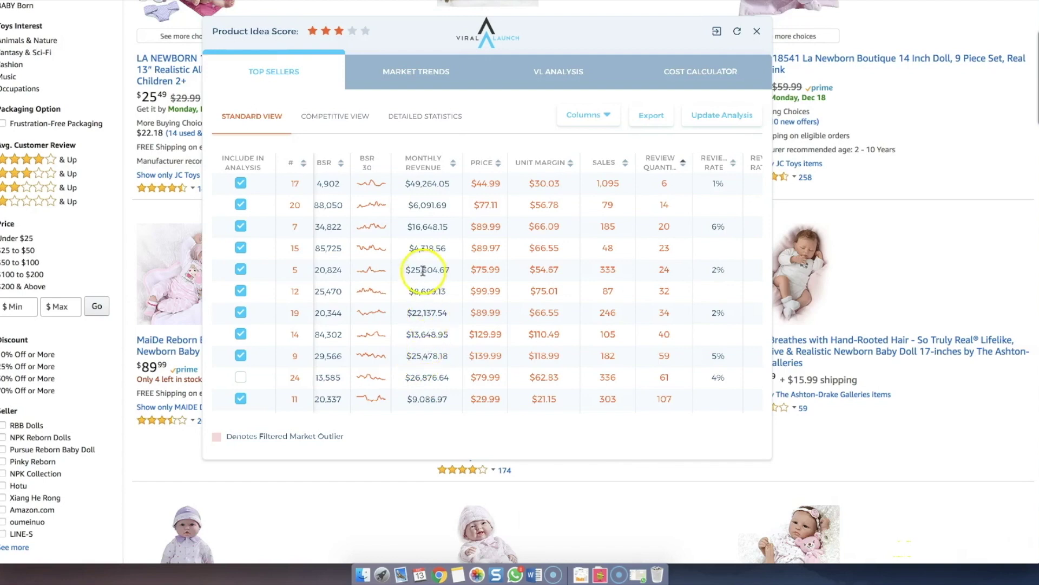
scroll(414, 226, "left", 5)
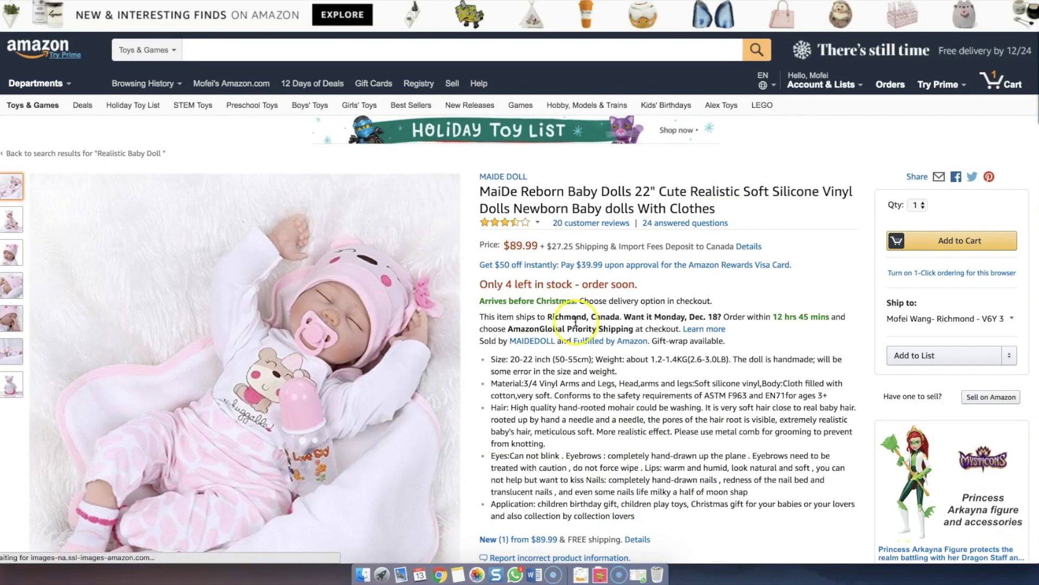
Step: Look over the MaiDe doll's product photos and its star rating breakdown
left_click(12, 219)
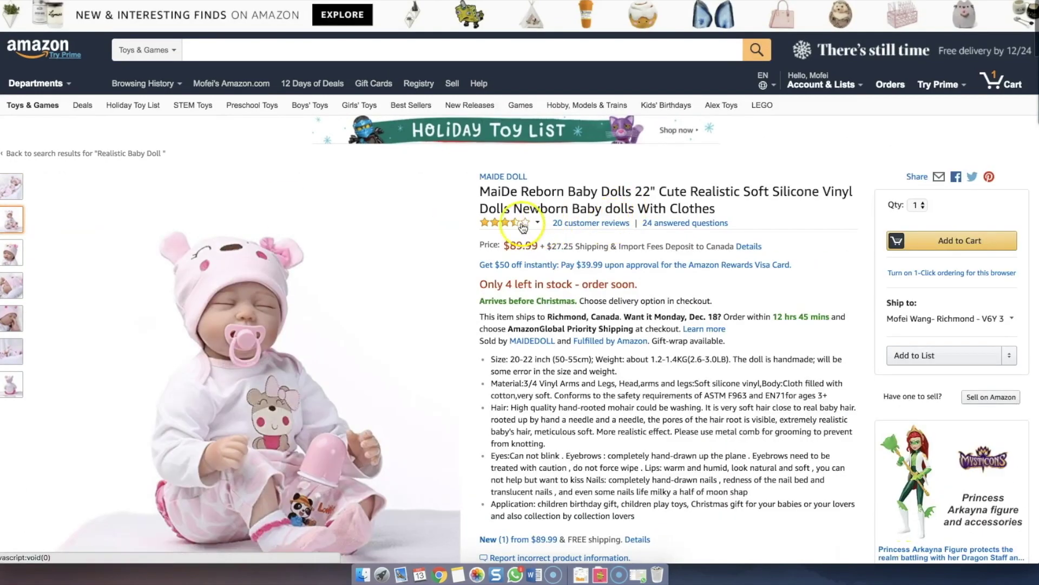
mouse_move(516, 226)
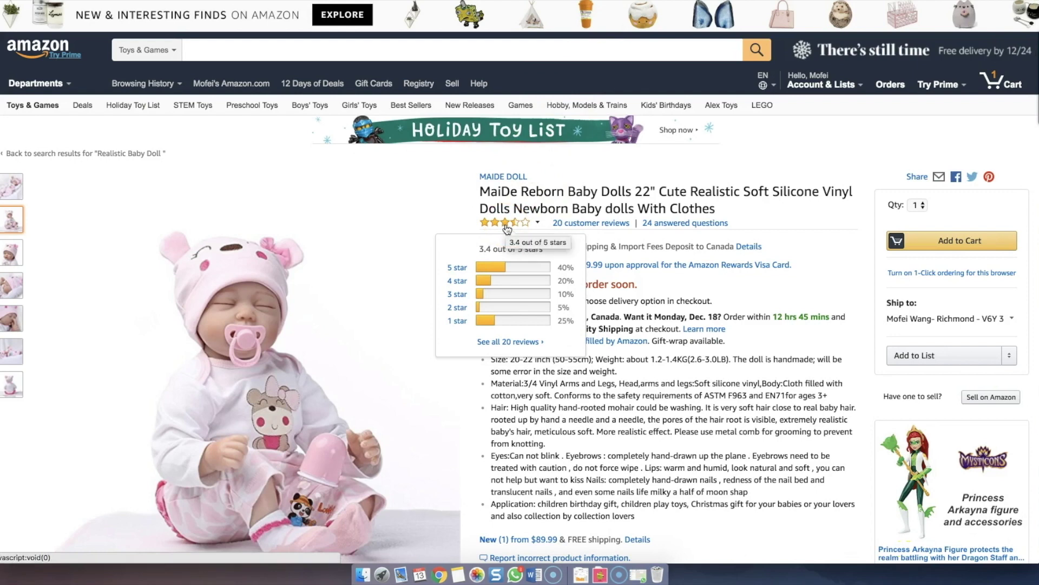
left_click(507, 228)
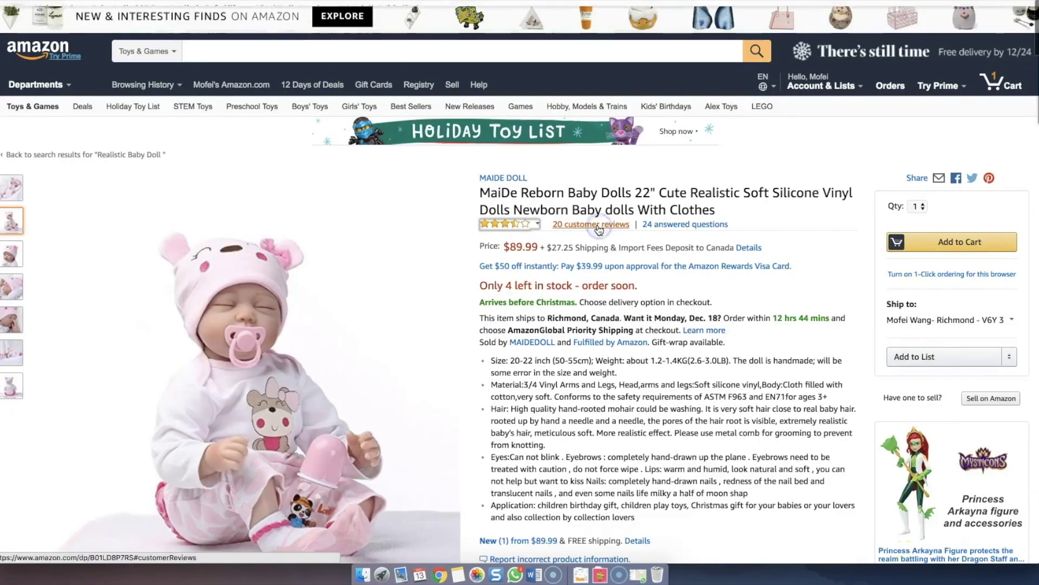
left_click(252, 215)
Step: Filter the MaiDe doll's customer reviews to 1-star and scroll through them
left_click(603, 225)
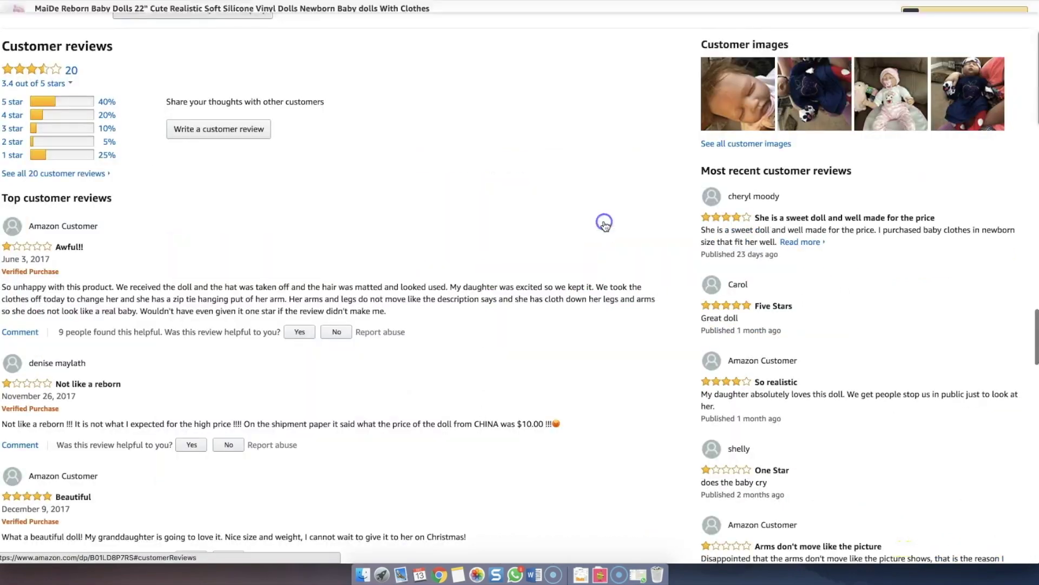
left_click(60, 156)
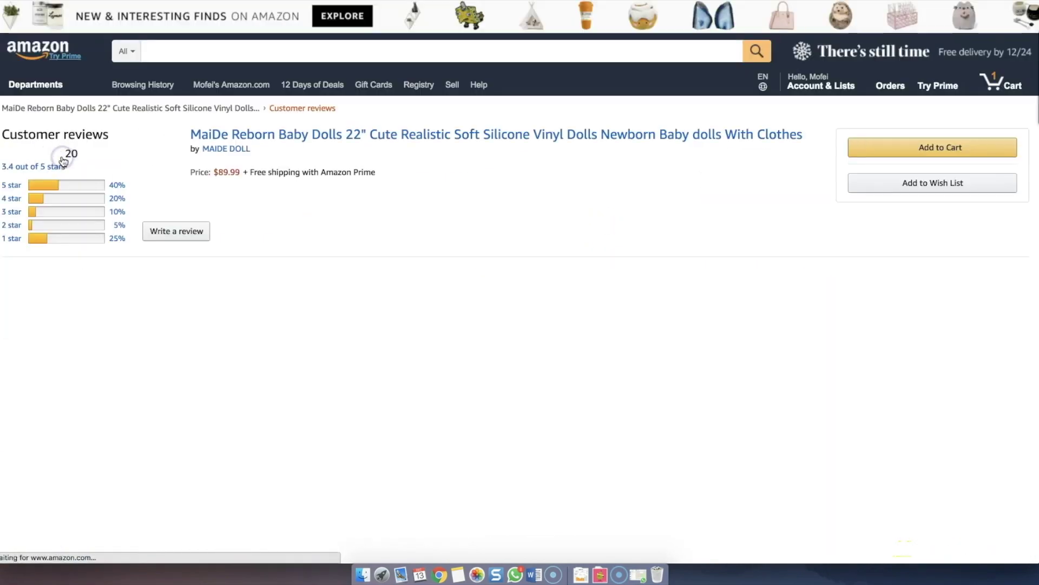
scroll(486, 390, "down", 8)
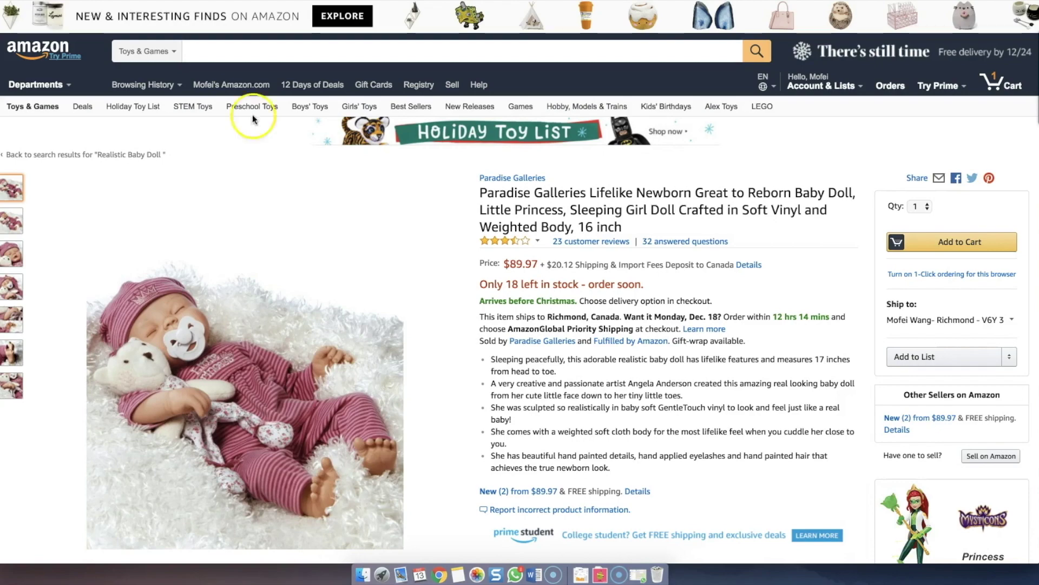
Step: Check the Paradise Galleries 17-inch doll's 3.2-star rating breakdown and its 1-star share
mouse_move(10, 279)
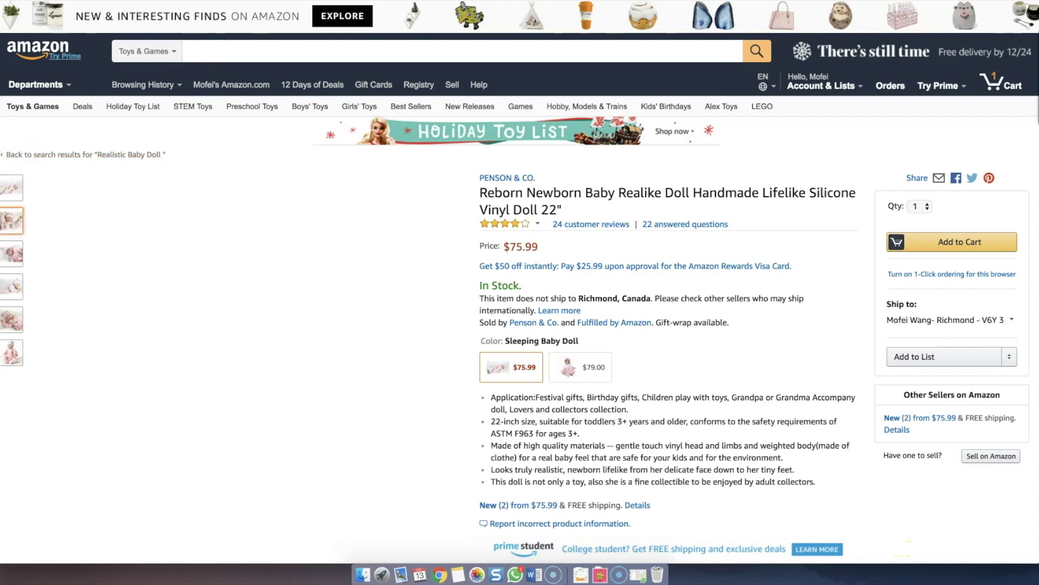
mouse_move(7, 295)
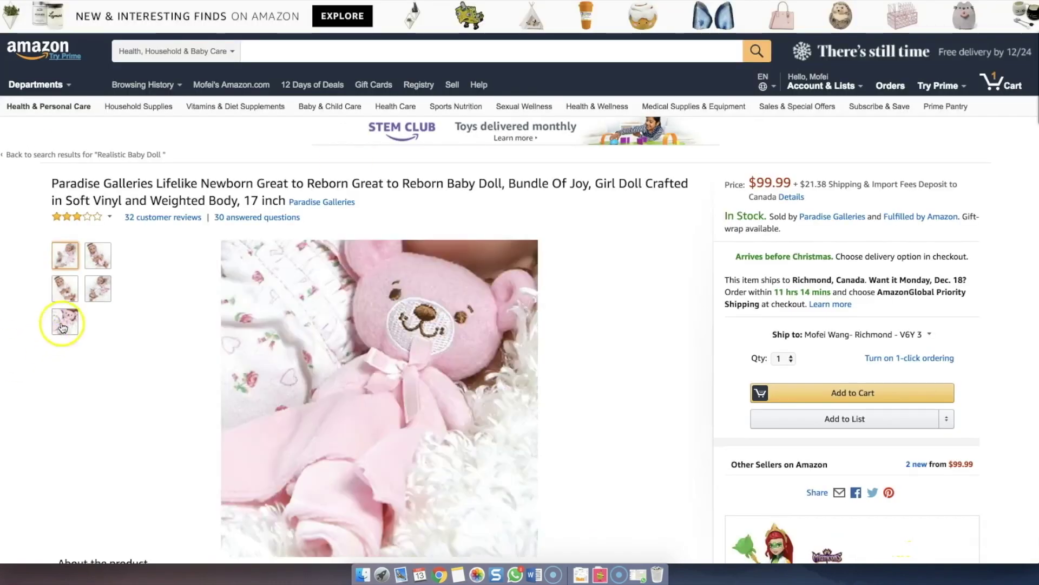
scroll(83, 223, "down", 1)
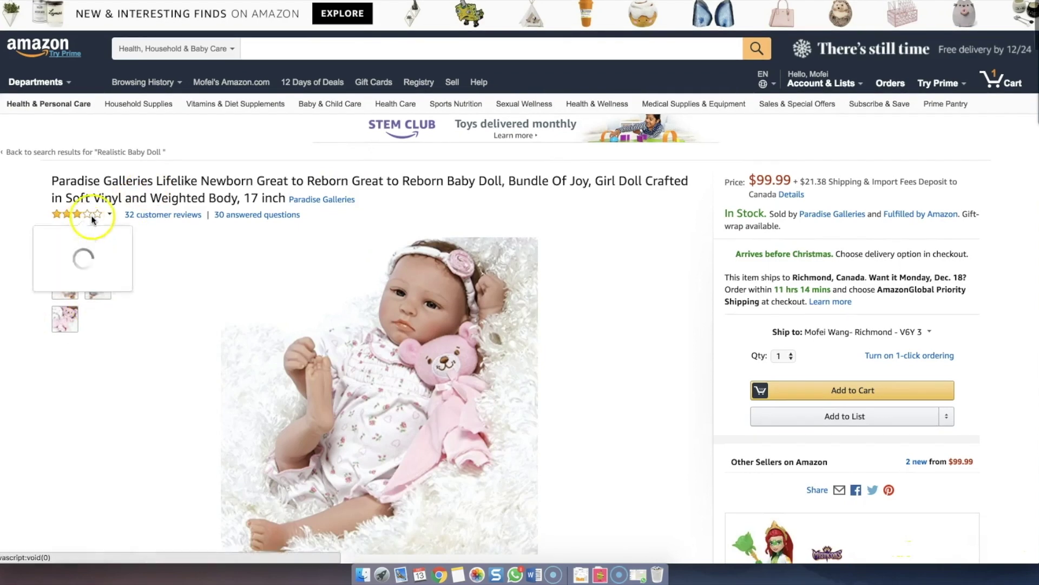
mouse_move(97, 220)
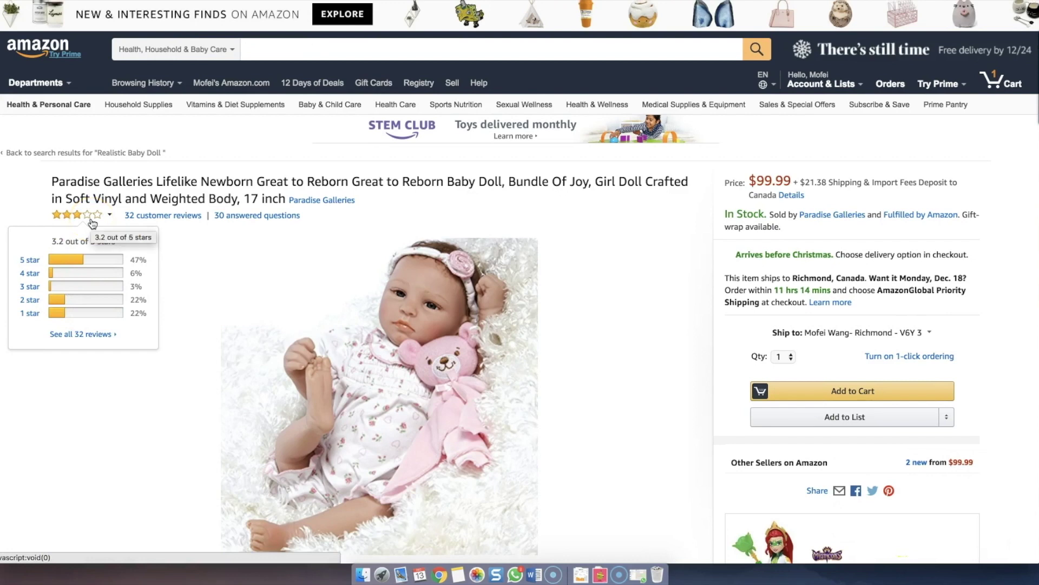
left_click(99, 317)
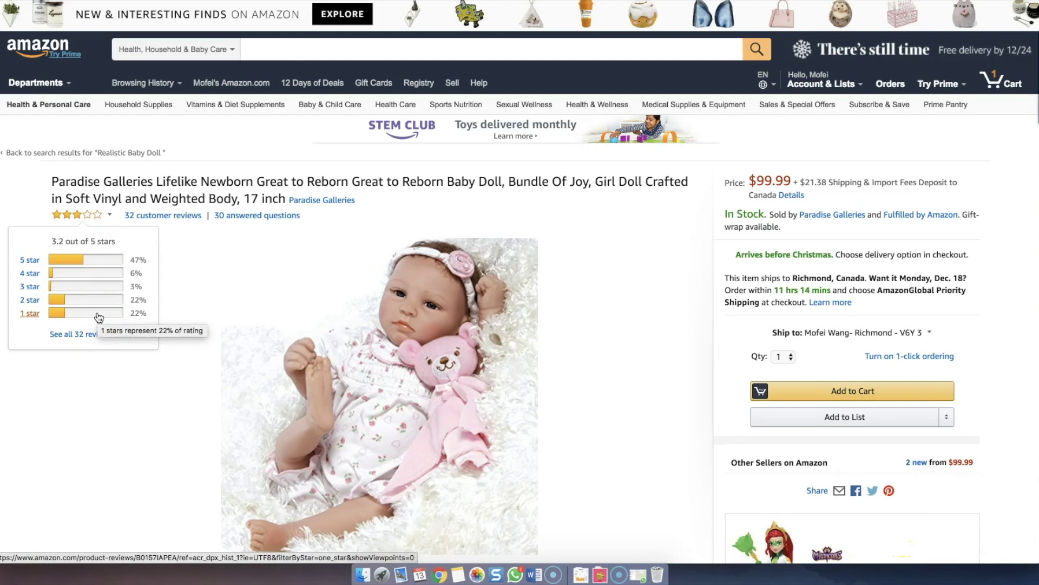
left_click(82, 322)
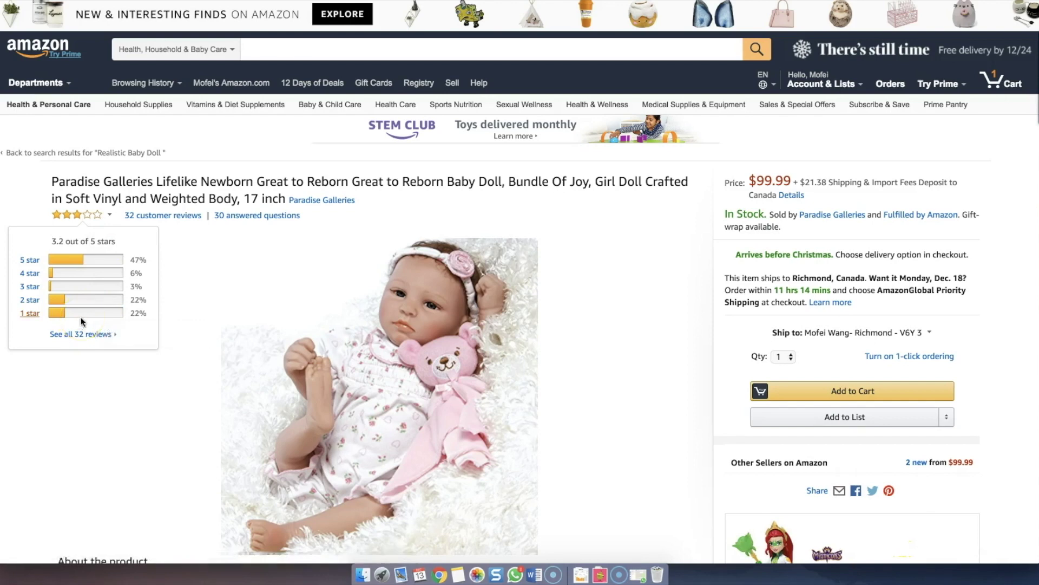
left_click(268, 175)
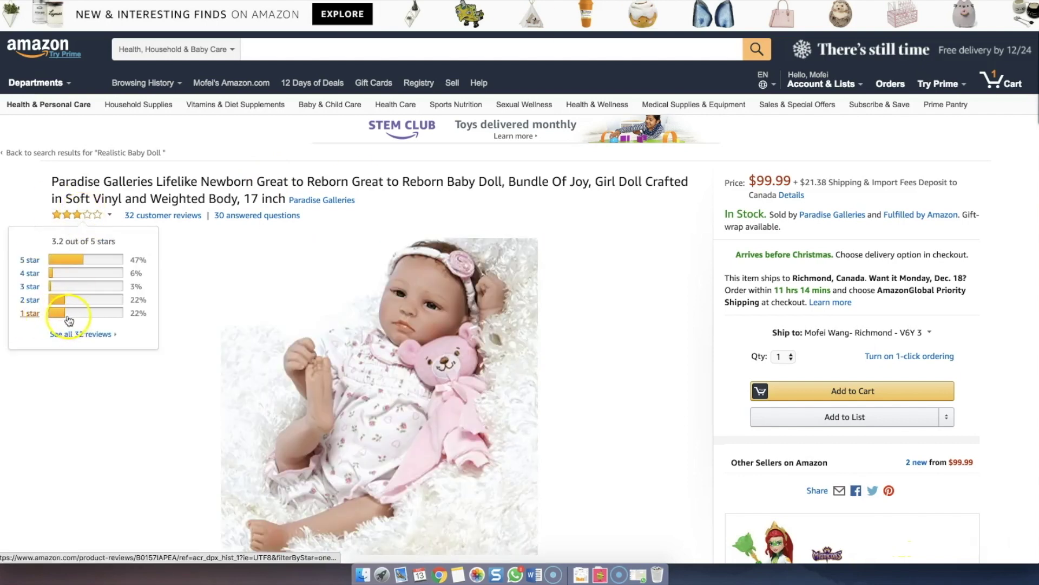
Step: Filter the Paradise Galleries doll to its seven 1-star reviews and read through them
left_click(100, 315)
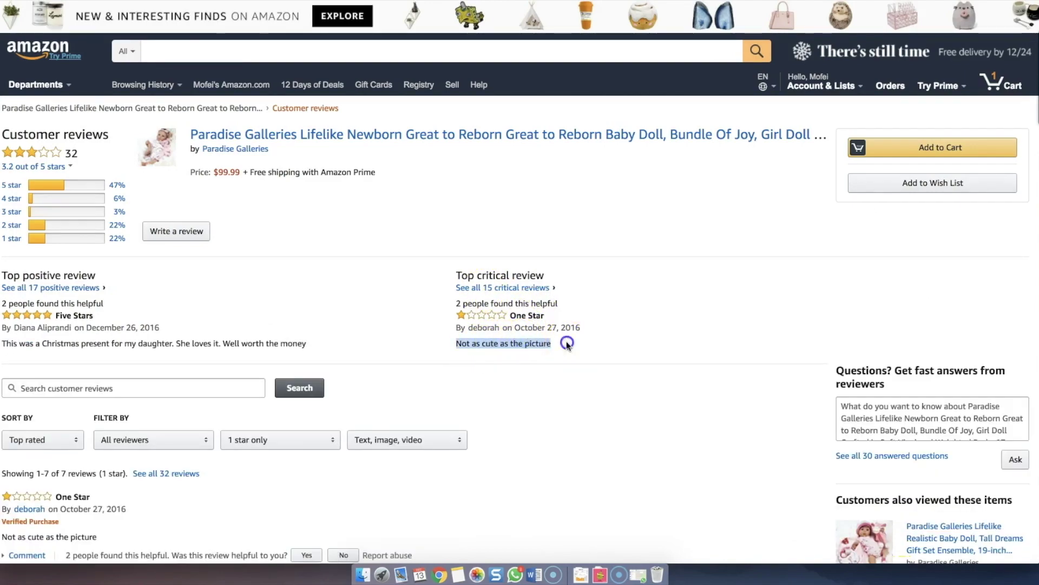
scroll(567, 343, "down", 5)
scroll(566, 341, "down", 3)
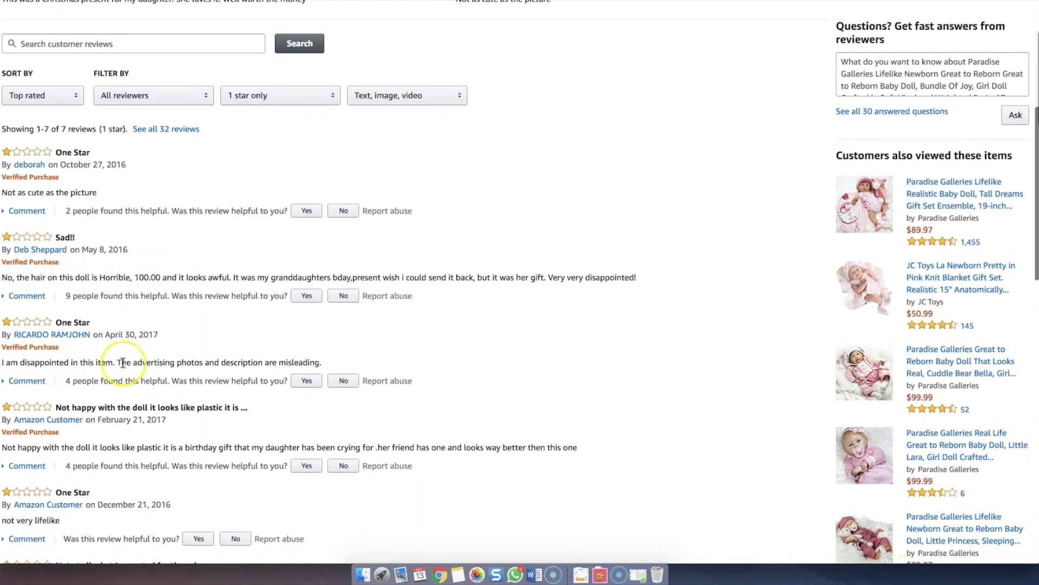
scroll(123, 363, "down", 1)
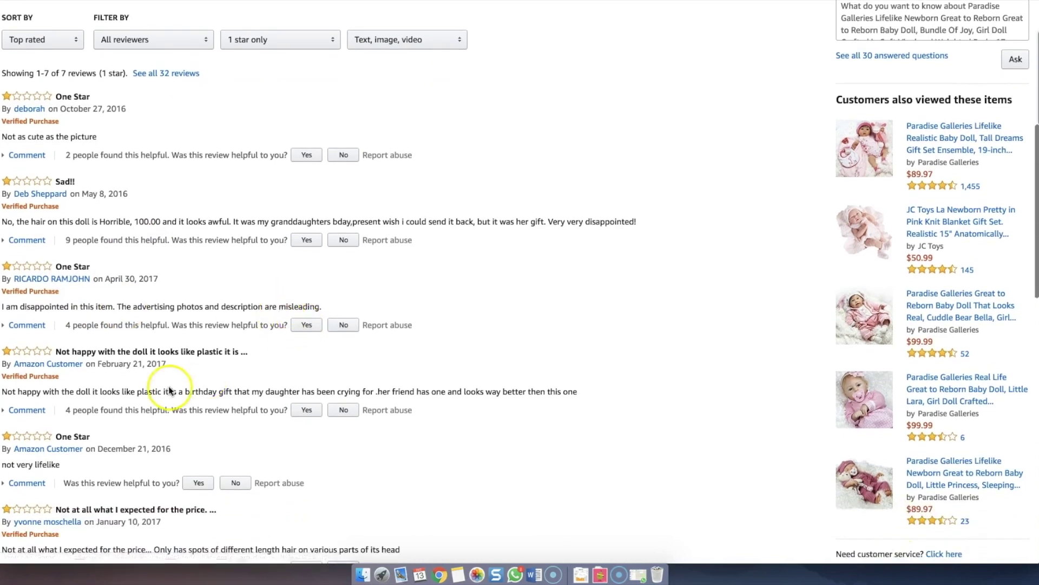
scroll(165, 379, "down", 1)
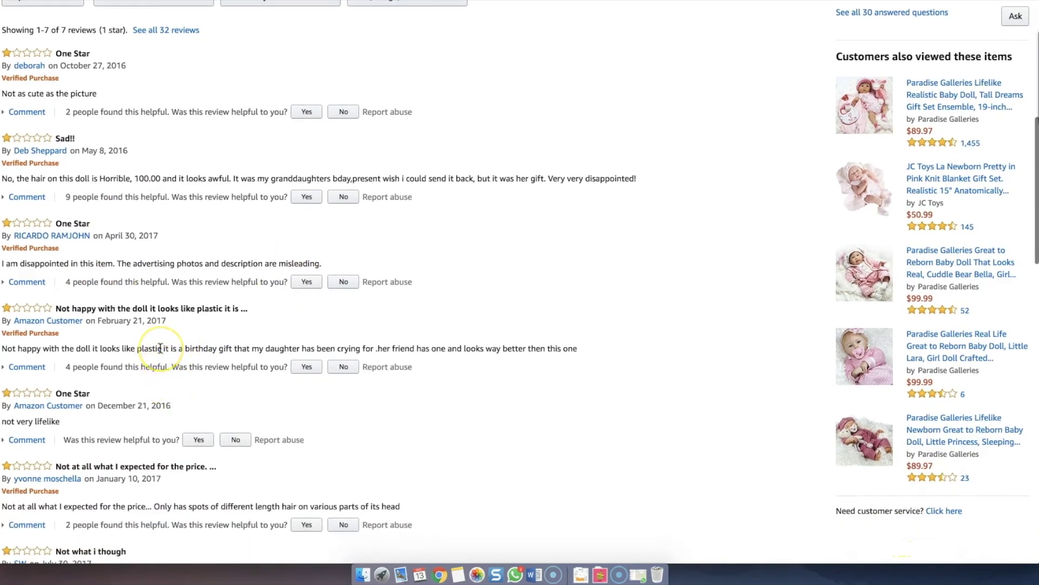
scroll(160, 348, "down", 2)
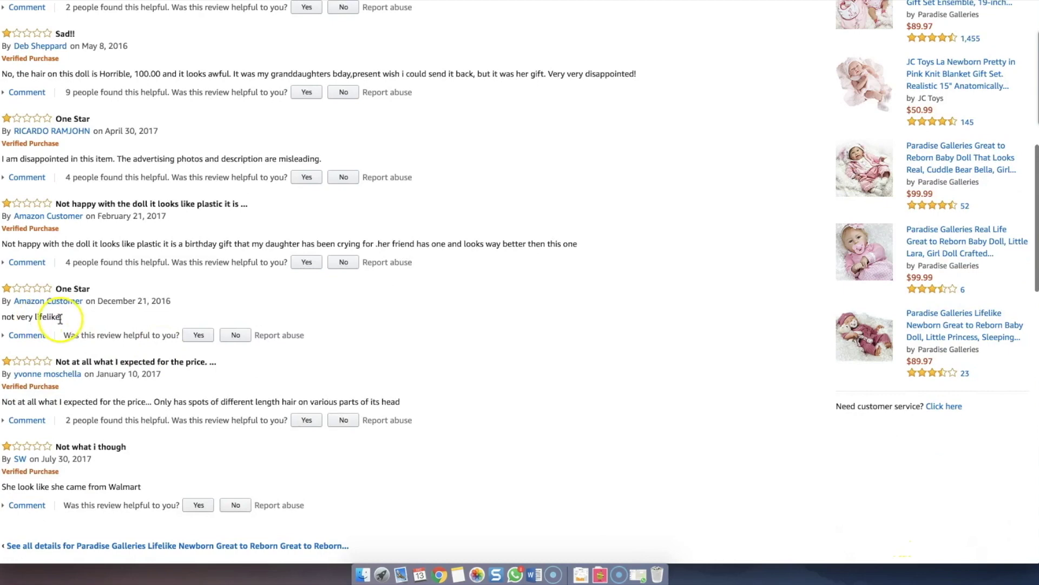
scroll(59, 321, "down", 1)
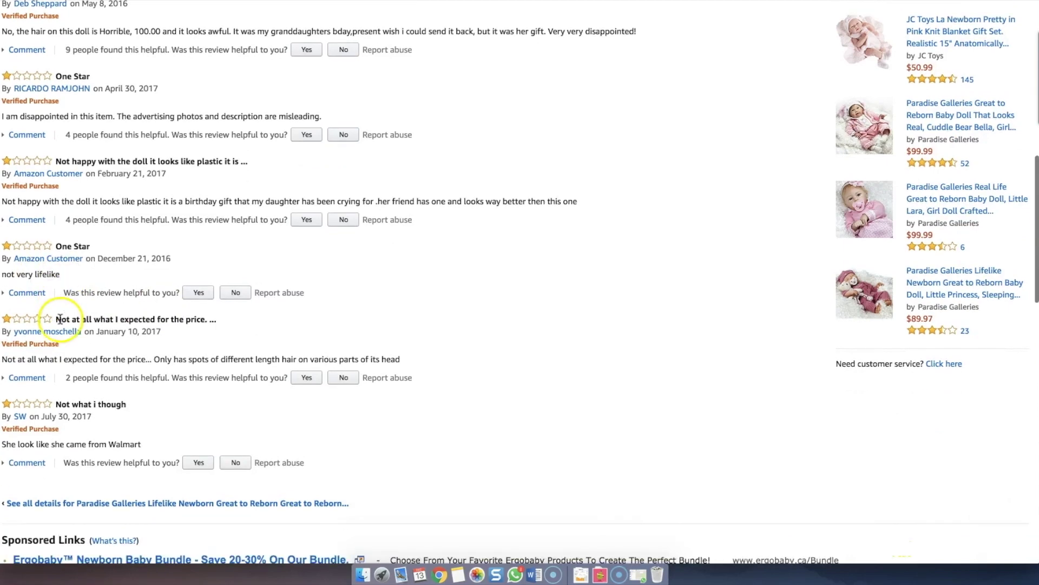
triple_click(116, 359)
left_click(118, 359)
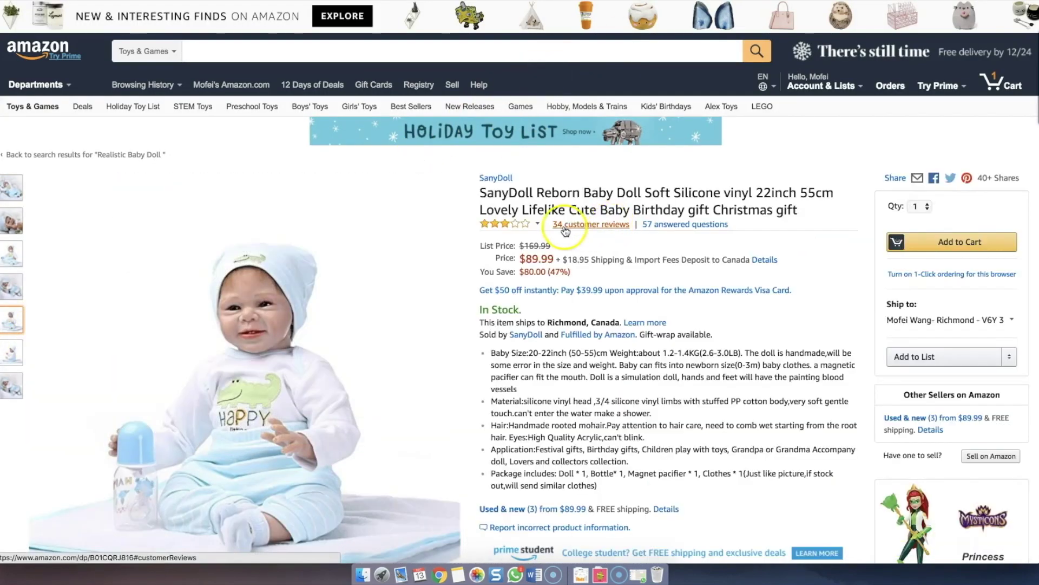
Step: View the SanyDoll and Ashley Breathes rating breakdowns, then return to the Realistic Baby Doll results
left_click(518, 227)
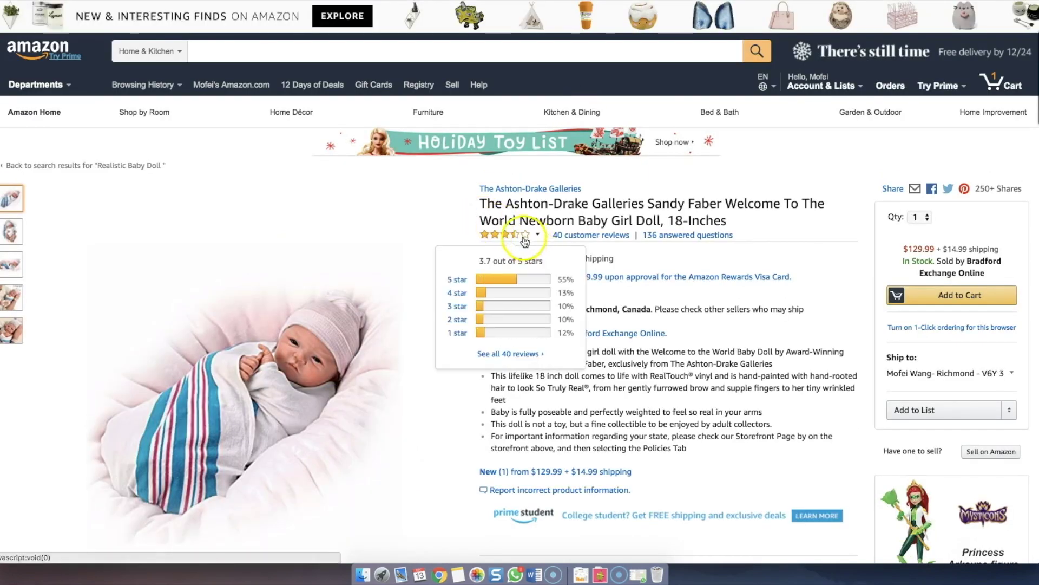
left_click(525, 238)
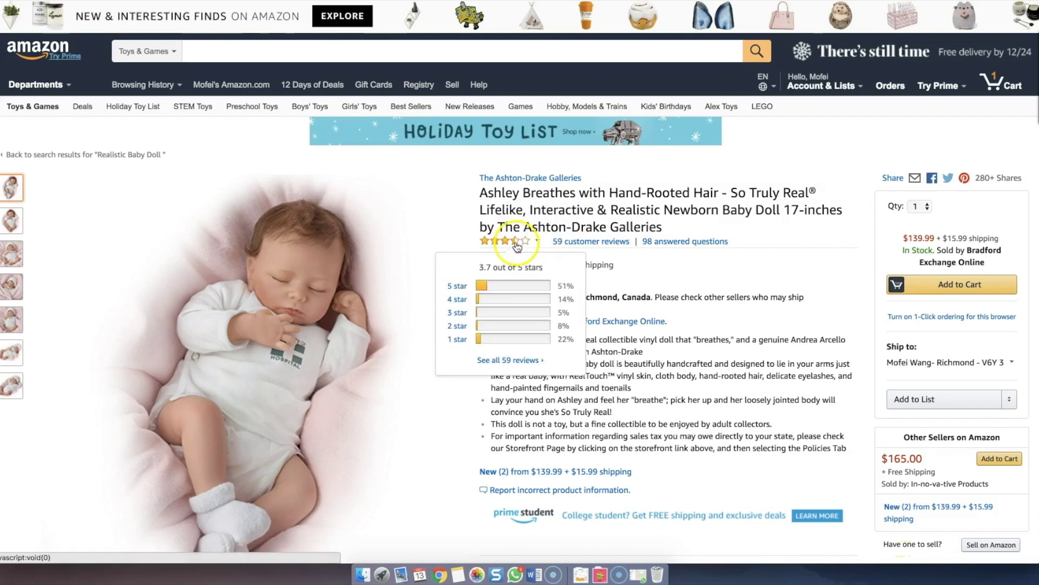
left_click(528, 240)
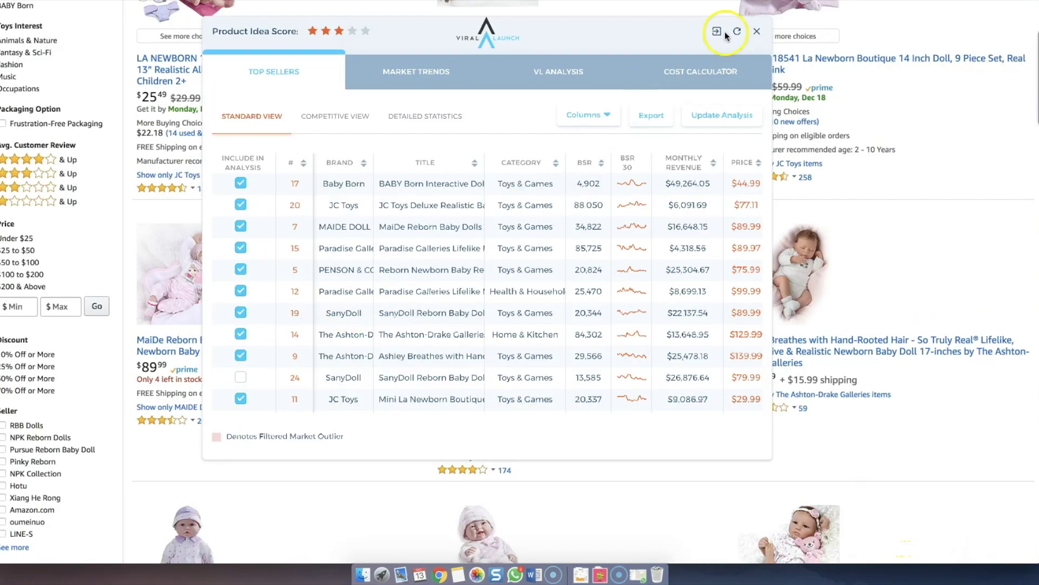
left_click(760, 33)
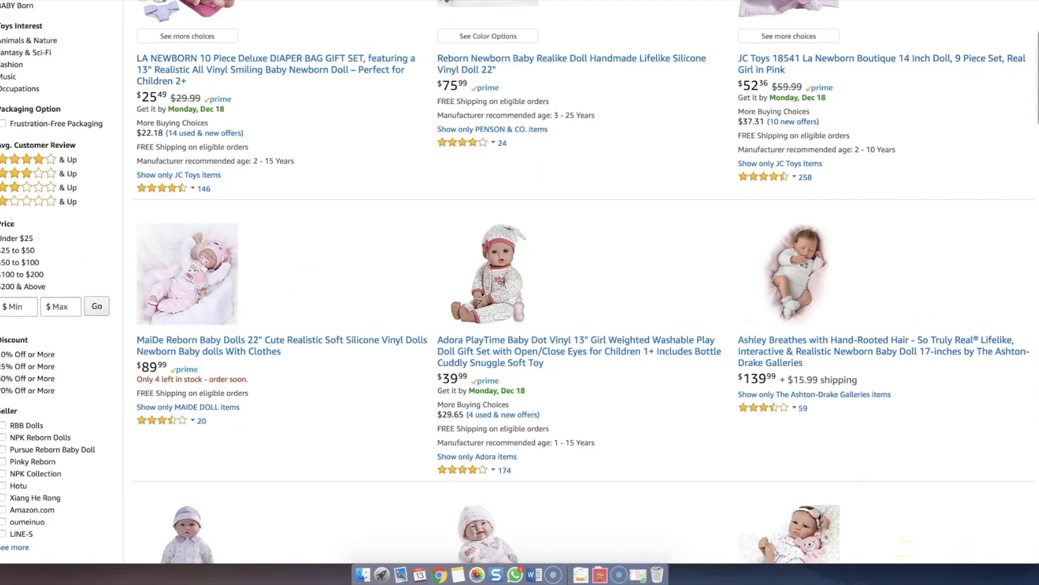
key("ctrl+super+f")
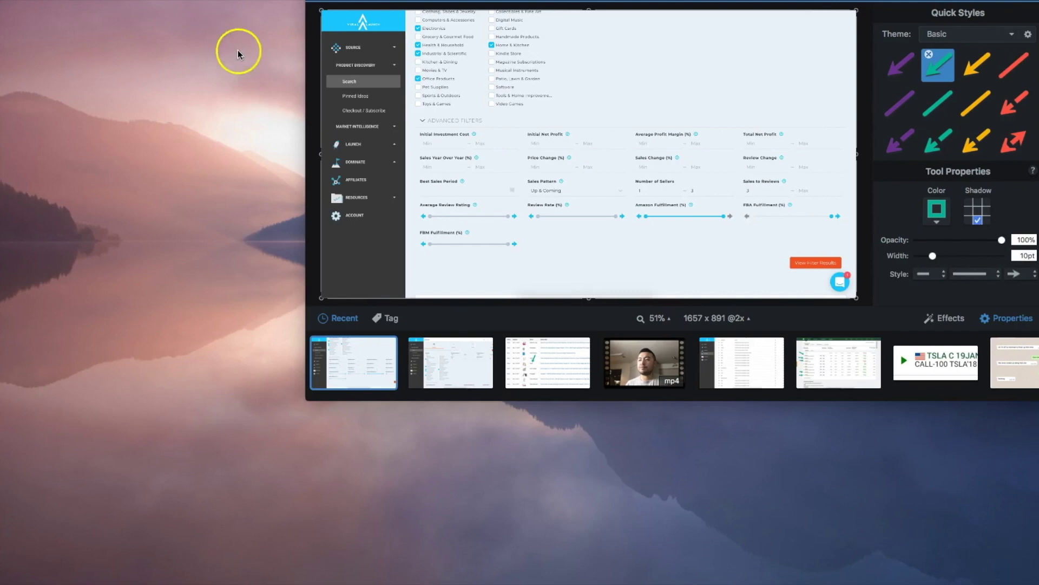
left_click(409, 212)
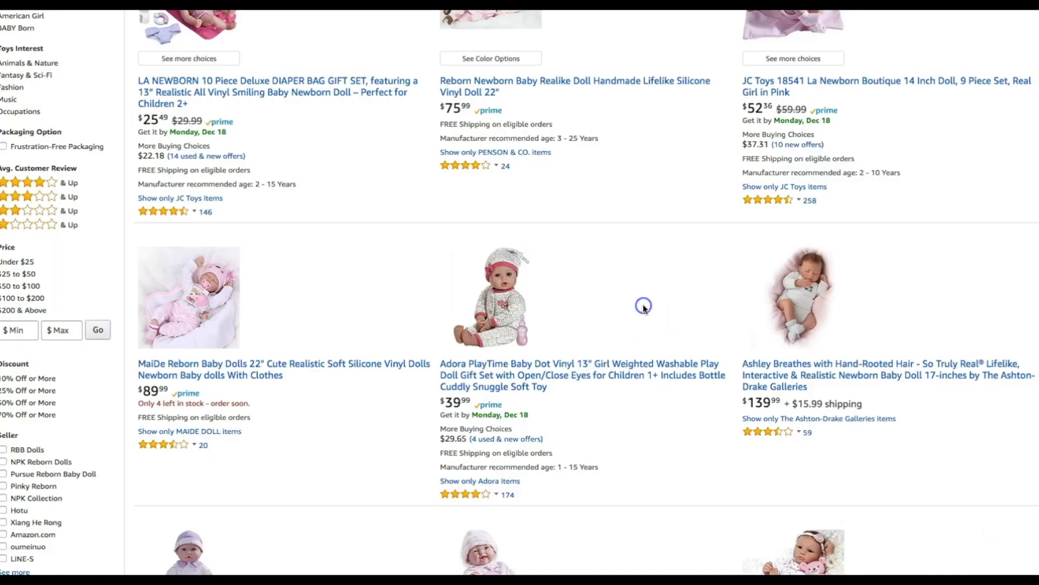
Step: Page through the revenue-sorted filter results to pages 2 and 3
scroll(643, 304, "up", 2)
scroll(644, 306, "up", 10)
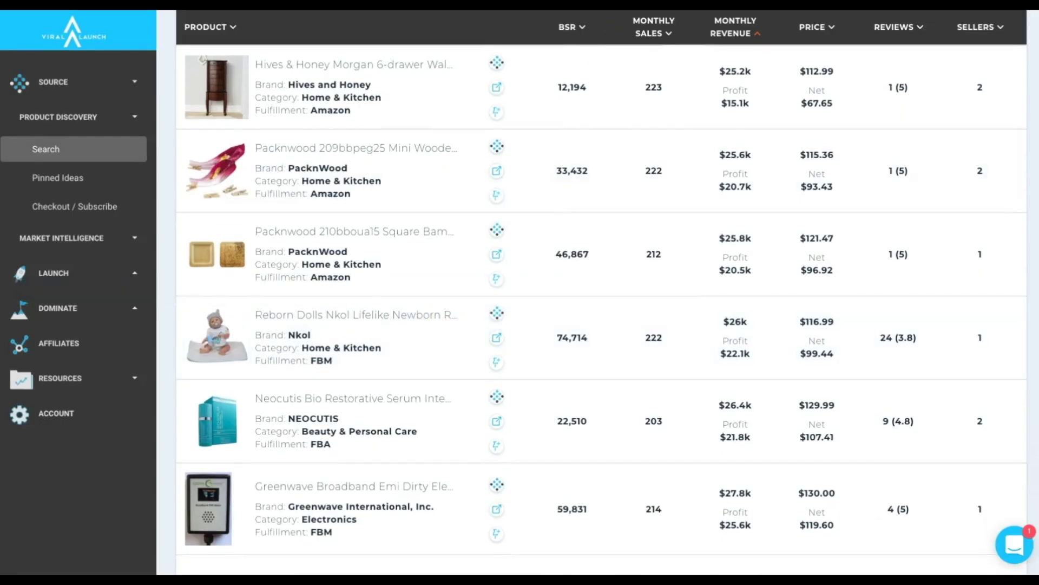
scroll(505, 326, "down", 3)
scroll(649, 341, "up", 2)
scroll(710, 338, "down", 2)
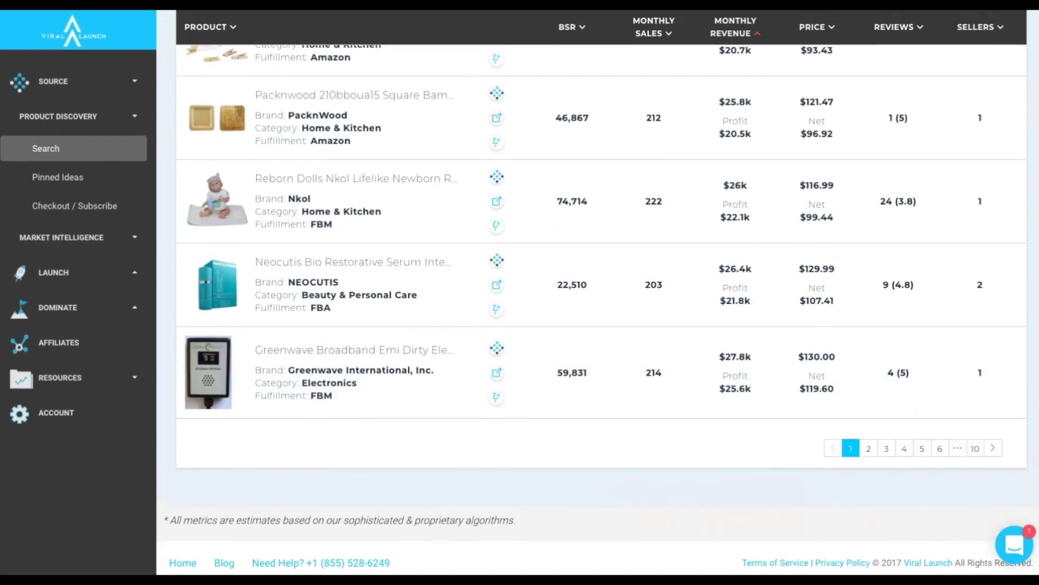
left_click(868, 448)
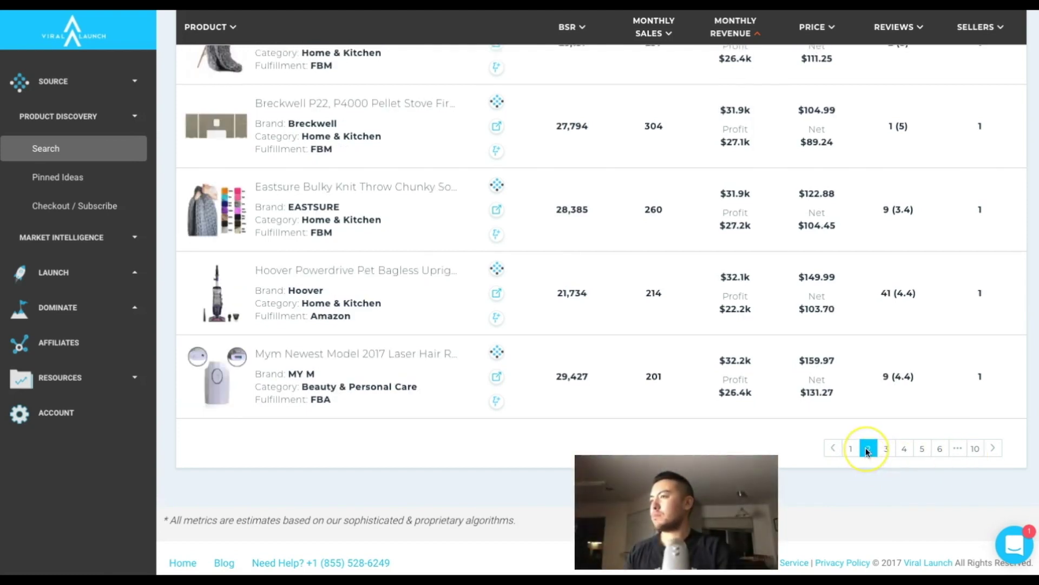
left_click(886, 448)
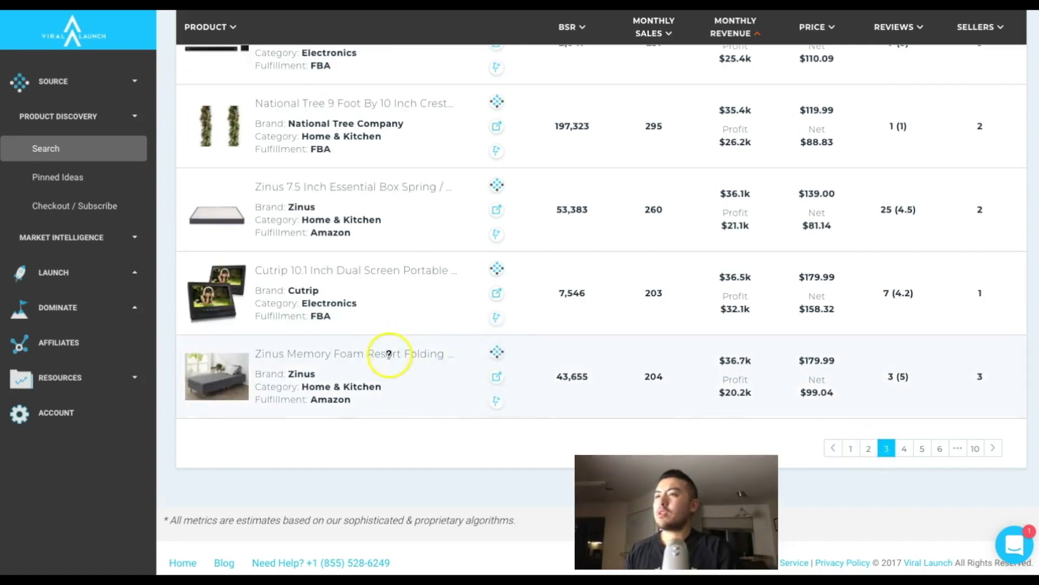
Step: Go to page 4 of the results and view the full Clevr trampoline product title
scroll(393, 347, "up", 1)
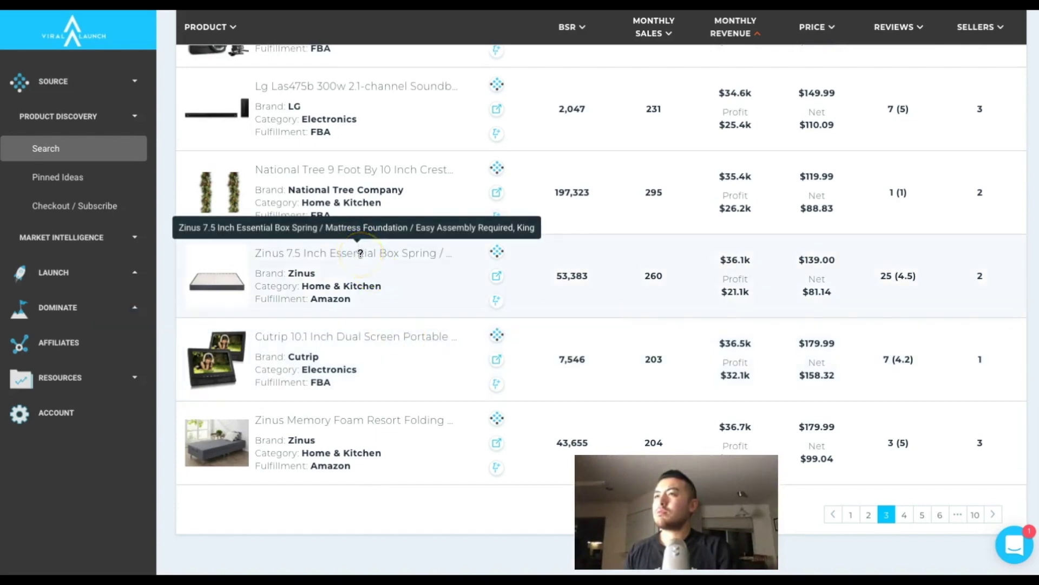
scroll(360, 253, "up", 4)
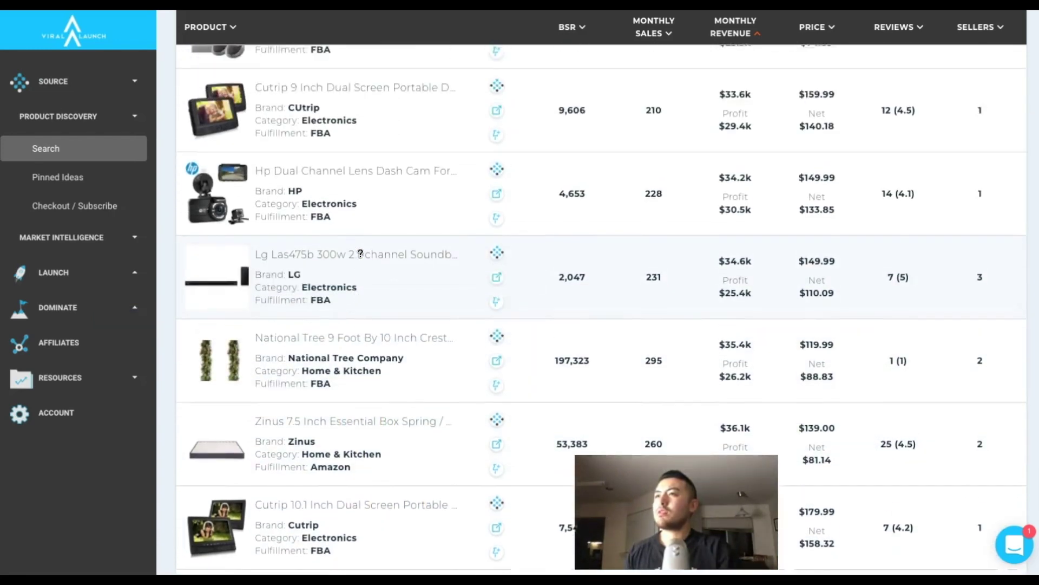
scroll(359, 253, "up", 5)
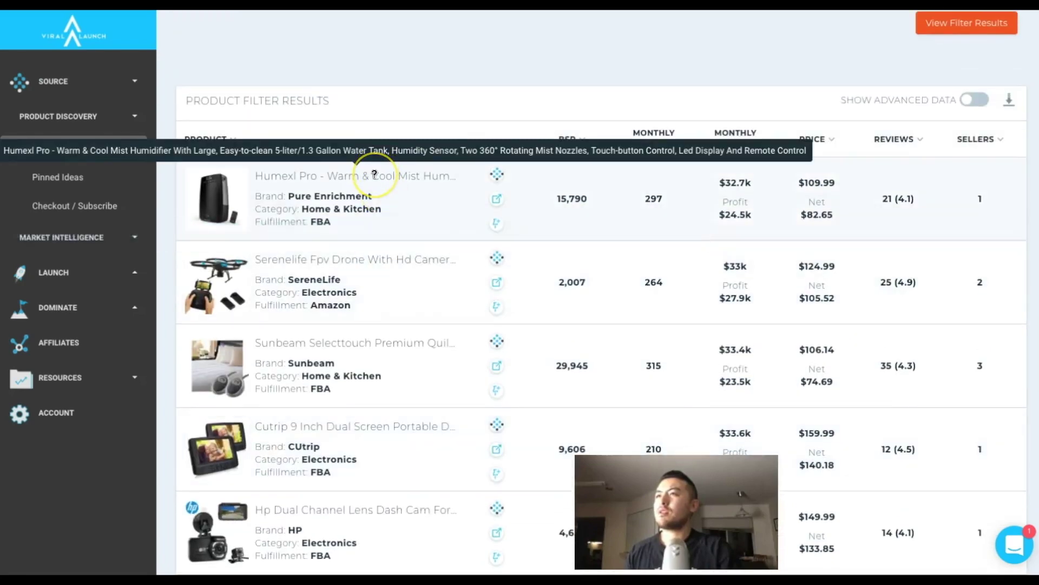
scroll(374, 174, "down", 10)
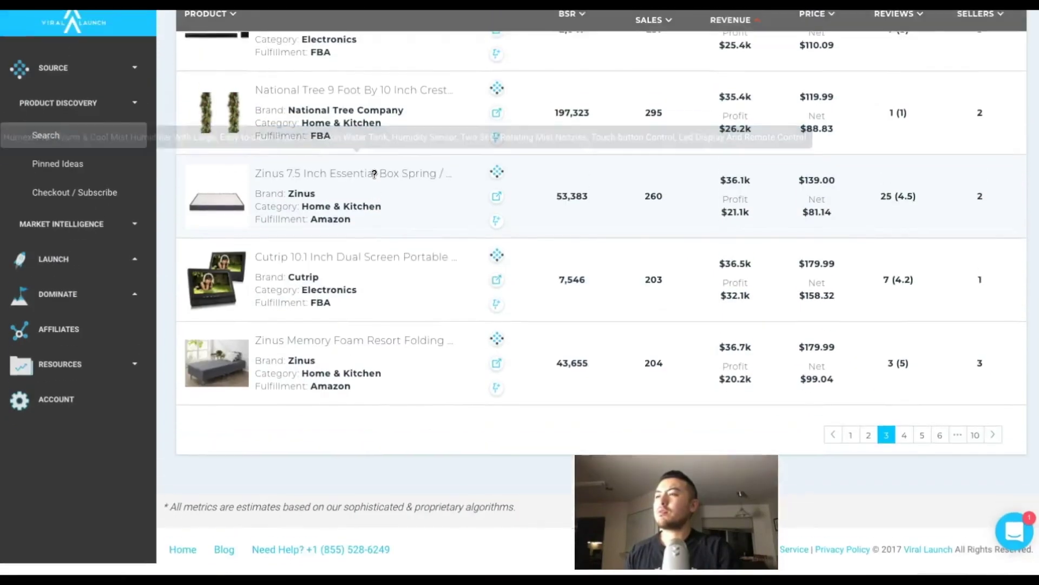
left_click(903, 449)
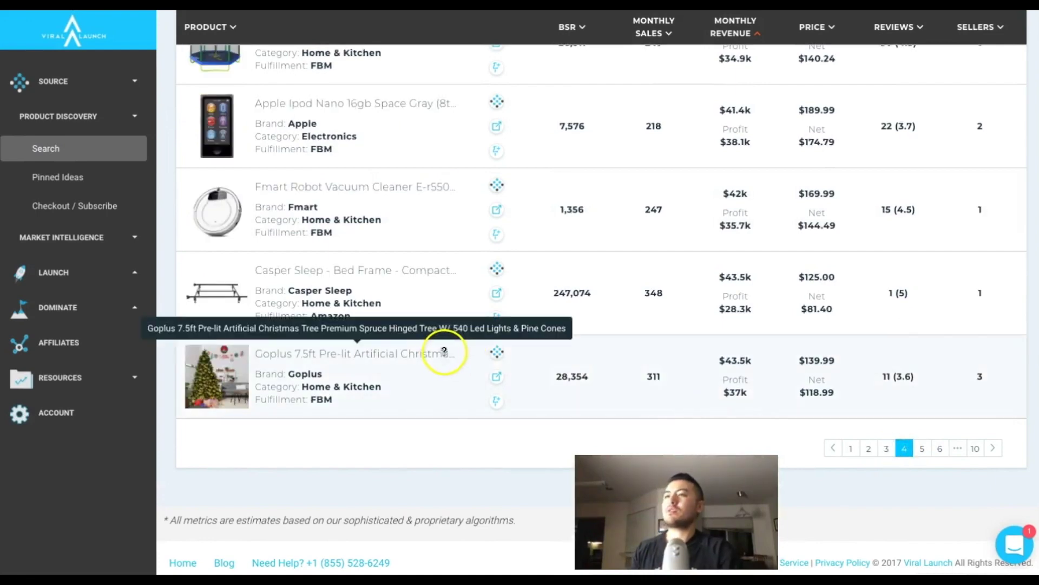
scroll(448, 350, "up", 2)
scroll(394, 316, "up", 1)
scroll(394, 316, "up", 1)
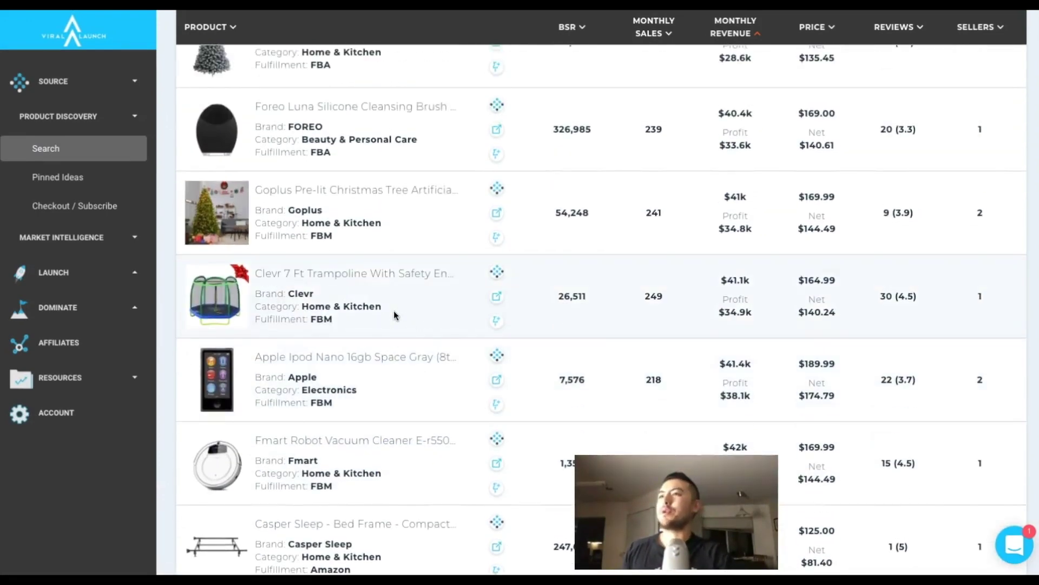
left_click(372, 275)
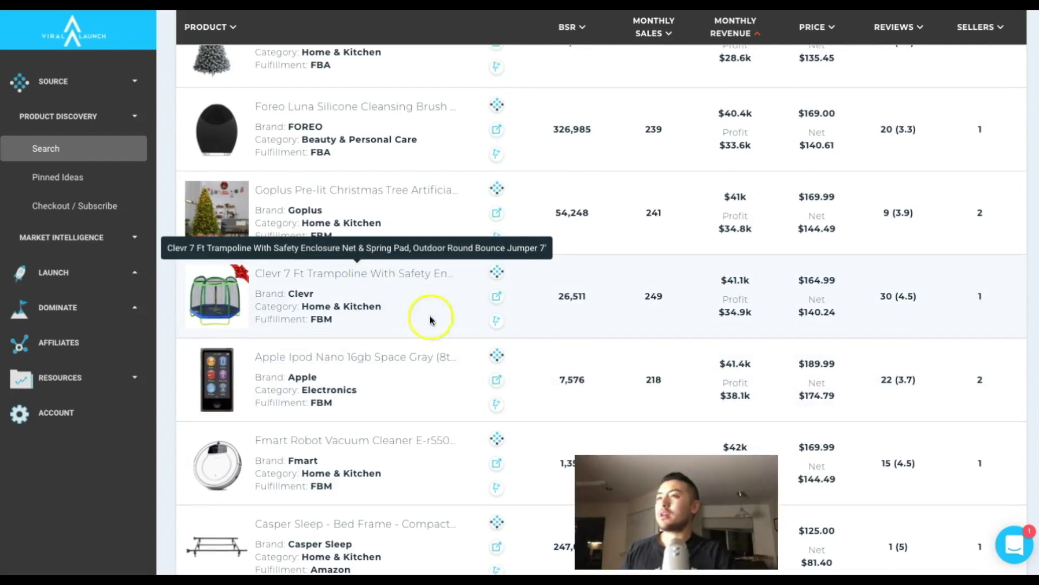
scroll(424, 303, "up", 12)
scroll(812, 246, "down", 8)
scroll(826, 204, "up", 2)
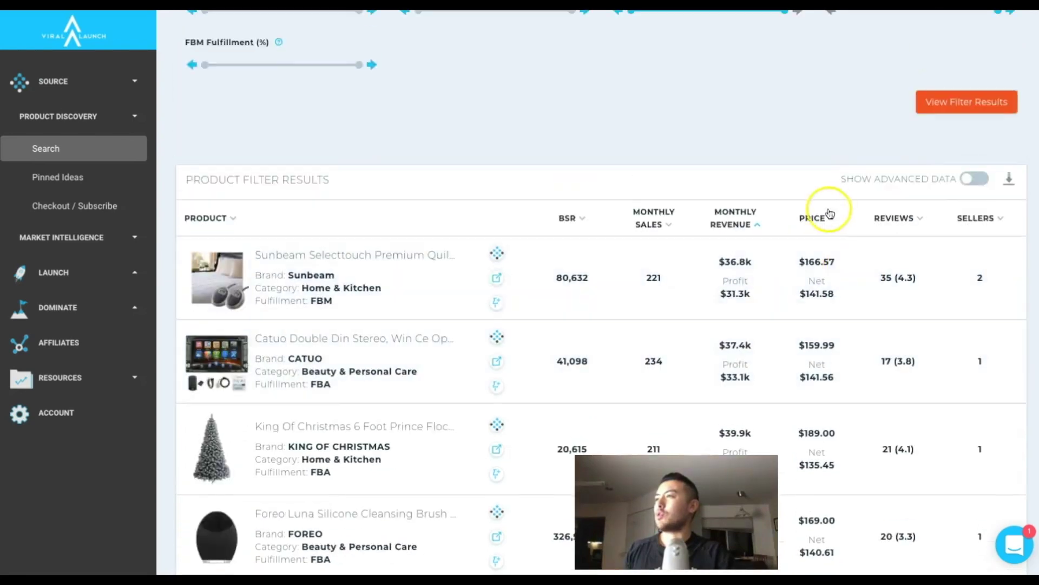
Step: Sort the filtered products by review count, fewest first
left_click(904, 219)
left_click(729, 307)
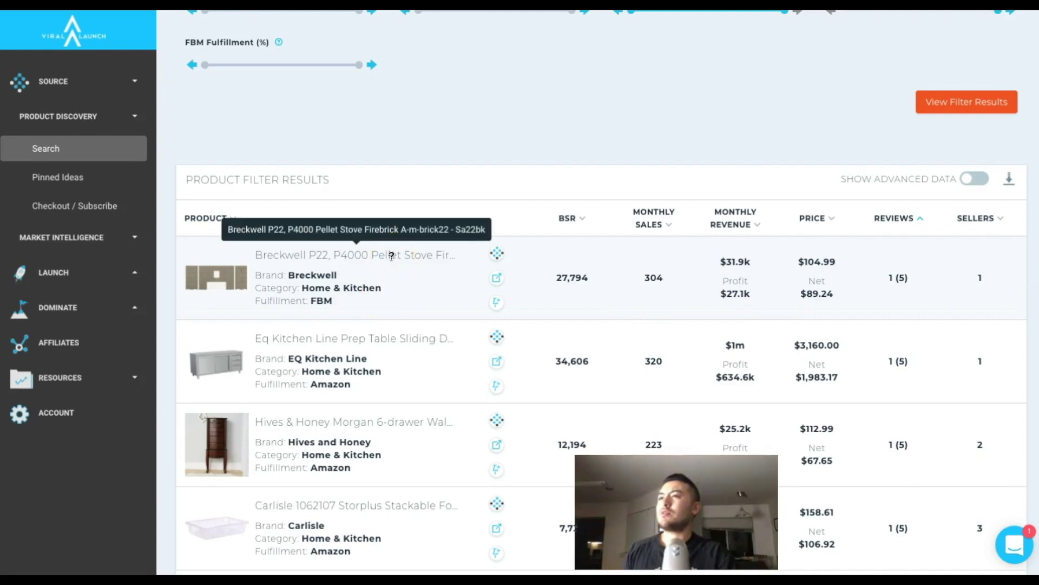
scroll(391, 255, "down", 7)
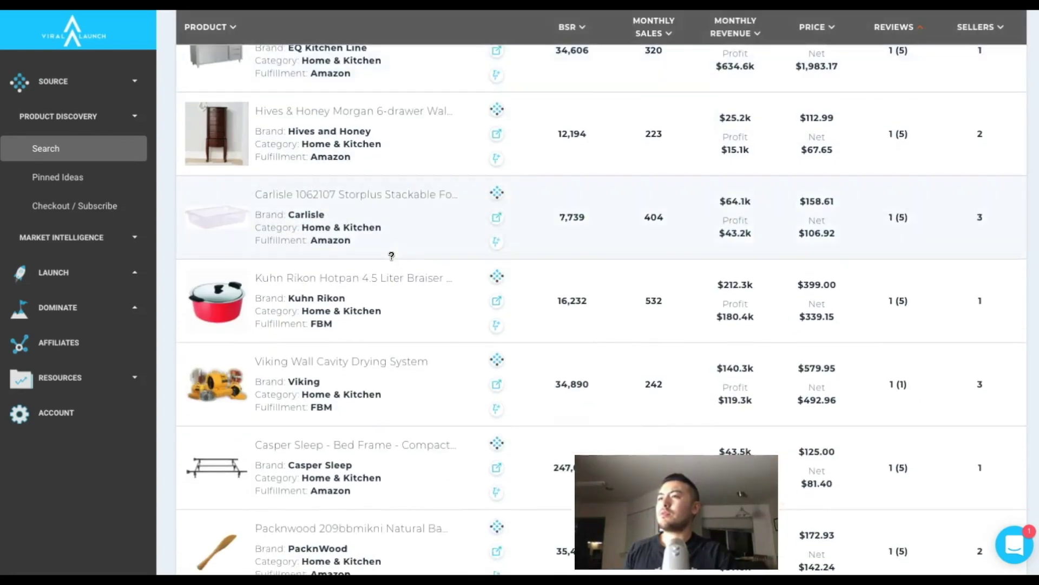
scroll(391, 255, "down", 4)
scroll(387, 283, "down", 1)
Step: Browse pages 2 and 3 of the review-sorted results
left_click(868, 447)
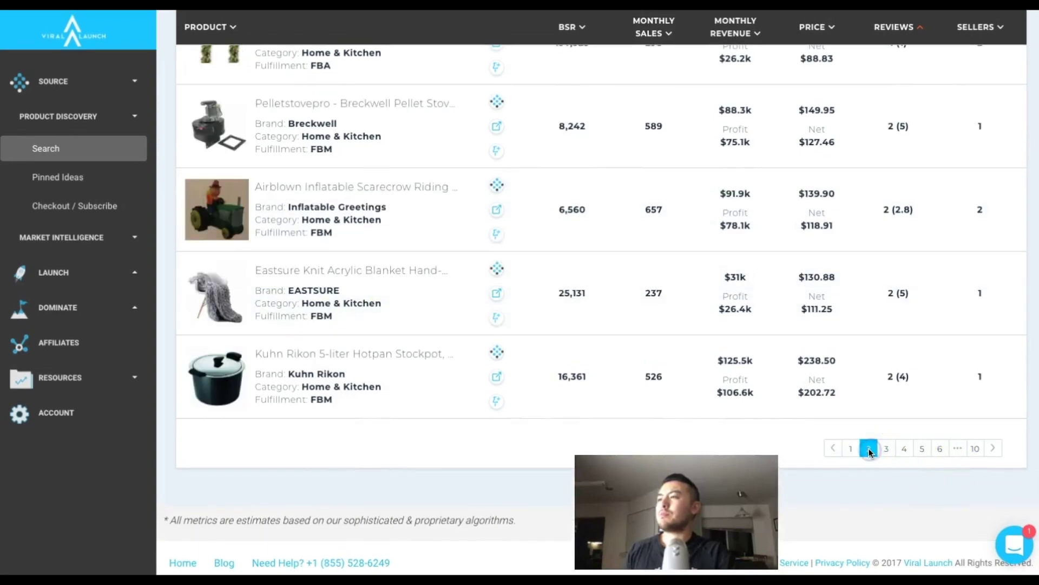
scroll(401, 310, "up", 6)
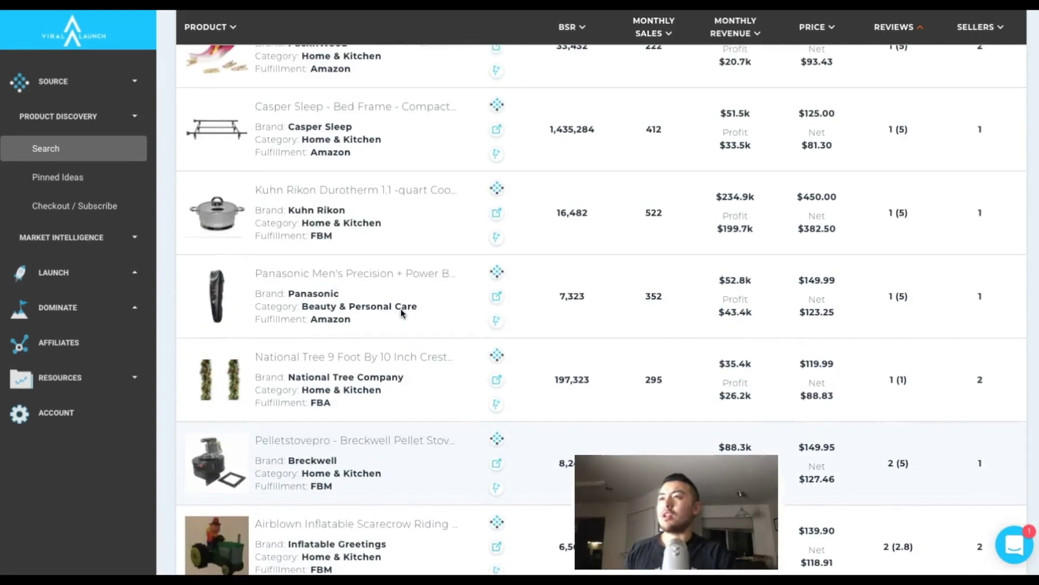
scroll(400, 310, "up", 3)
scroll(400, 313, "down", 7)
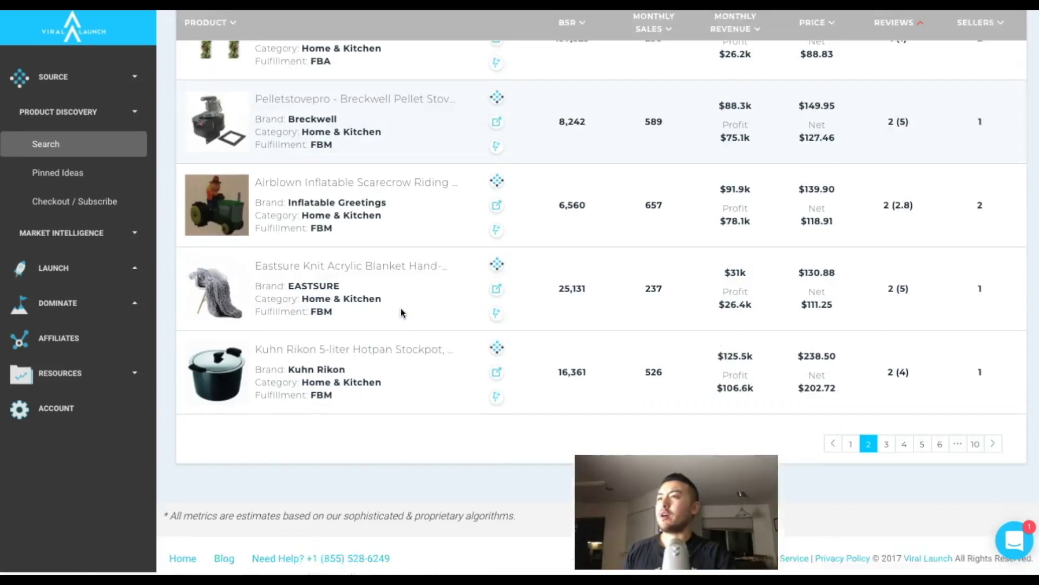
left_click(887, 448)
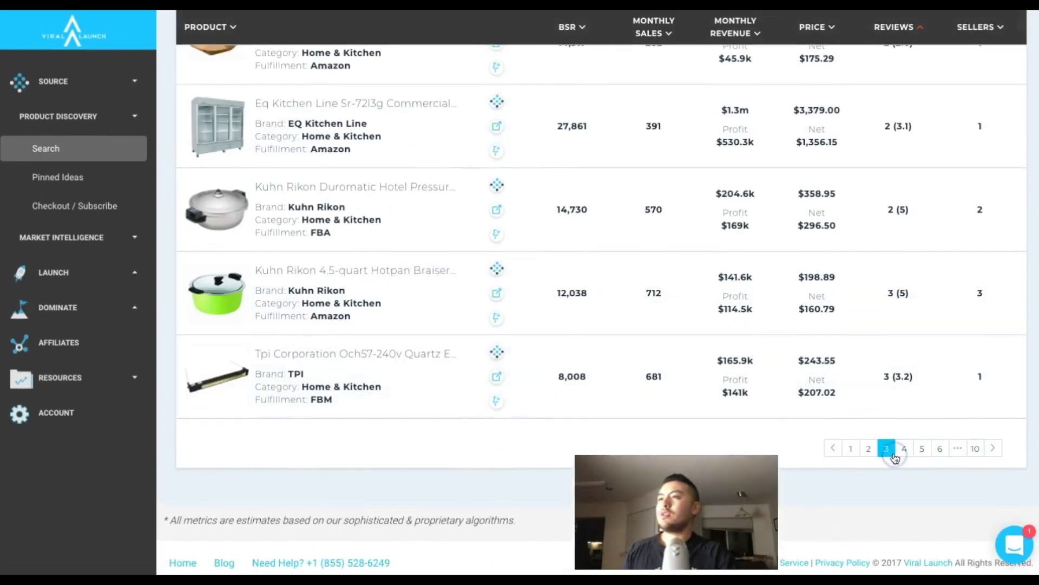
scroll(346, 274, "up", 5)
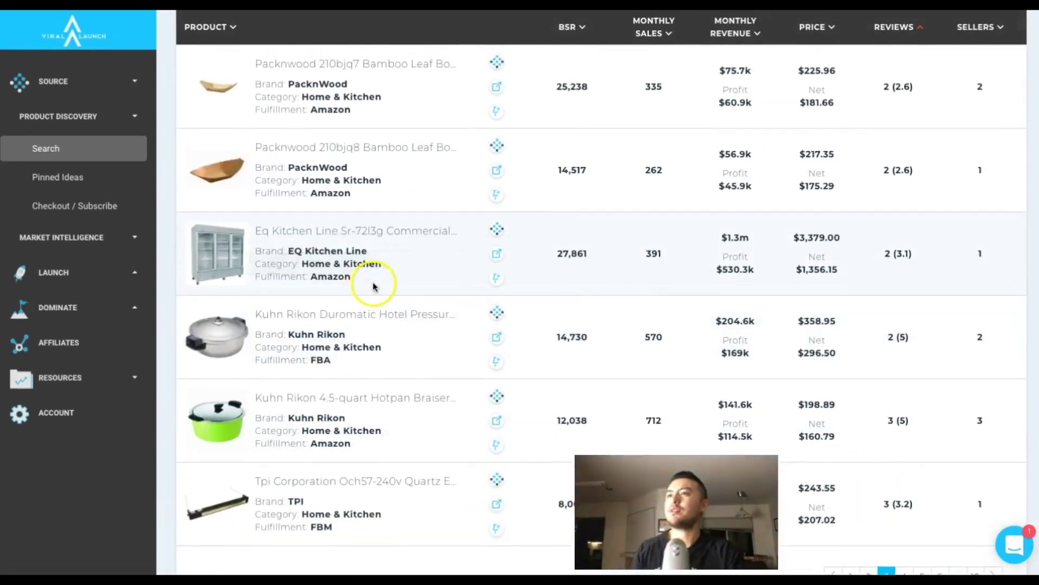
scroll(372, 283, "up", 3)
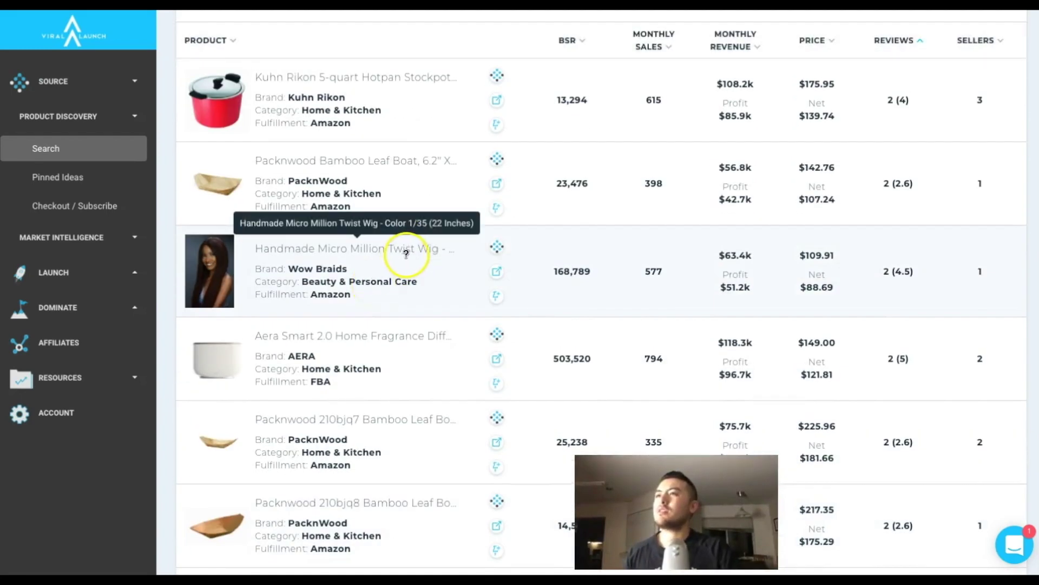
scroll(433, 252, "down", 8)
Step: Continue to pages 4 and 5, reaching Greenwave Broadband with 4 reviews
left_click(904, 440)
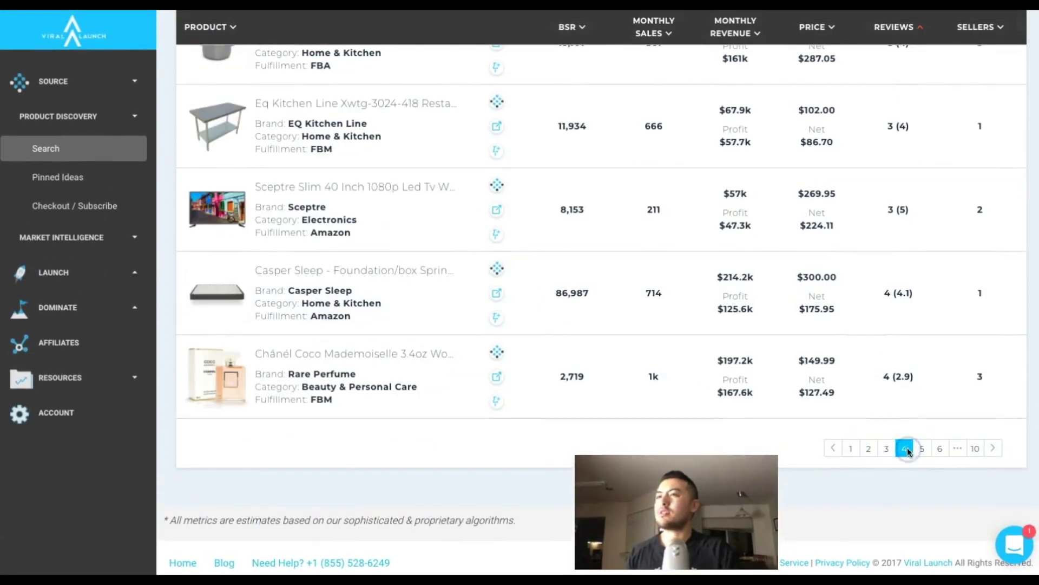
scroll(336, 320, "up", 6)
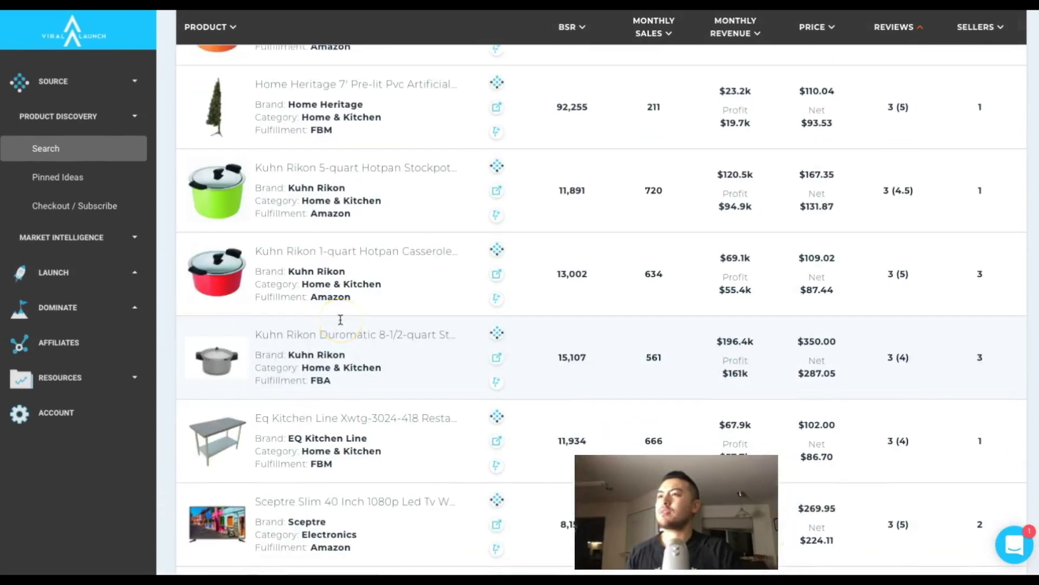
scroll(340, 321, "down", 3)
scroll(340, 320, "down", 2)
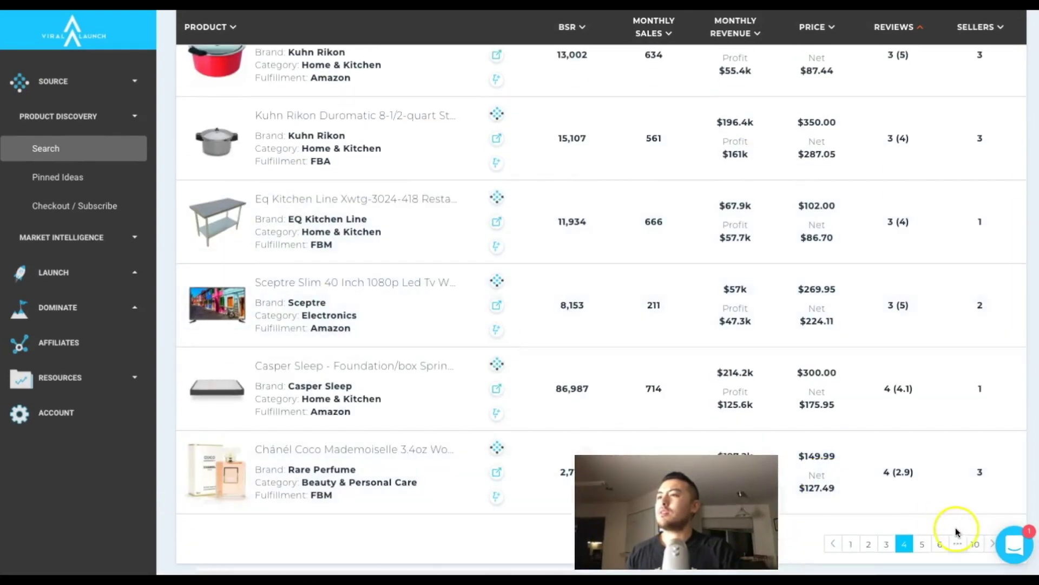
left_click(922, 544)
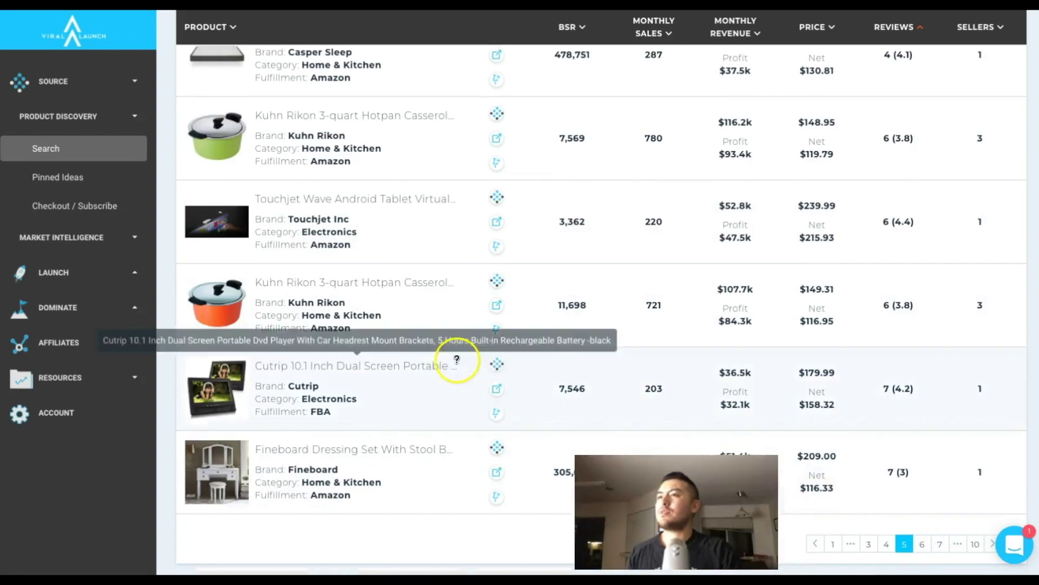
scroll(457, 363, "up", 8)
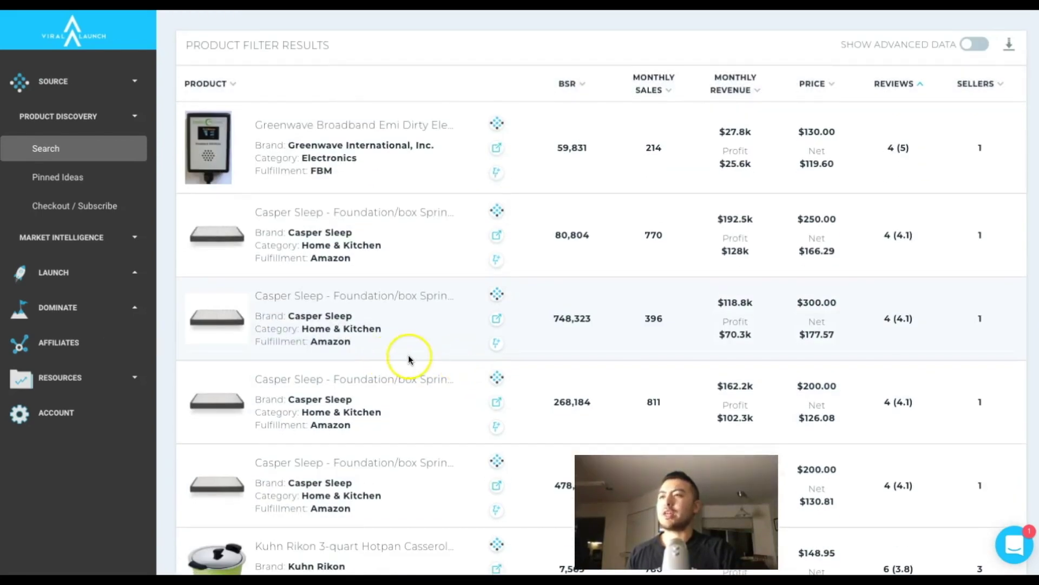
Step: Scroll back up to the Product Discovery form with the Beauty, Electronics and Home & Kitchen filters
scroll(408, 355, "up", 10)
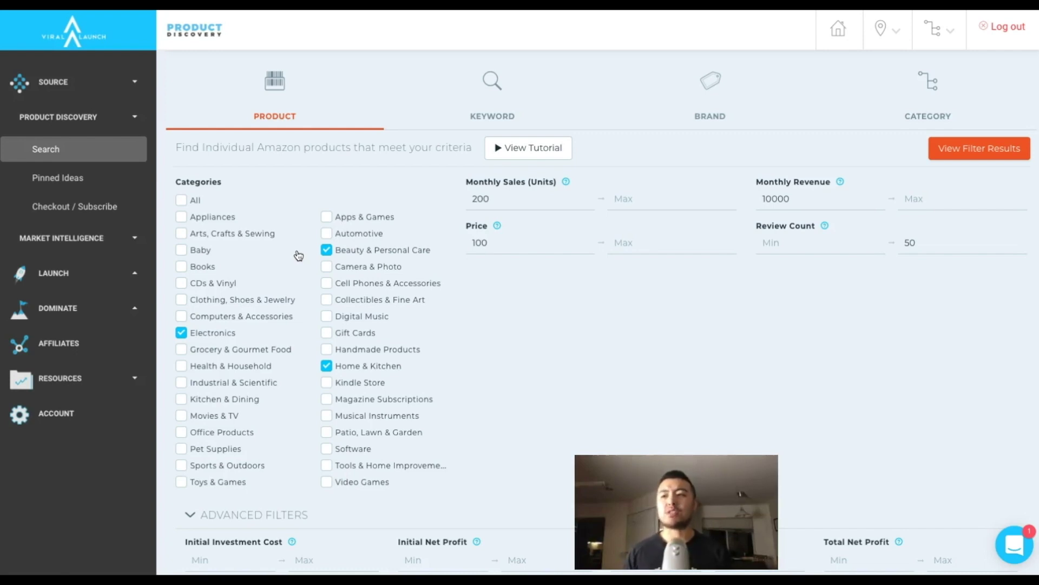
scroll(298, 256, "down", 4)
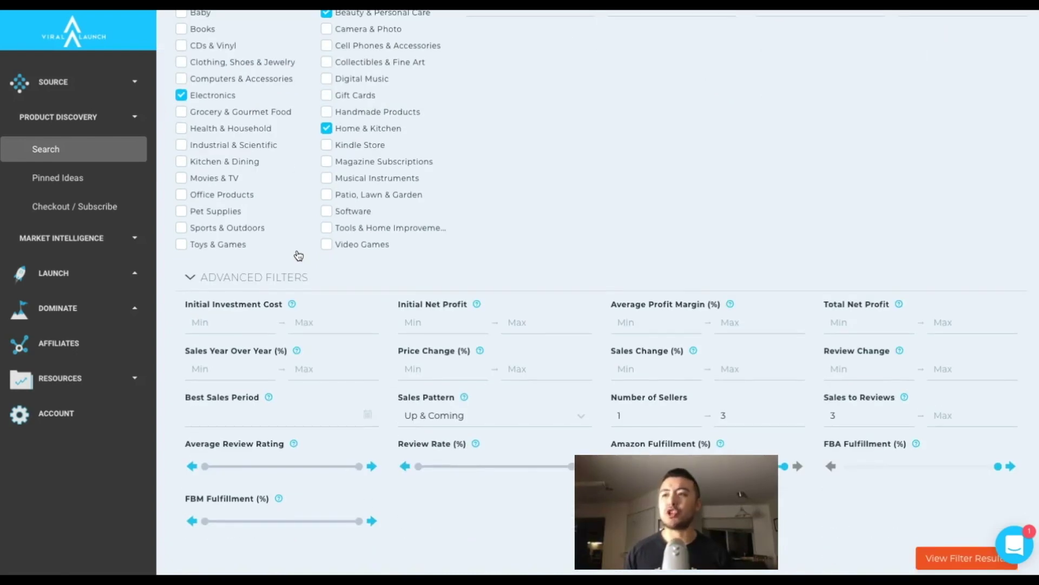
scroll(298, 256, "up", 3)
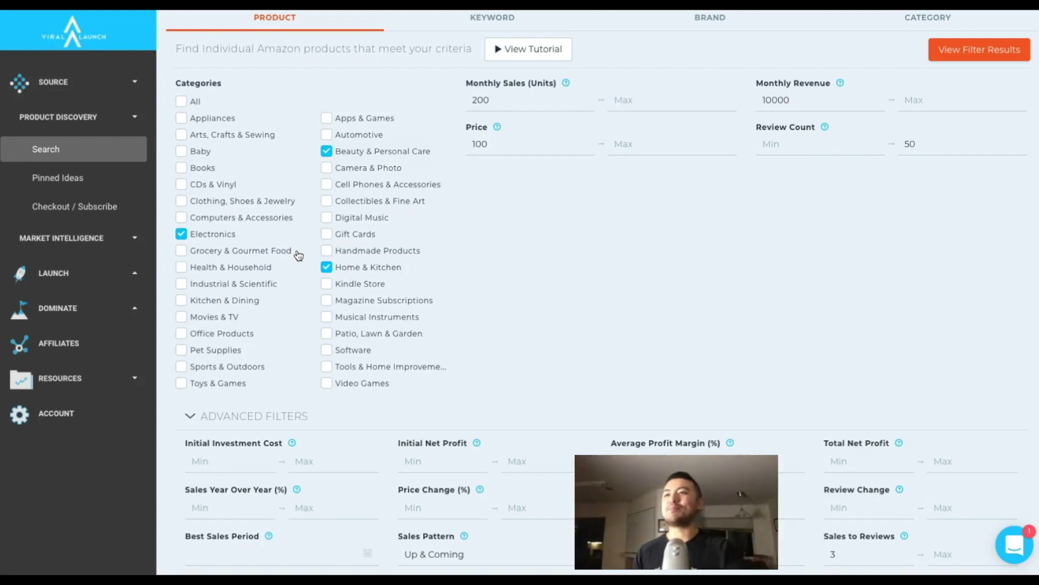
left_click(224, 308)
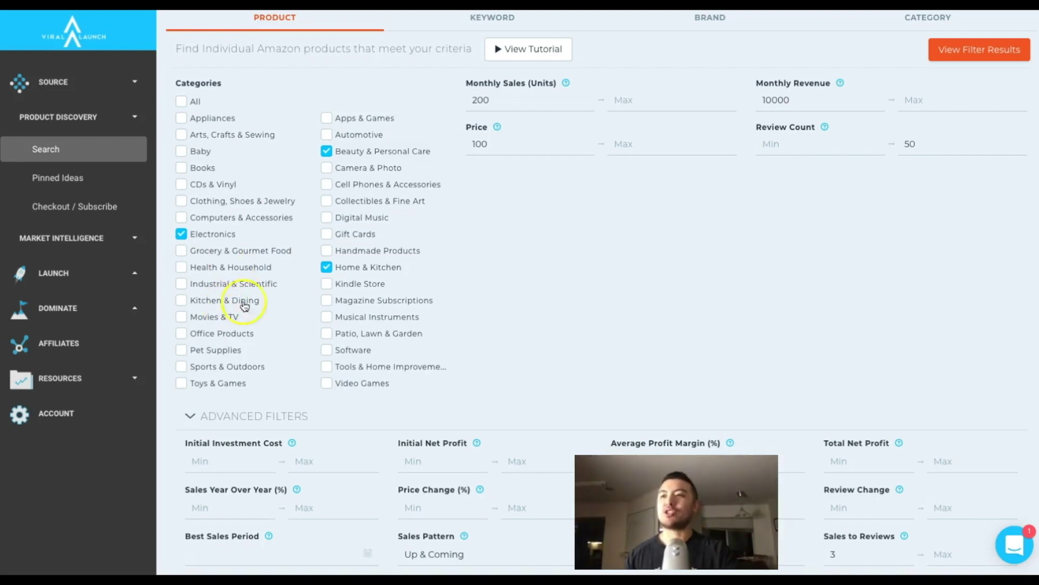
scroll(255, 290, "up", 2)
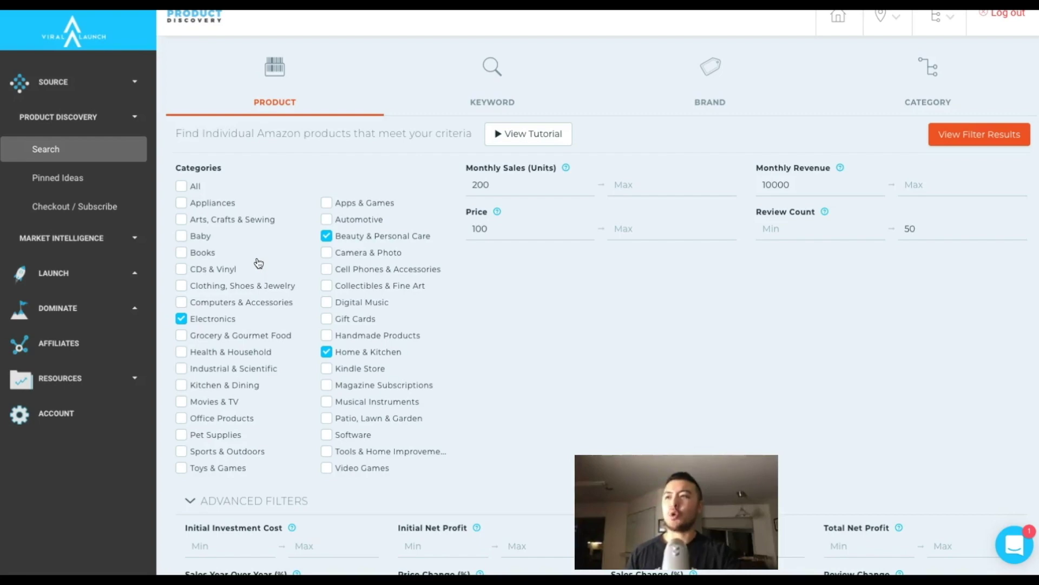
scroll(259, 263, "down", 15)
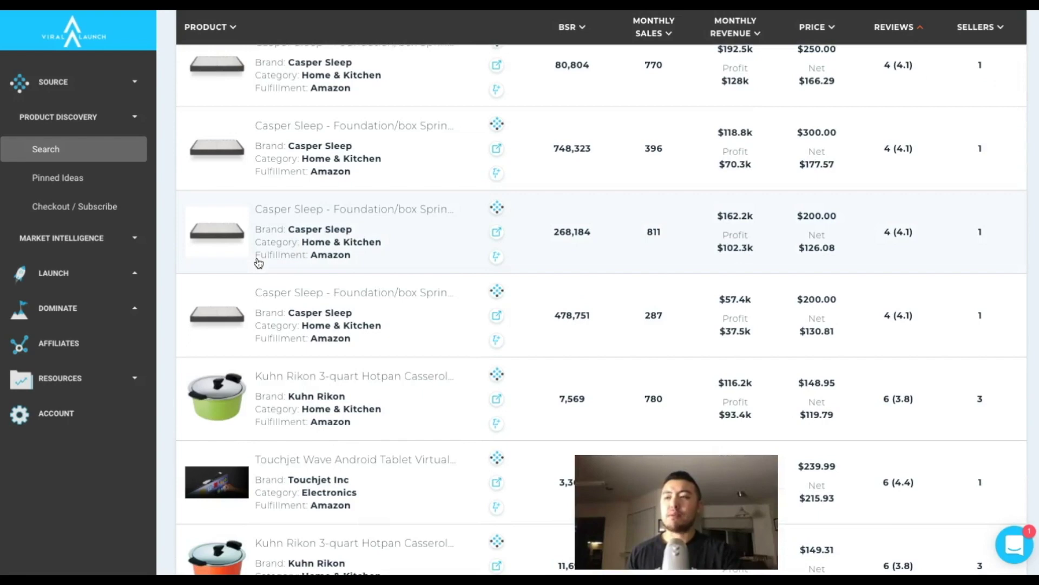
scroll(258, 263, "up", 15)
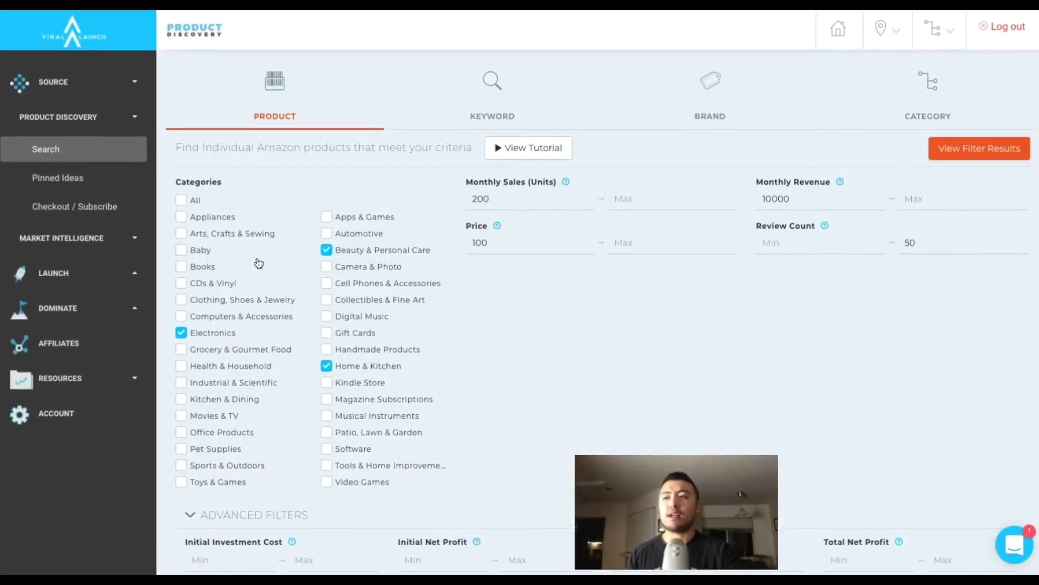